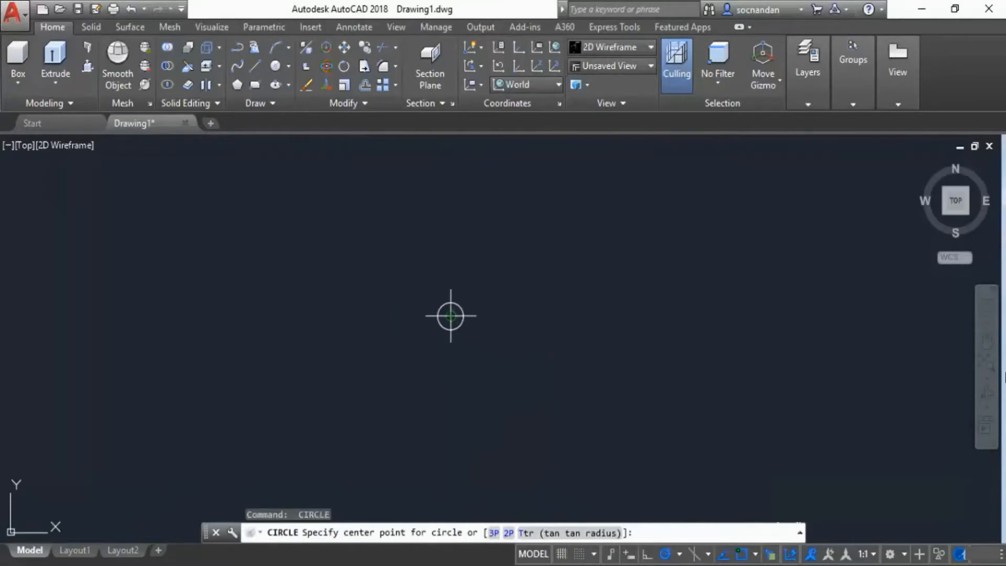
# Step: Draw a circle of radius 35 concentric with the existing small circle
pyautogui.click(450, 316)
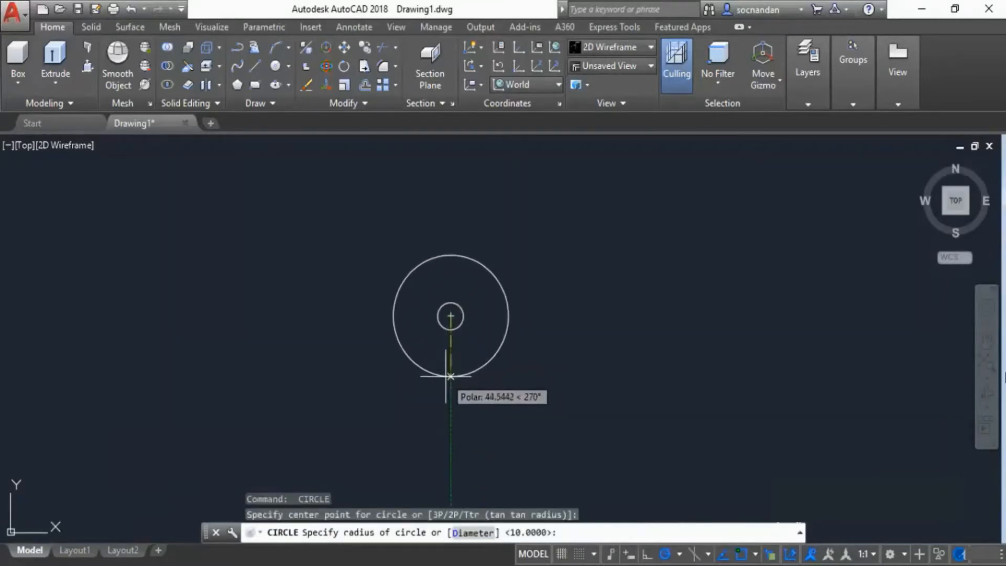
pyautogui.write('35')
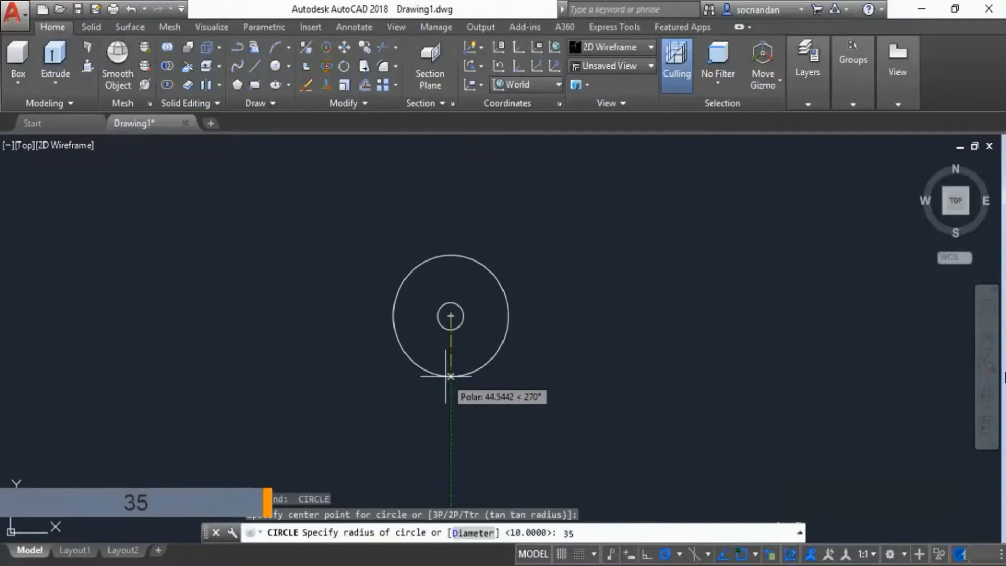
pyautogui.press('Return')
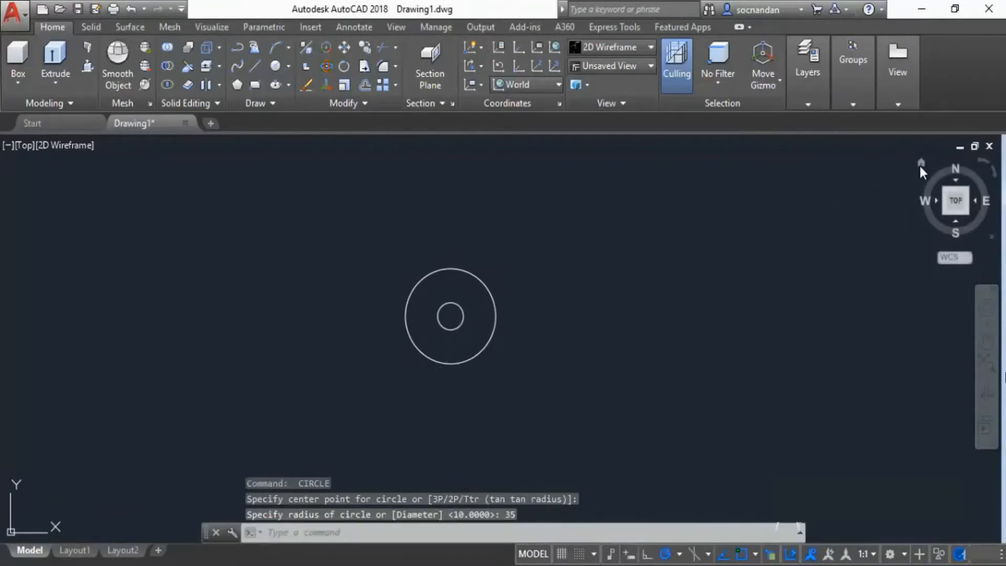
# Step: Switch to the home 3D view and press-pull the ring between the two circles to a height of 36
pyautogui.click(921, 164)
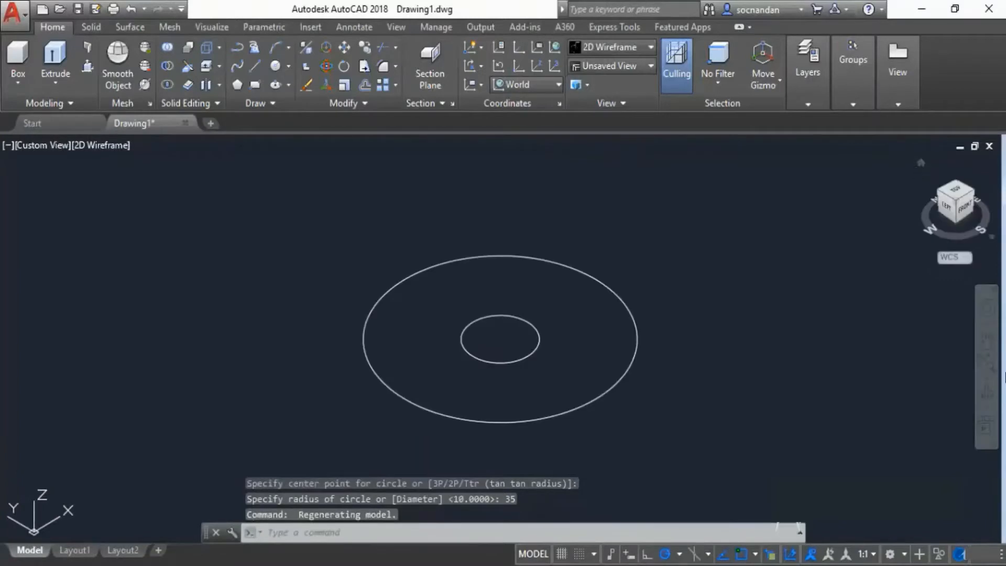
pyautogui.click(89, 65)
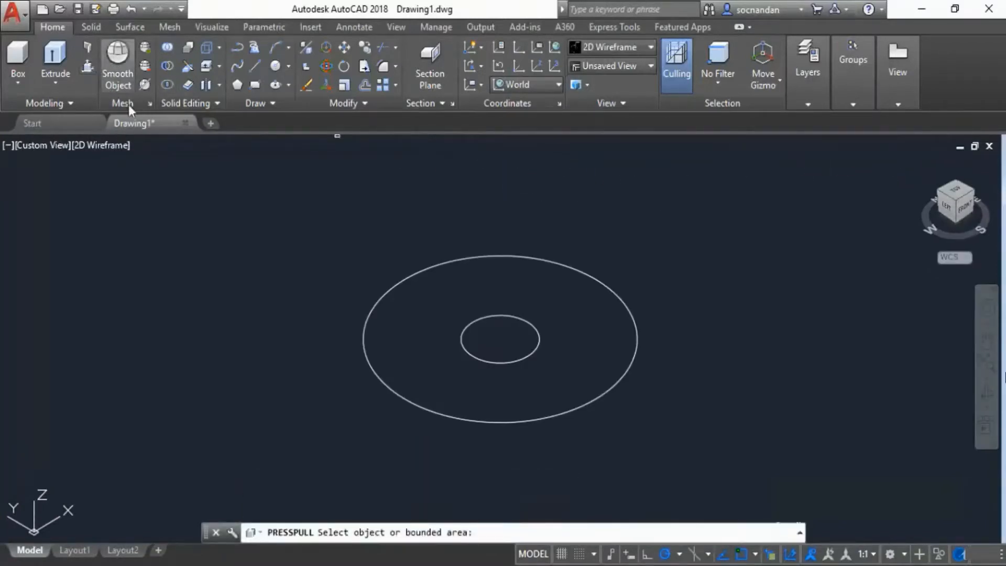
pyautogui.click(414, 314)
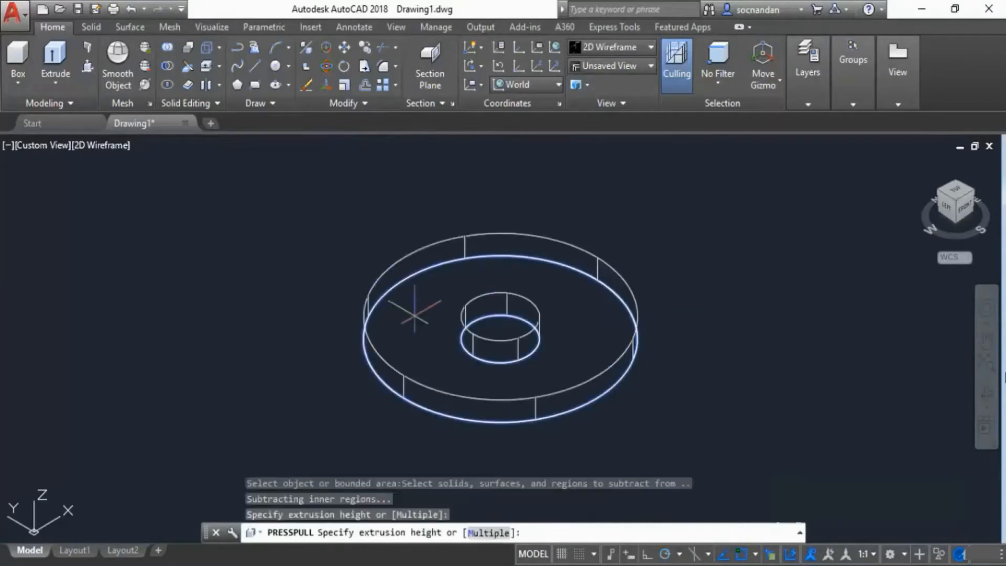
pyautogui.write('36')
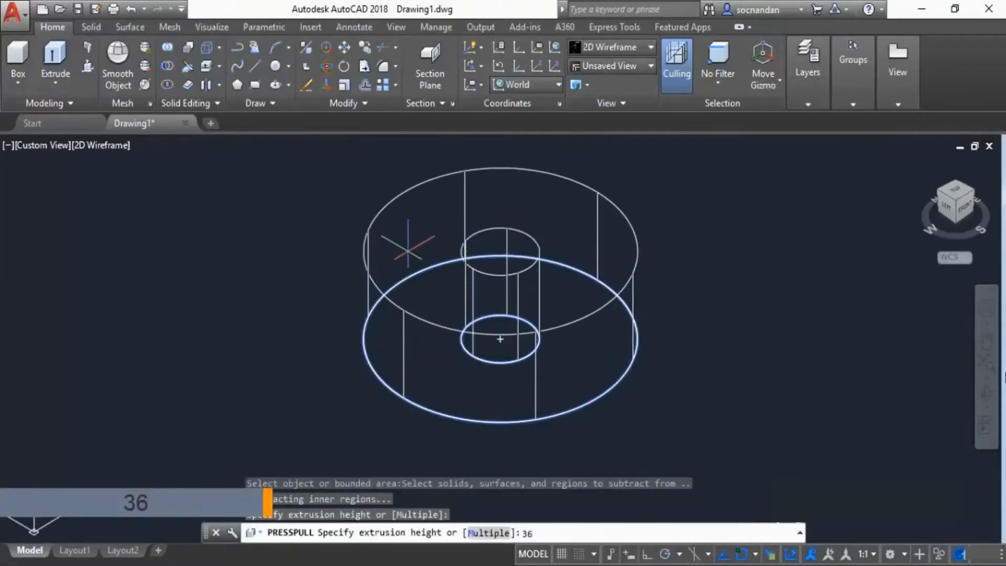
pyautogui.press('Return')
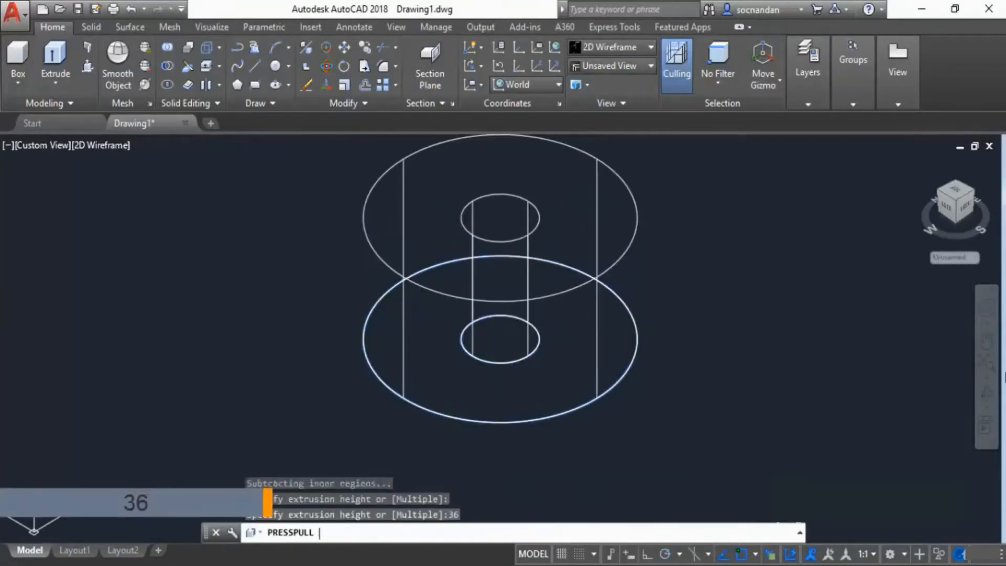
pyautogui.press('Return')
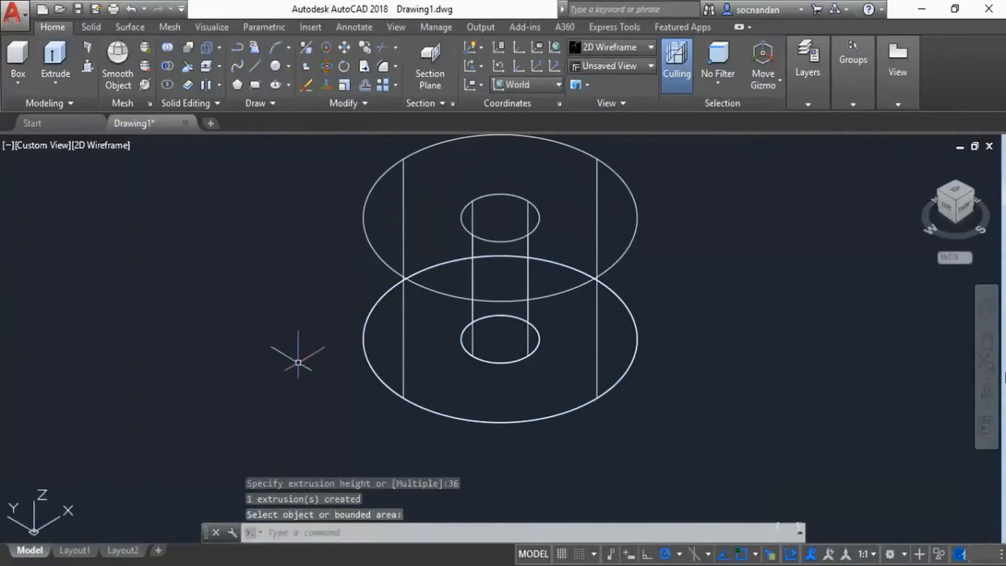
# Step: Set the visual style to Shades of Gray
pyautogui.scroll(-2, 661, 270)
pyautogui.moveTo(658, 272); pyautogui.dragTo(614, 315, button='middle')
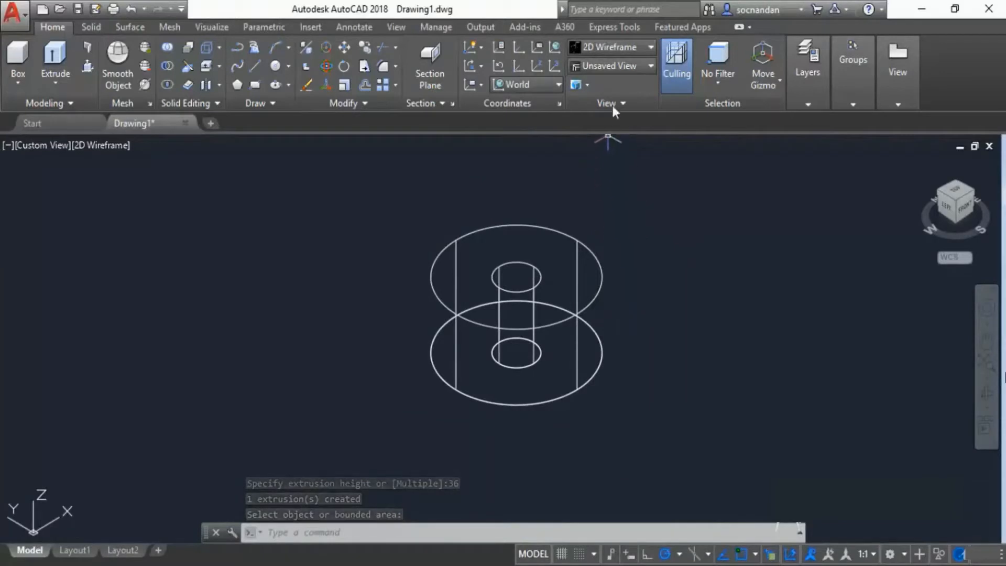
pyautogui.click(618, 45)
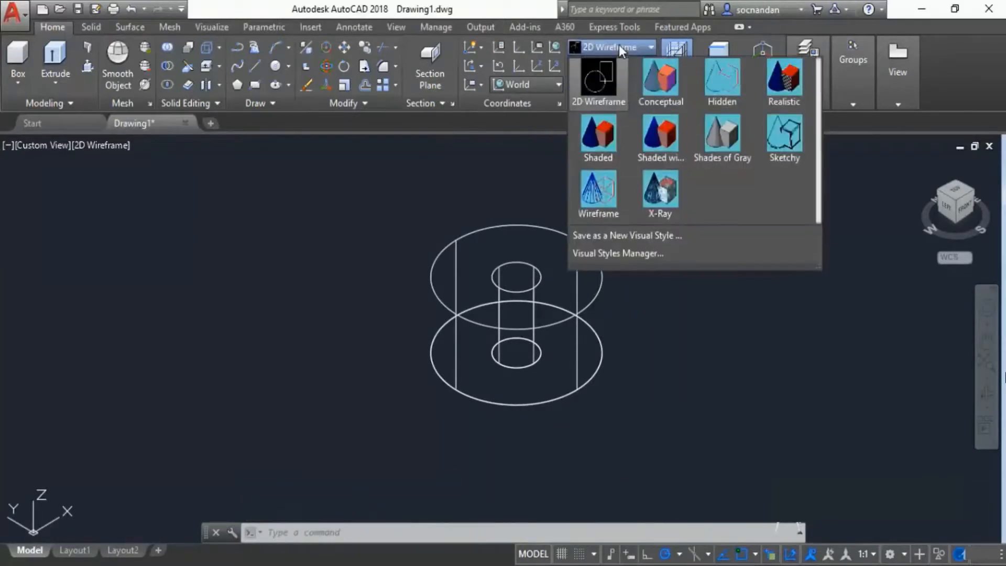
pyautogui.click(708, 137)
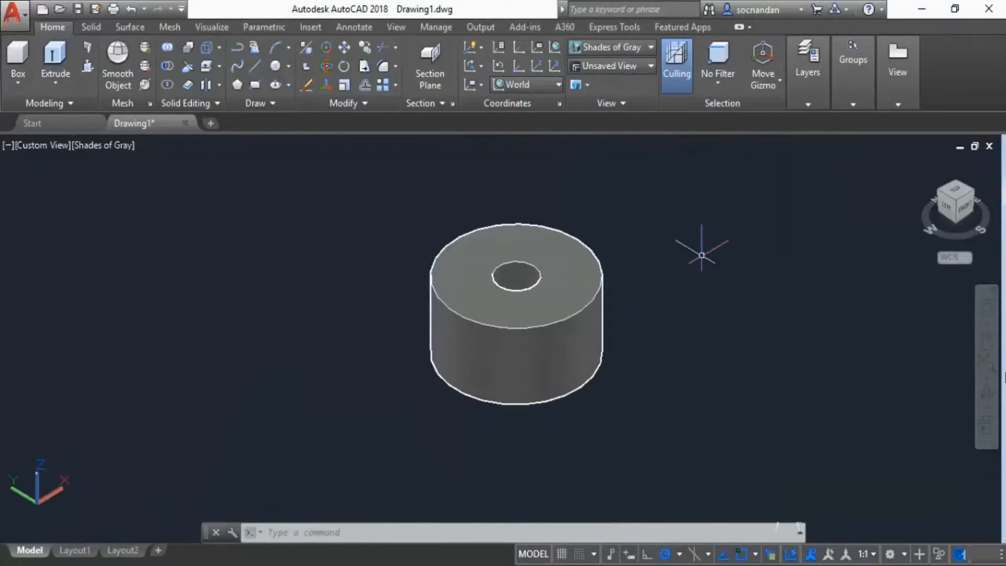
# Step: In the top view, draw a rectangle 16 wide and 80 high beside the cylinder
pyautogui.click(951, 200)
pyautogui.scroll(-2, 678, 310)
pyautogui.moveTo(719, 325); pyautogui.dragTo(571, 337, button='middle')
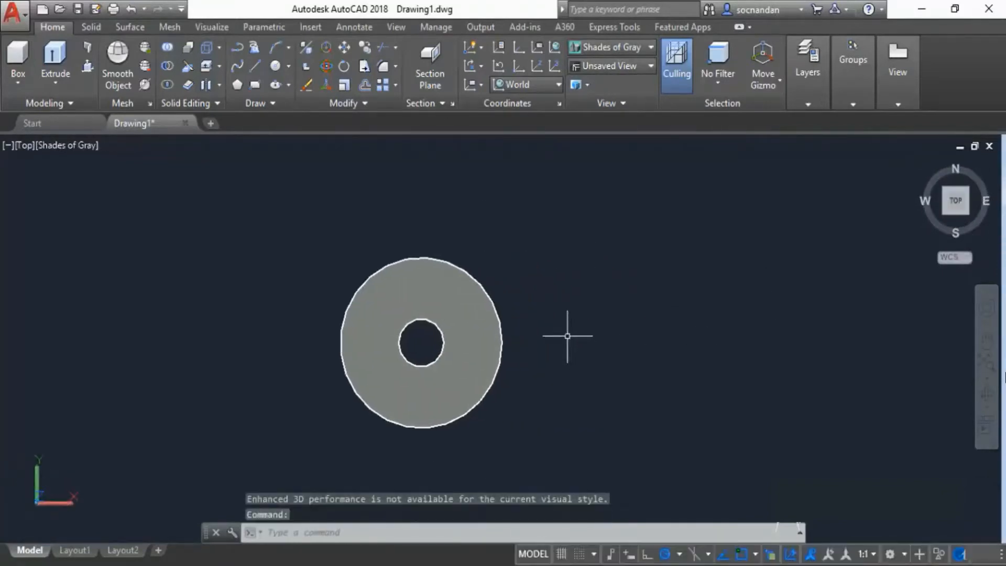
pyautogui.click(255, 85)
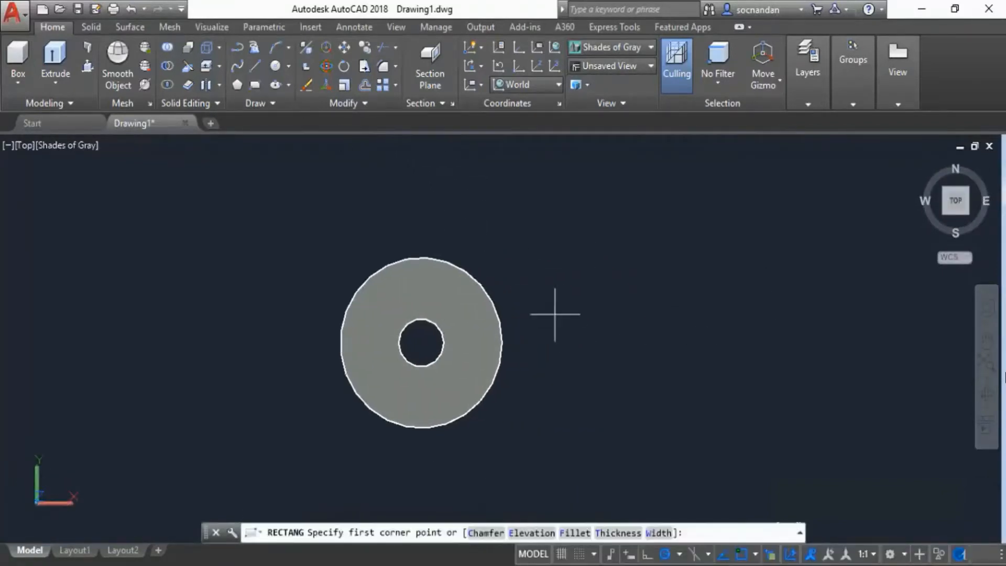
pyautogui.click(573, 374)
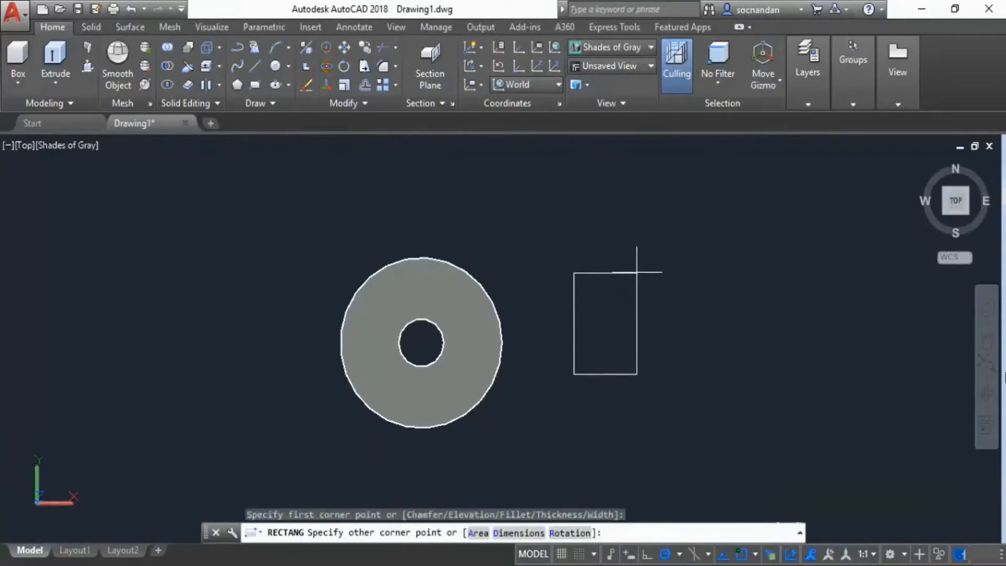
pyautogui.press('F8')
pyautogui.write('@')
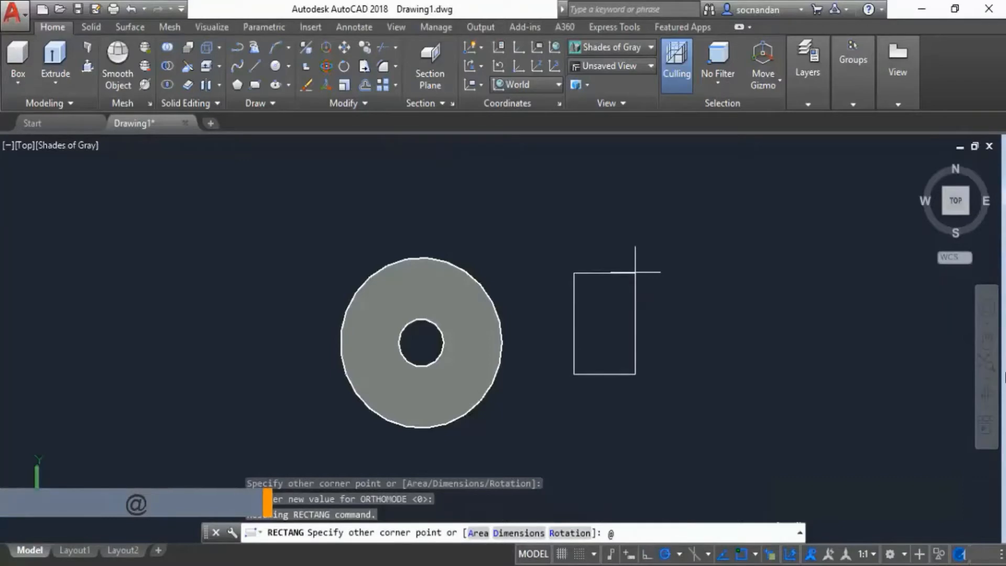
pyautogui.write('16')
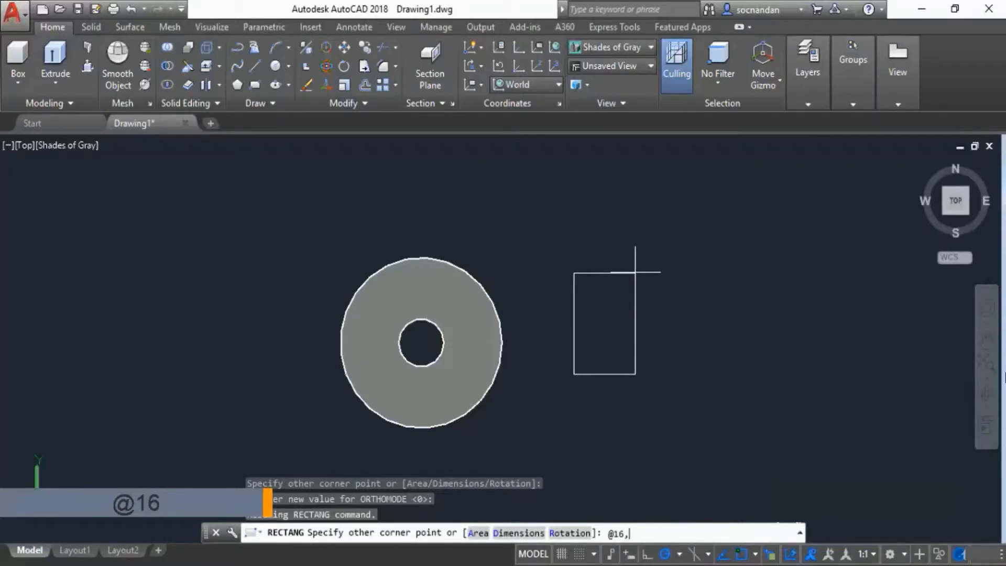
pyautogui.write(',80')
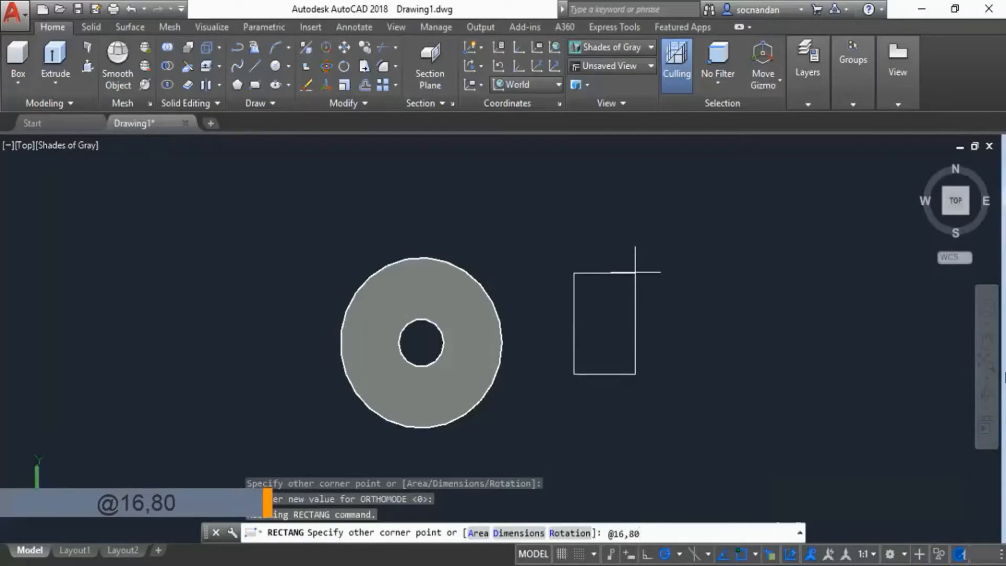
pyautogui.press('Return')
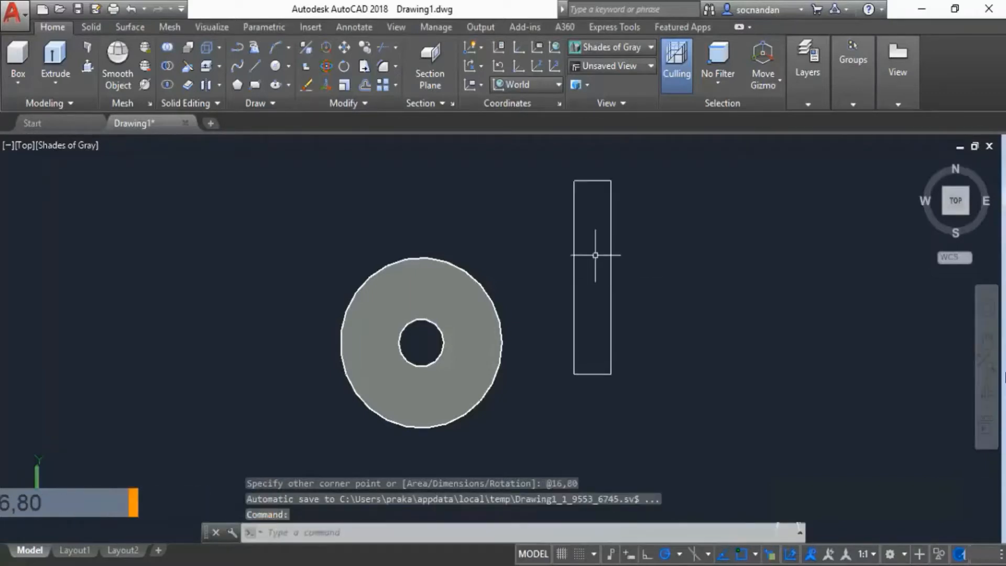
# Step: Move the 16 by 80 rectangle from its centre to the centre of the cylinder's hole
pyautogui.click(573, 261)
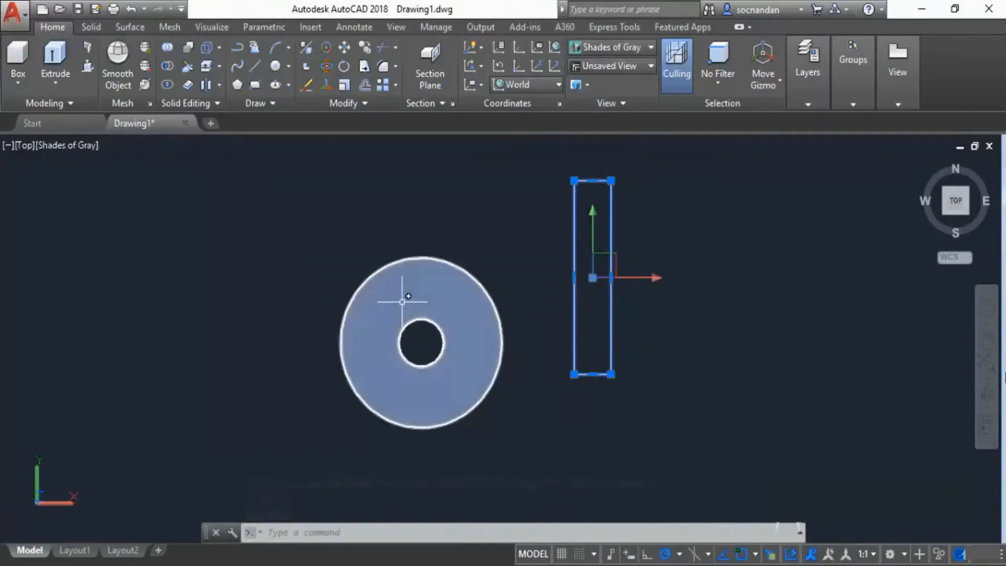
pyautogui.click(343, 48)
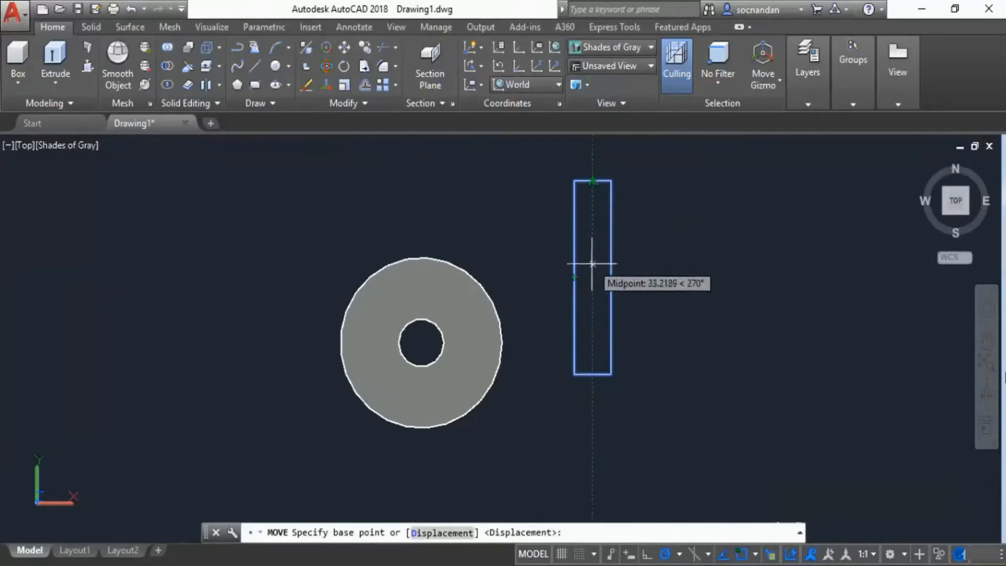
pyautogui.click(592, 276)
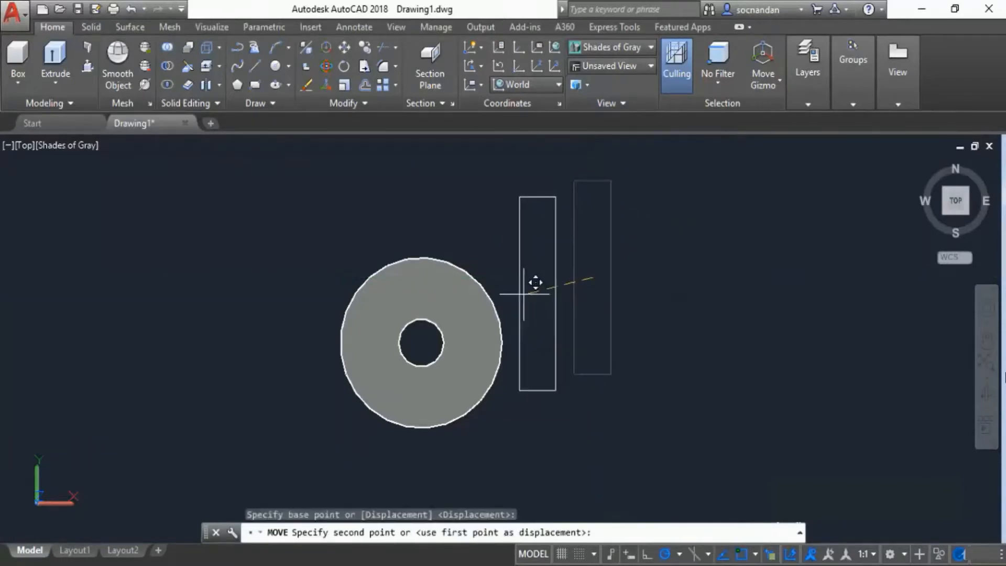
pyautogui.click(422, 338)
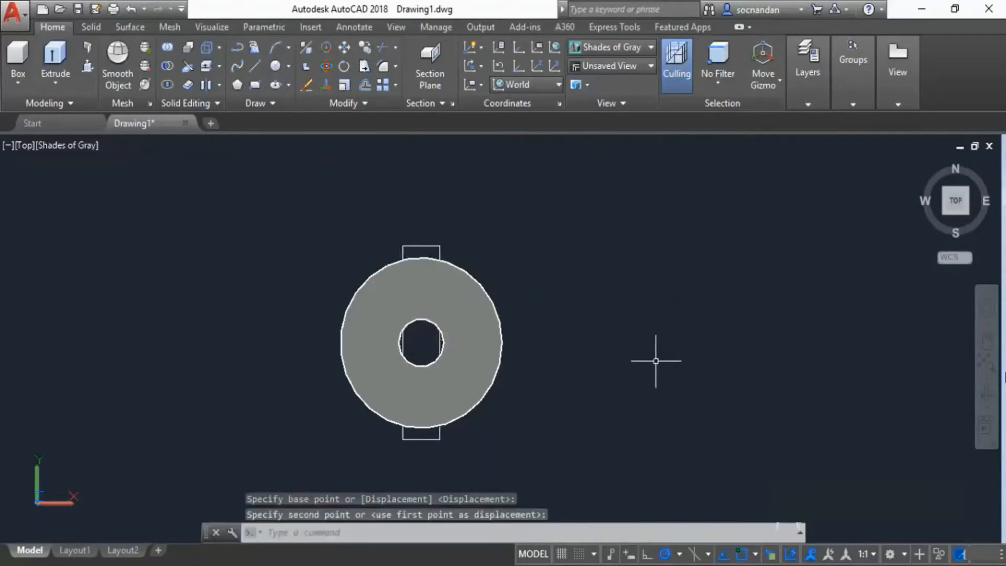
# Step: Orbit to an angled 3D view and move the rectangle 36 up along the Z axis onto the cylinder's top face
pyautogui.click(988, 408)
pyautogui.click(917, 438)
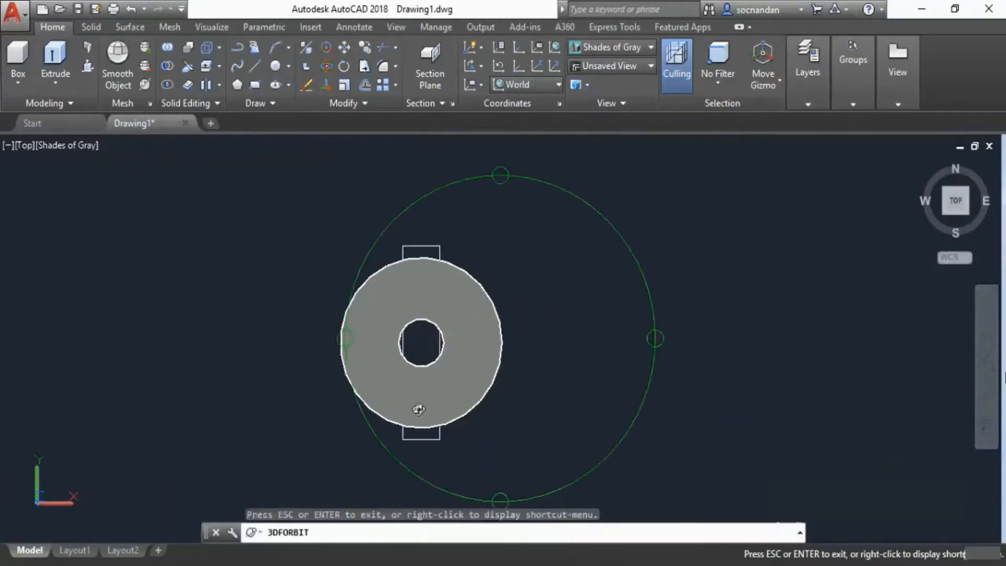
pyautogui.moveTo(418, 406); pyautogui.dragTo(478, 311)
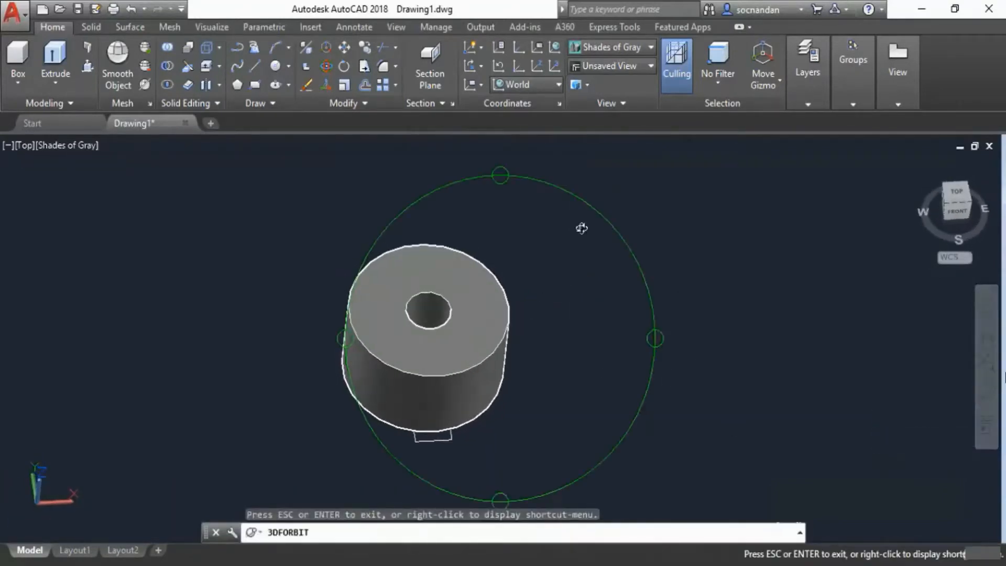
pyautogui.rightClick(579, 225)
pyautogui.click(600, 234)
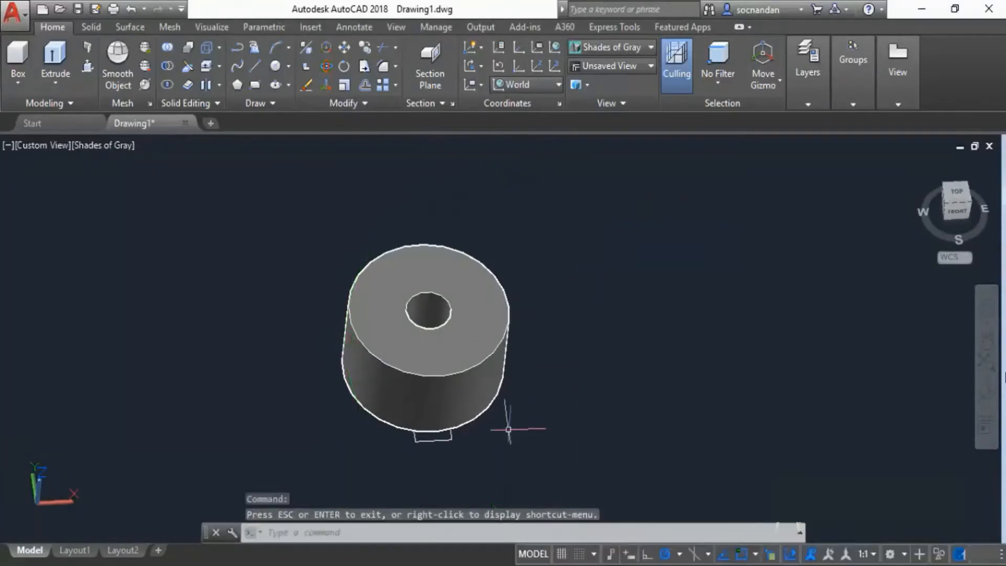
pyautogui.click(443, 440)
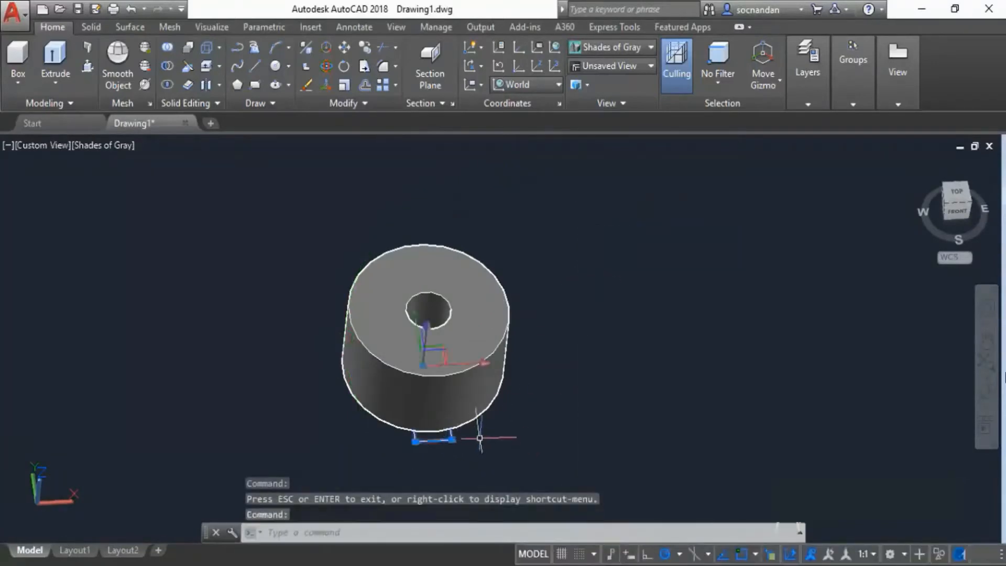
pyautogui.click(348, 51)
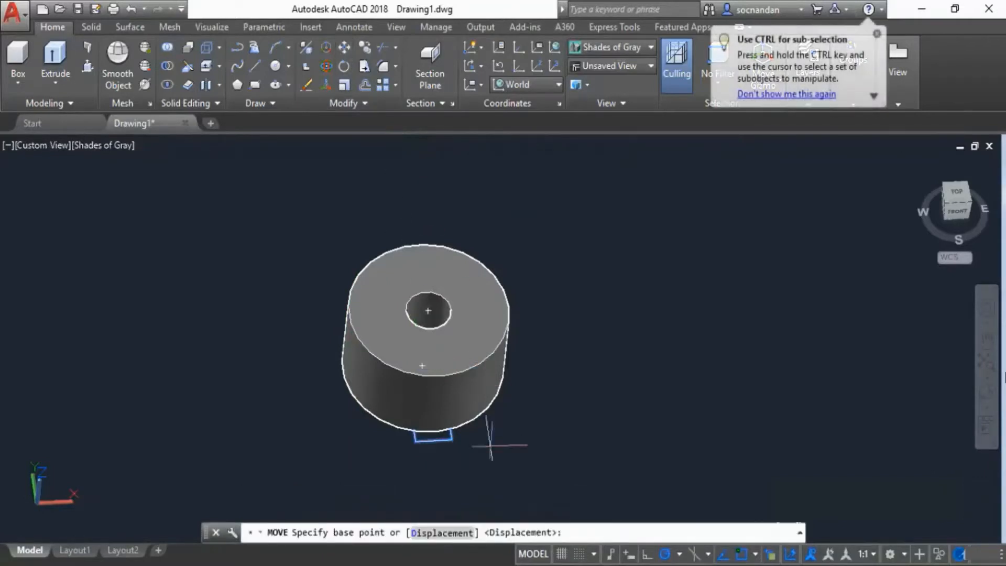
pyautogui.click(451, 440)
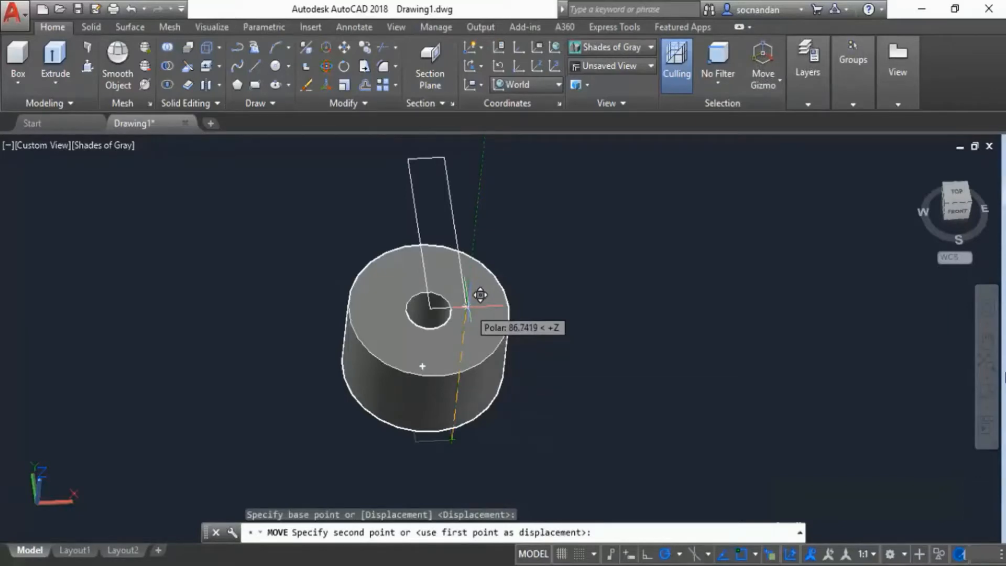
pyautogui.write('3')
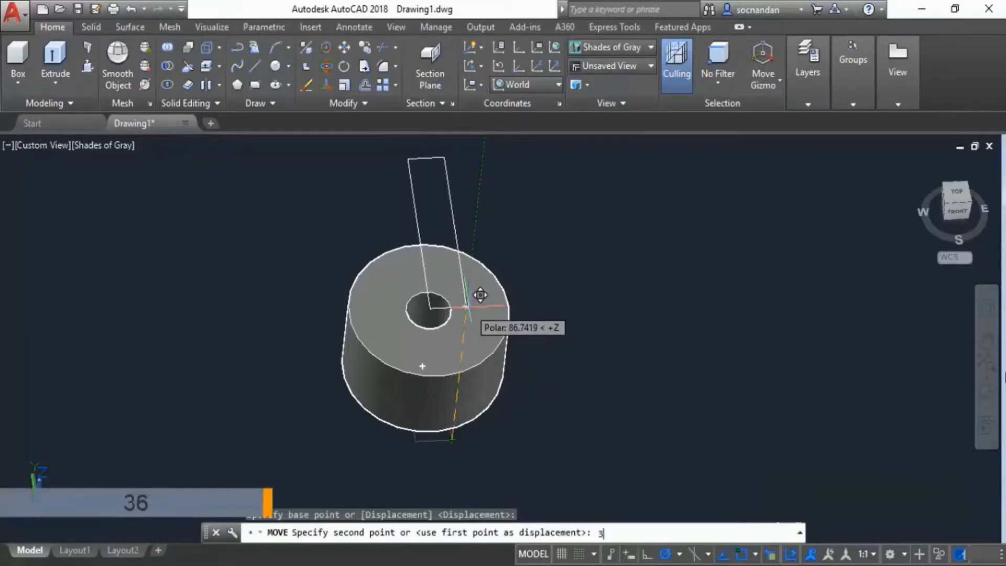
pyautogui.write('6')
pyautogui.press('Return')
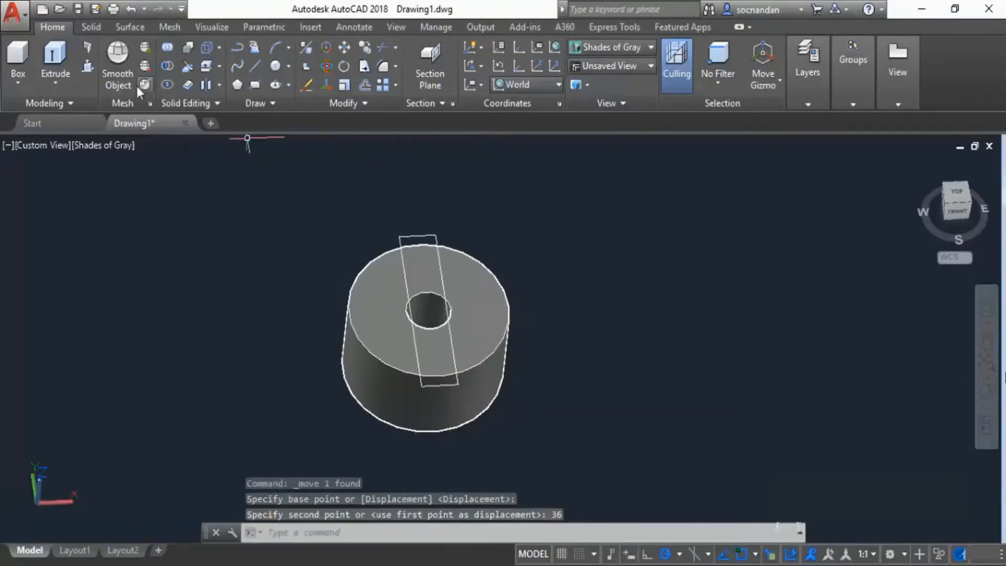
# Step: Press-pull the rear part of the rectangle, bounded by the central hole, upward by 10
pyautogui.click(88, 67)
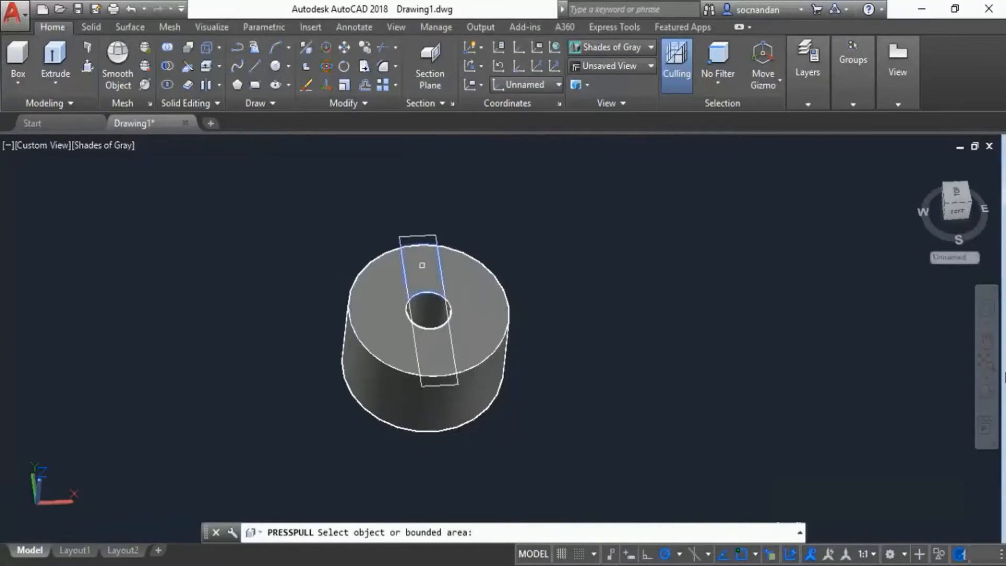
pyautogui.click(428, 310)
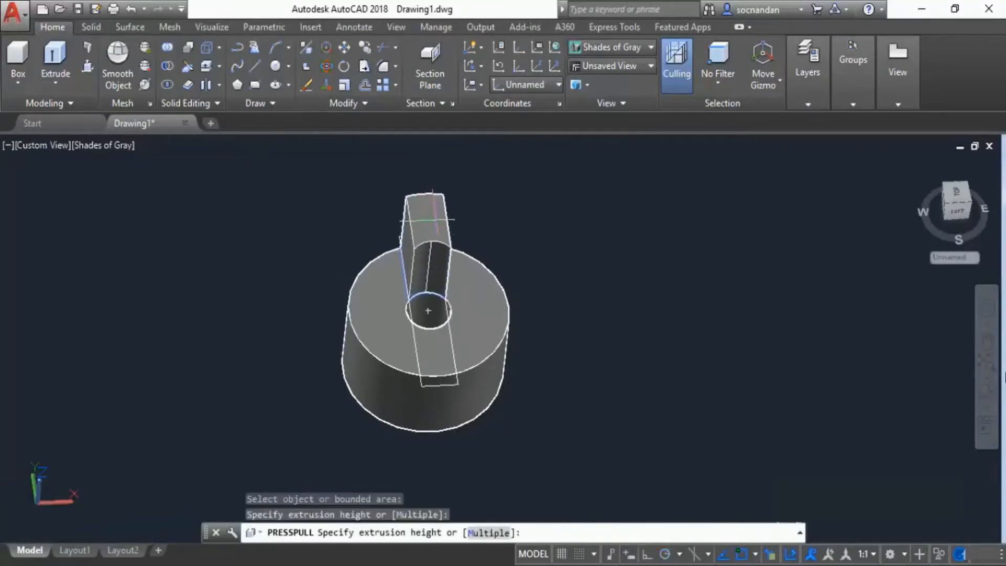
pyautogui.write('10')
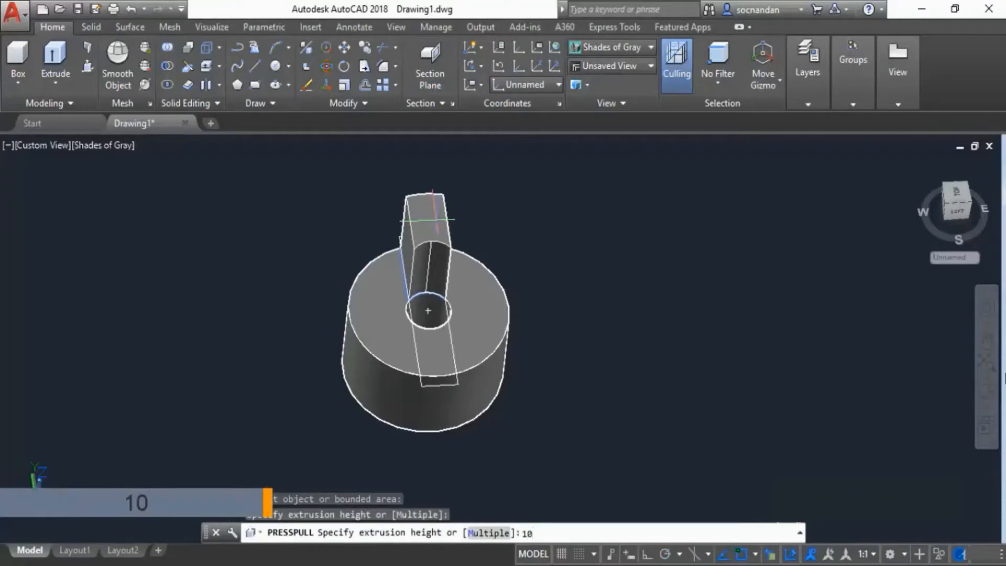
pyautogui.press('Return')
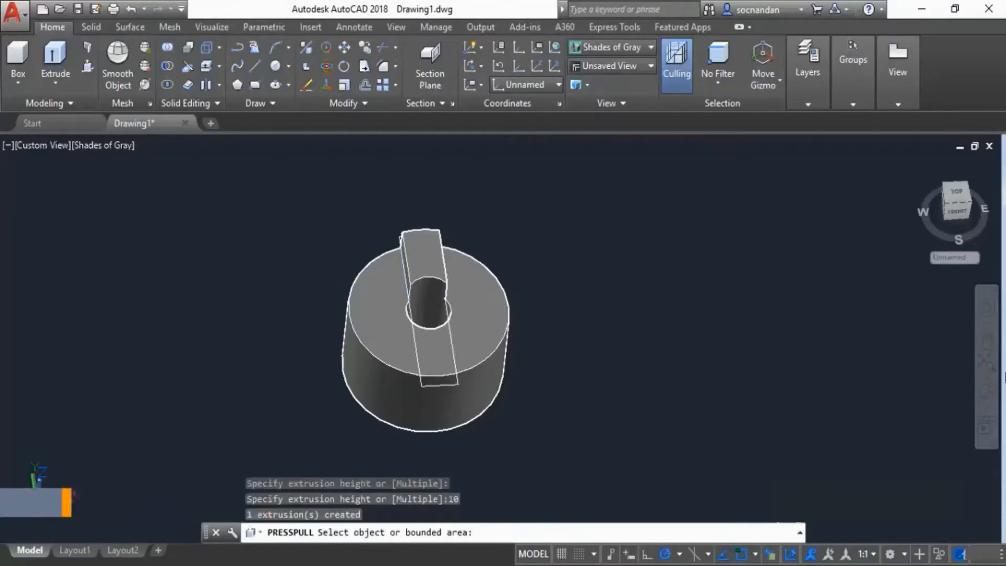
# Step: Press-pull the front part of the rectangle, bounded by the central hole, upward by 10
pyautogui.click(431, 347)
pyautogui.write('10')
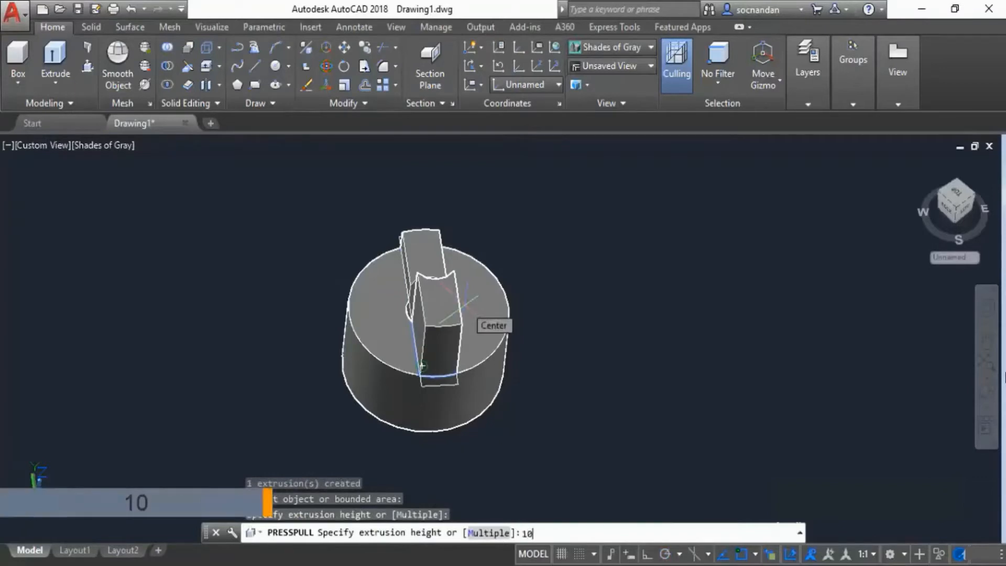
pyautogui.press('Return')
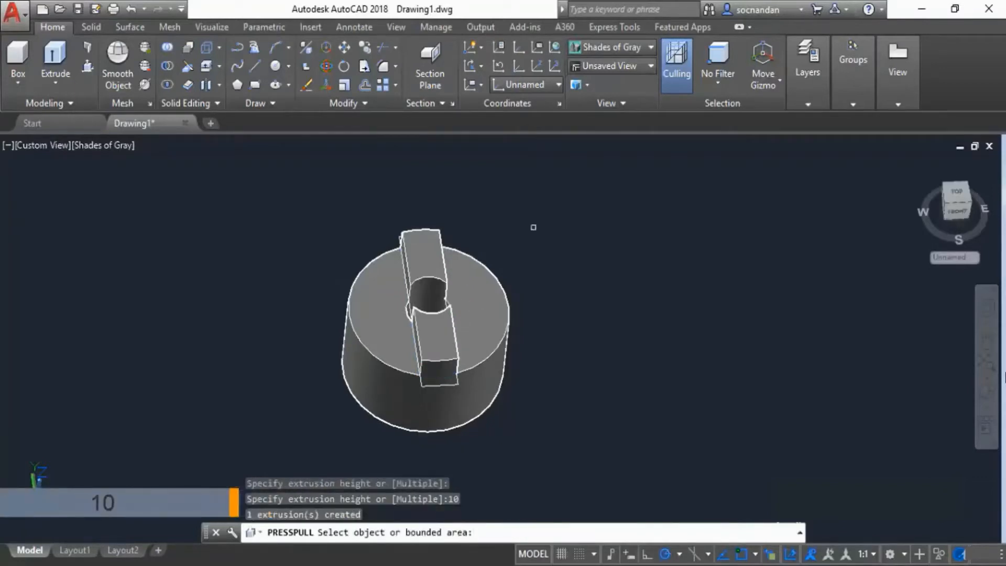
pyautogui.press('Return')
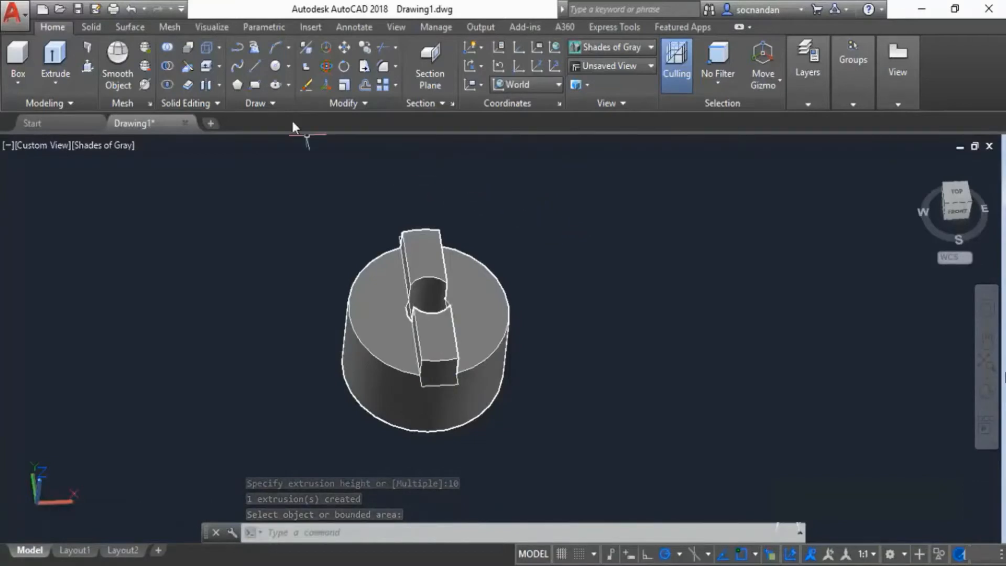
# Step: Draw a circle of radius 20 centred on the central hole, level with the top of the raised strips
pyautogui.click(276, 68)
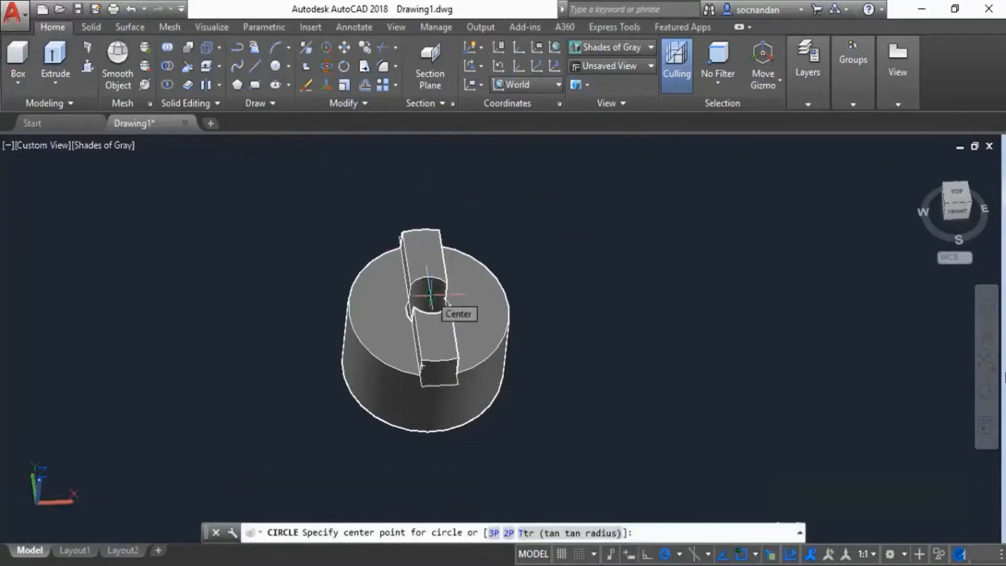
pyautogui.click(430, 294)
pyautogui.write('2')
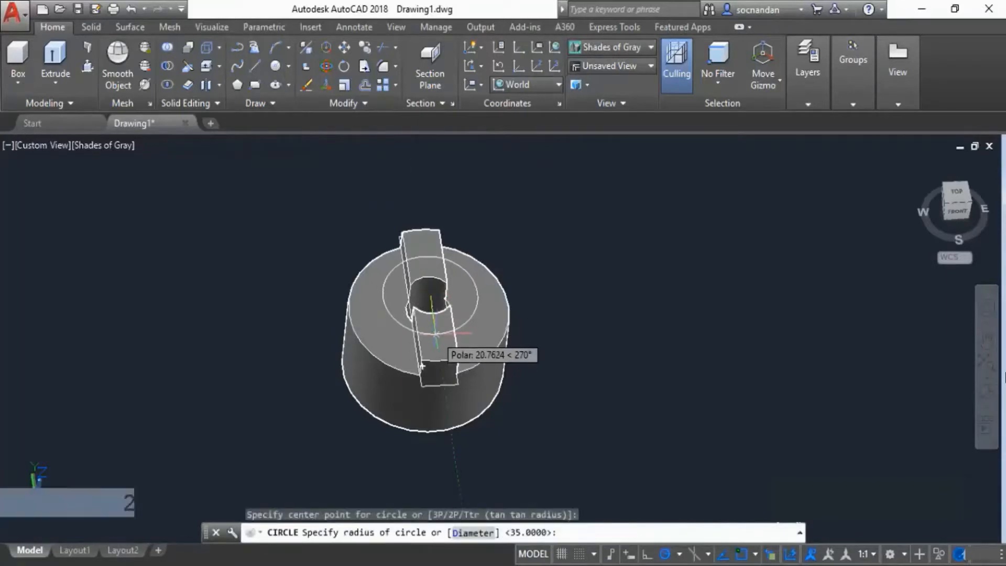
pyautogui.write('0')
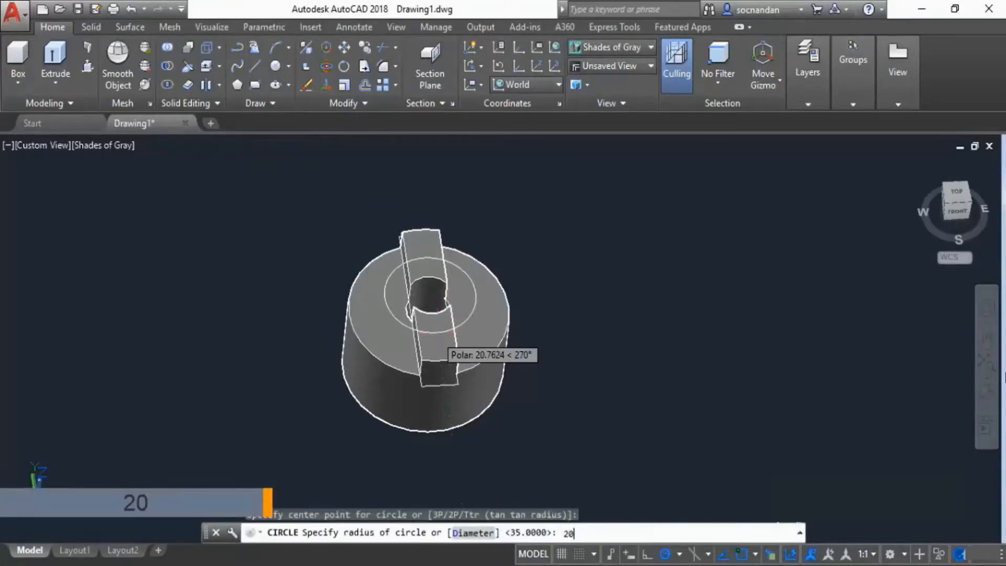
pyautogui.press('Return')
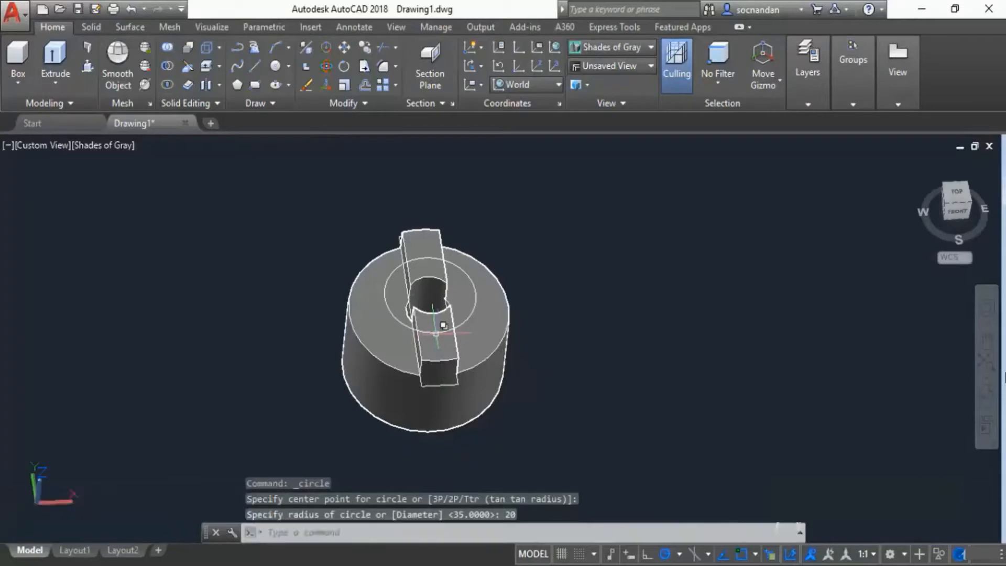
# Step: Extrude the radius 20 circle downward by -10 as a solid disc
pyautogui.click(55, 62)
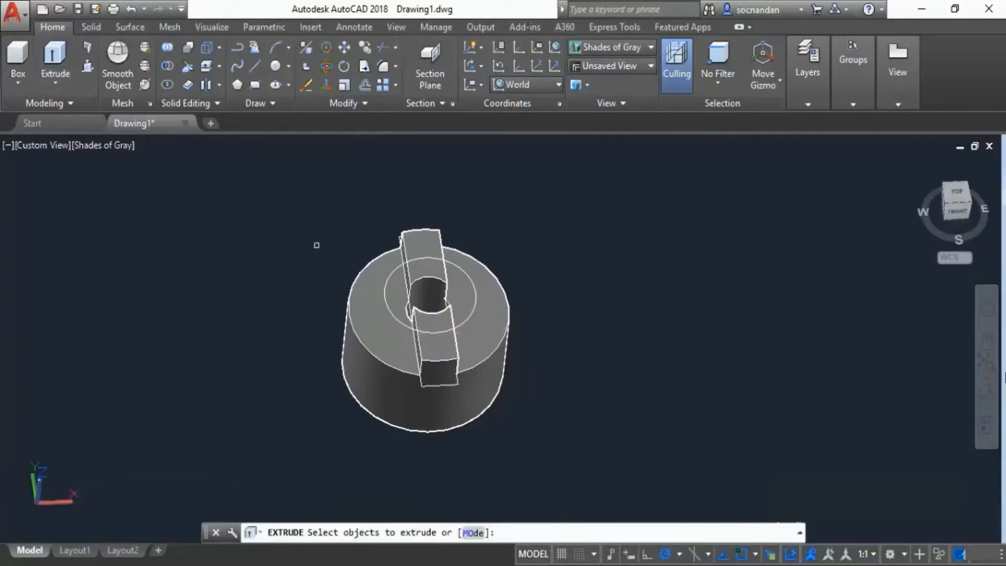
pyautogui.click(390, 285)
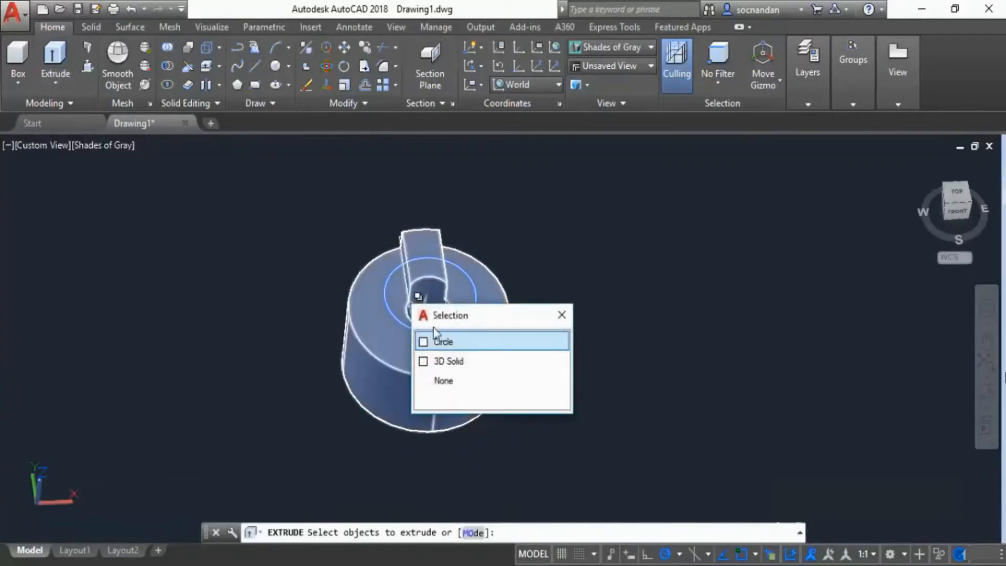
pyautogui.click(443, 342)
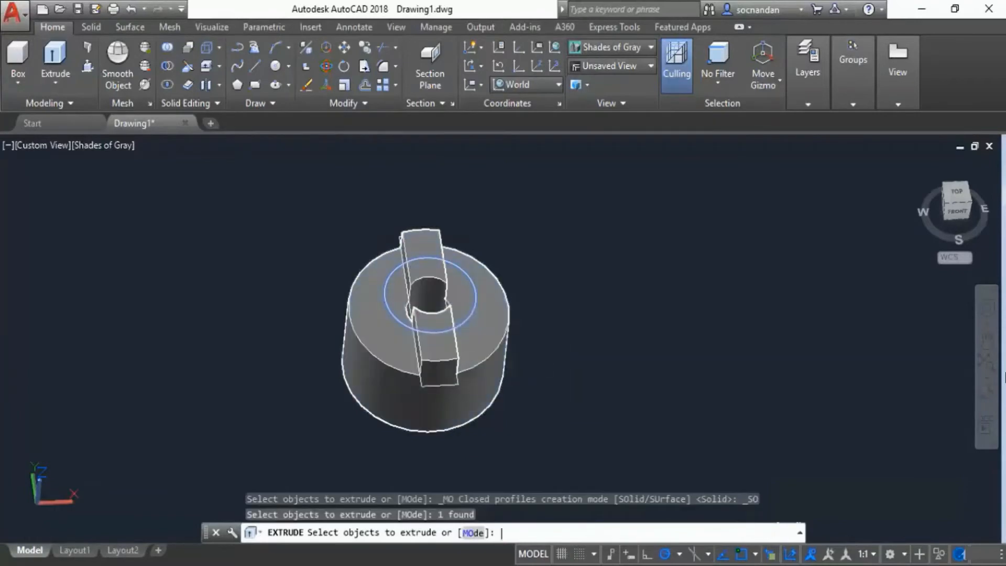
pyautogui.press('Return')
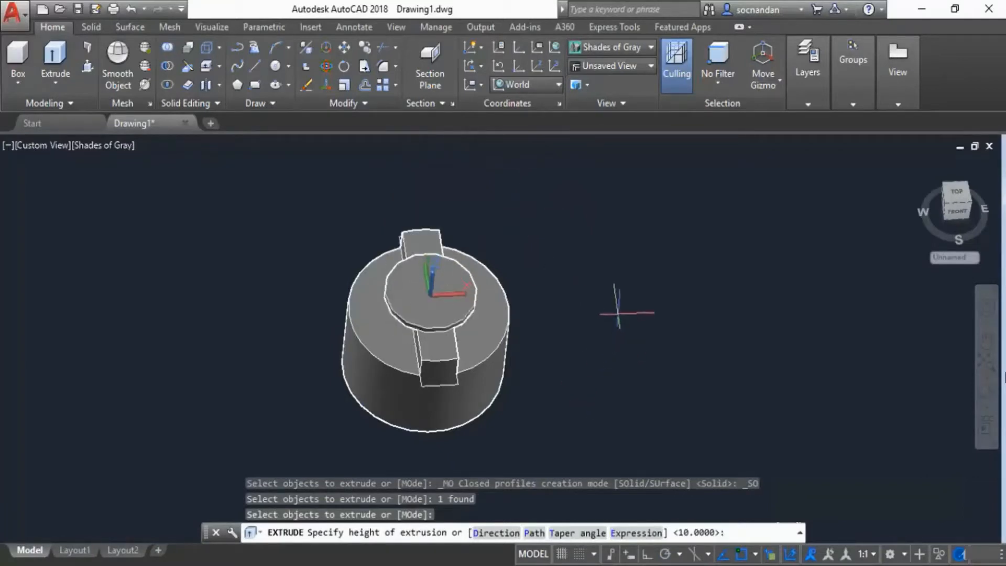
pyautogui.write('-')
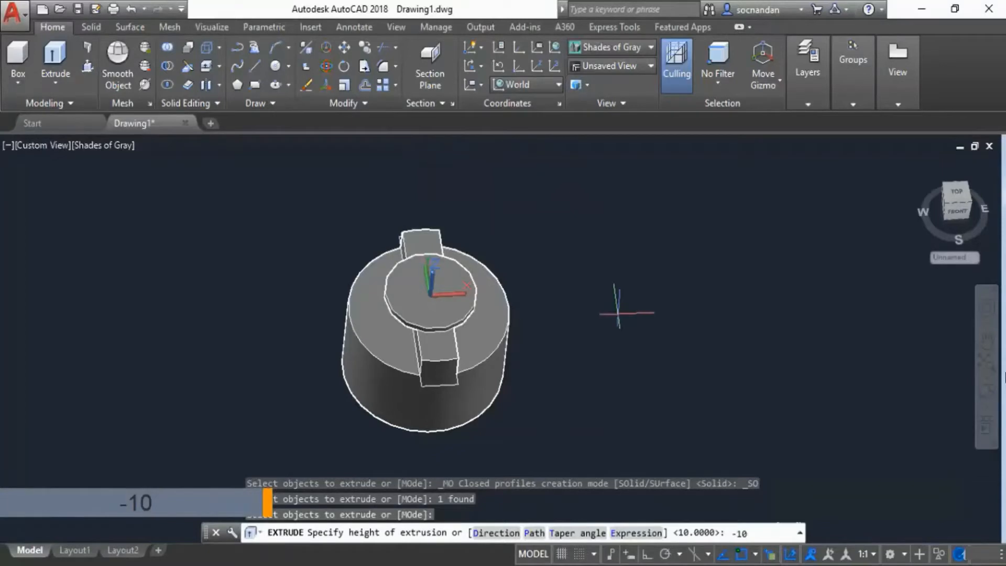
pyautogui.write('10')
pyautogui.press('Return')
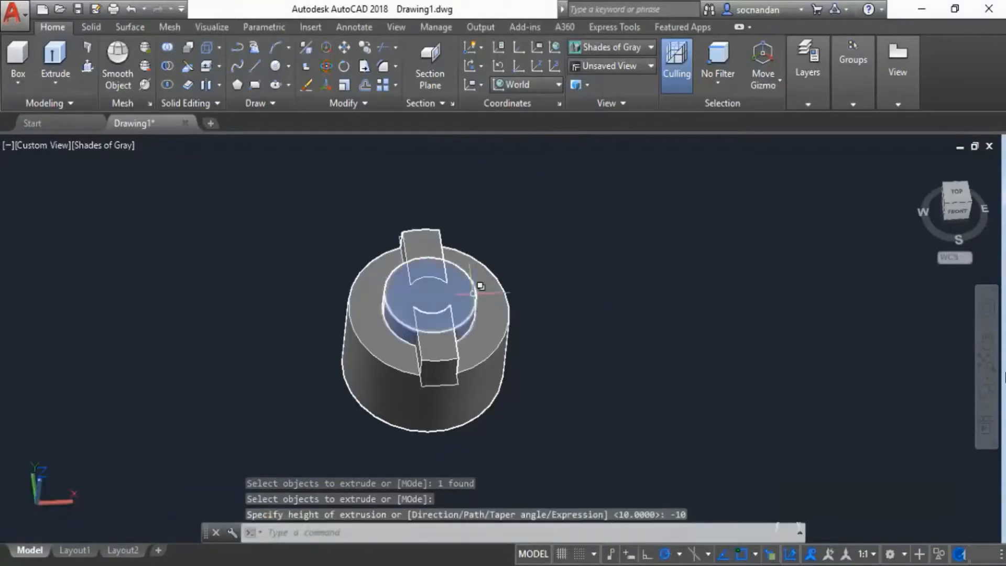
# Step: Subtract the extruded disc from the cylinder body to cut back the inner ends of the raised strips
pyautogui.click(167, 67)
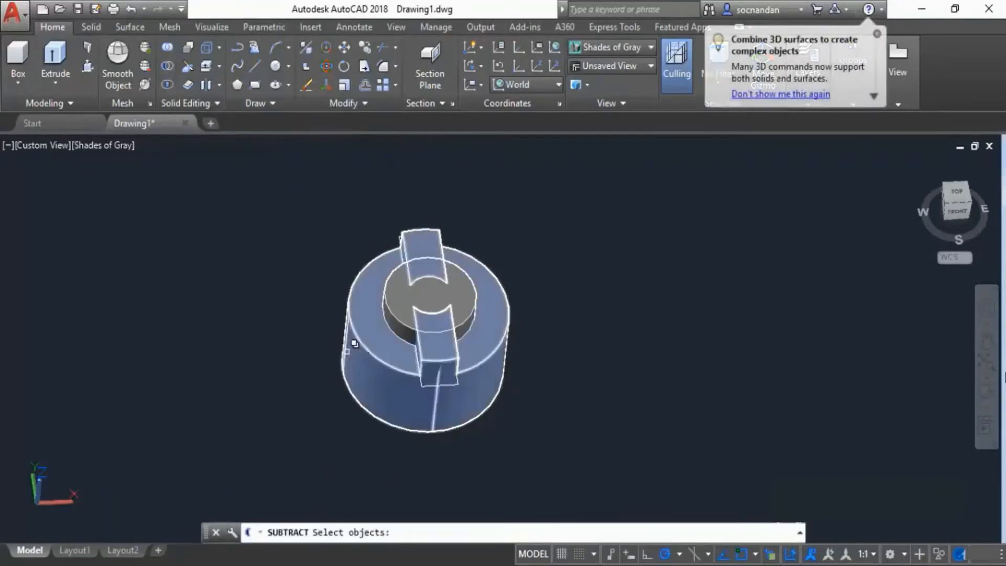
pyautogui.click(361, 360)
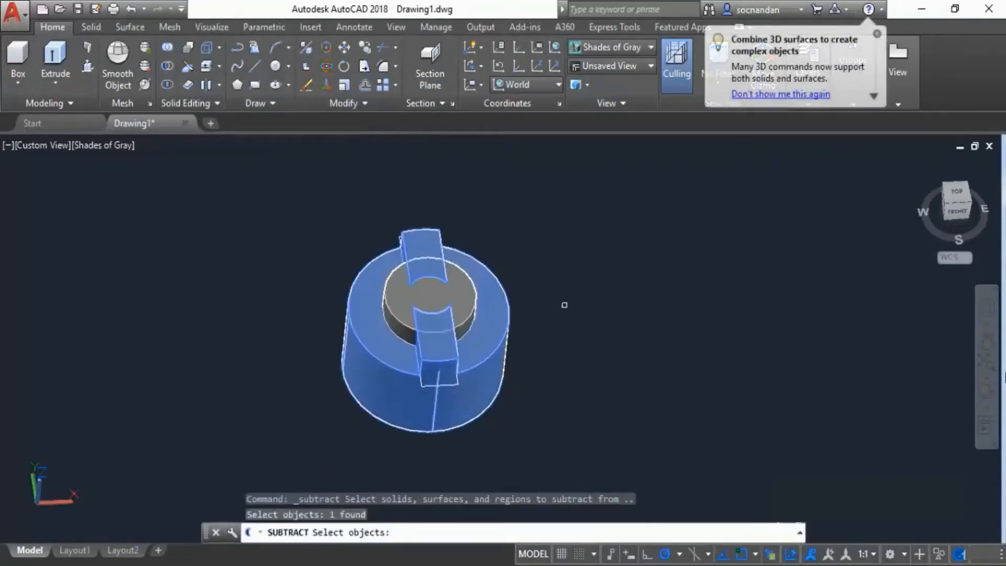
pyautogui.press('Return')
pyautogui.click(480, 294)
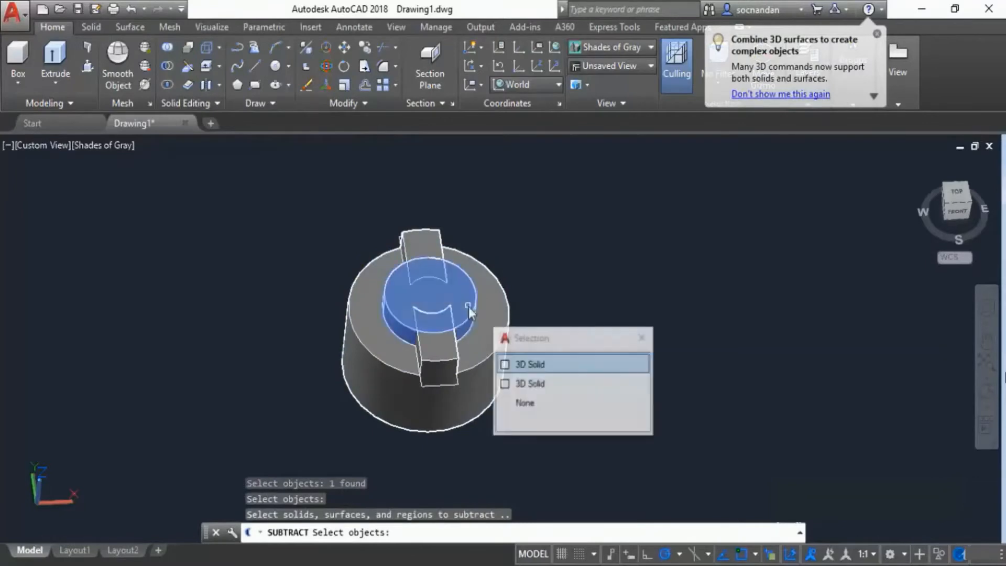
pyautogui.press('Return')
pyautogui.press('Return')
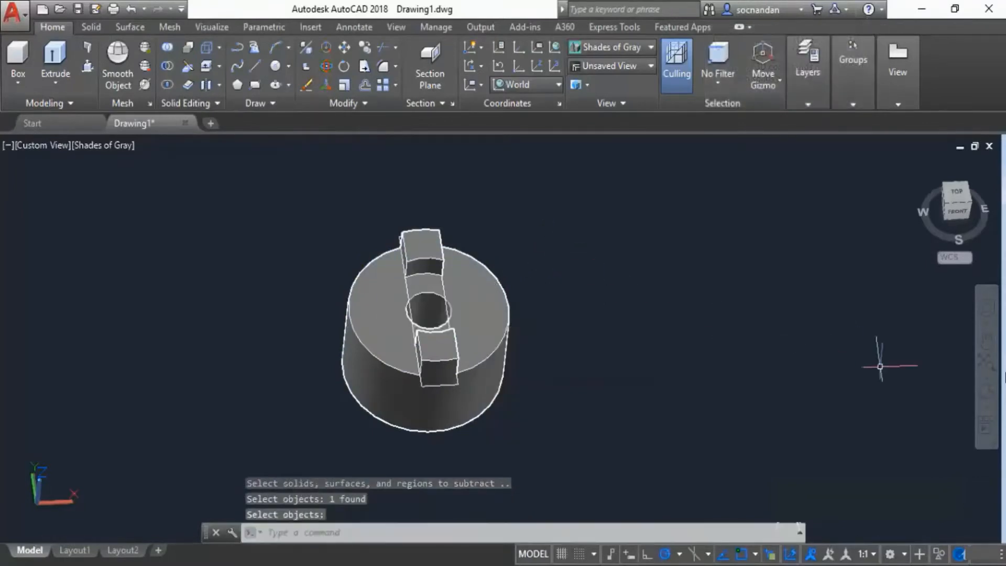
# Step: Orbit around the part, then in the top view draw a rectangle 70 wide and 80 high beside the cylinder
pyautogui.click(985, 397)
pyautogui.moveTo(457, 263); pyautogui.dragTo(494, 235)
pyautogui.moveTo(405, 259); pyautogui.dragTo(388, 324)
pyautogui.rightClick(507, 215)
pyautogui.click(534, 227)
pyautogui.click(957, 193)
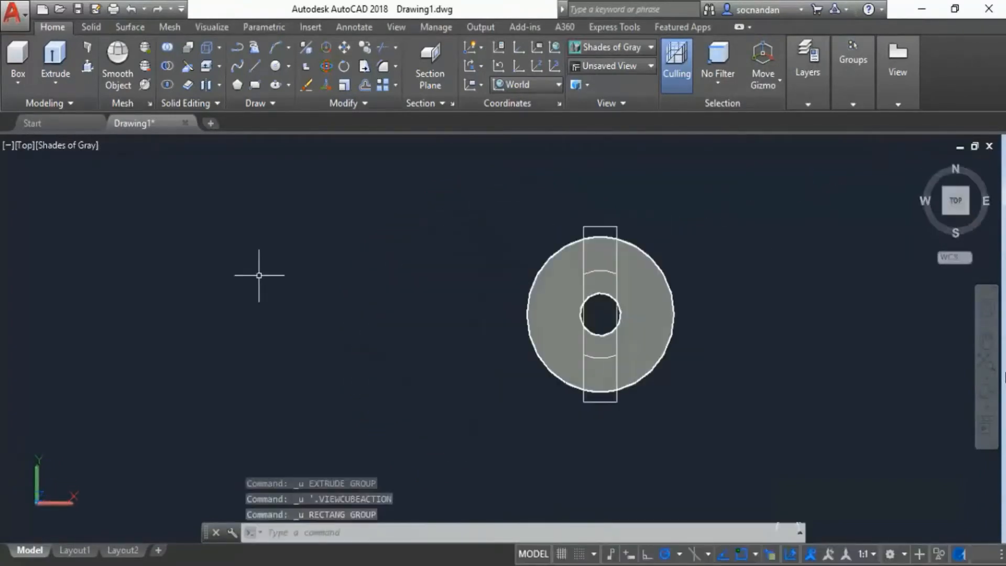
pyautogui.click(256, 85)
pyautogui.click(214, 385)
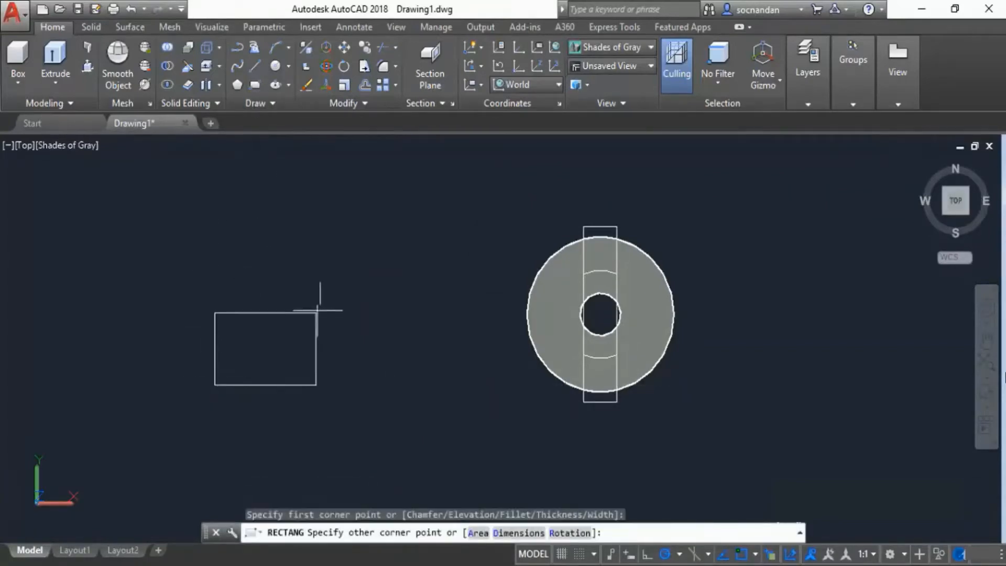
pyautogui.press('F8')
pyautogui.write('@70,80')
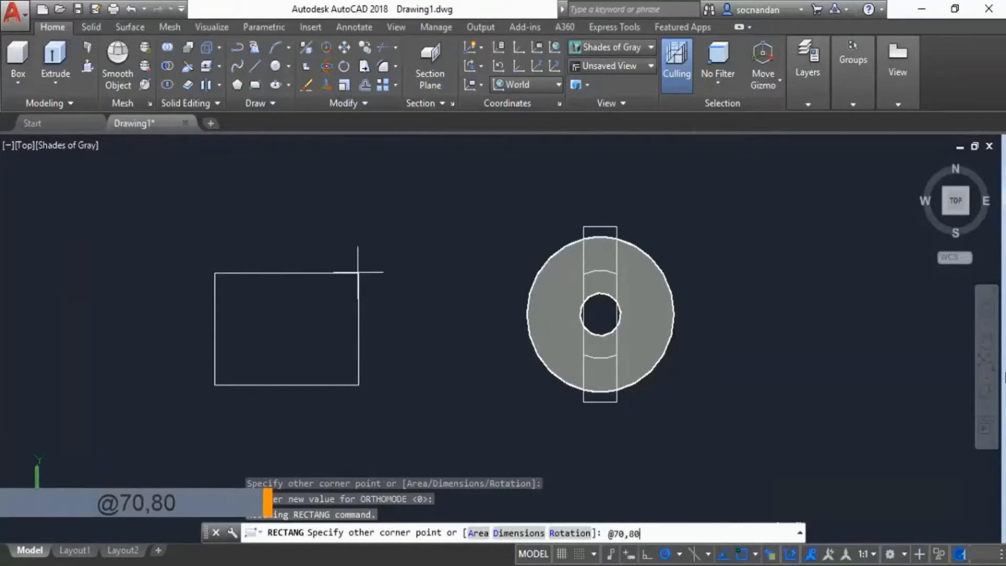
pyautogui.press('Return')
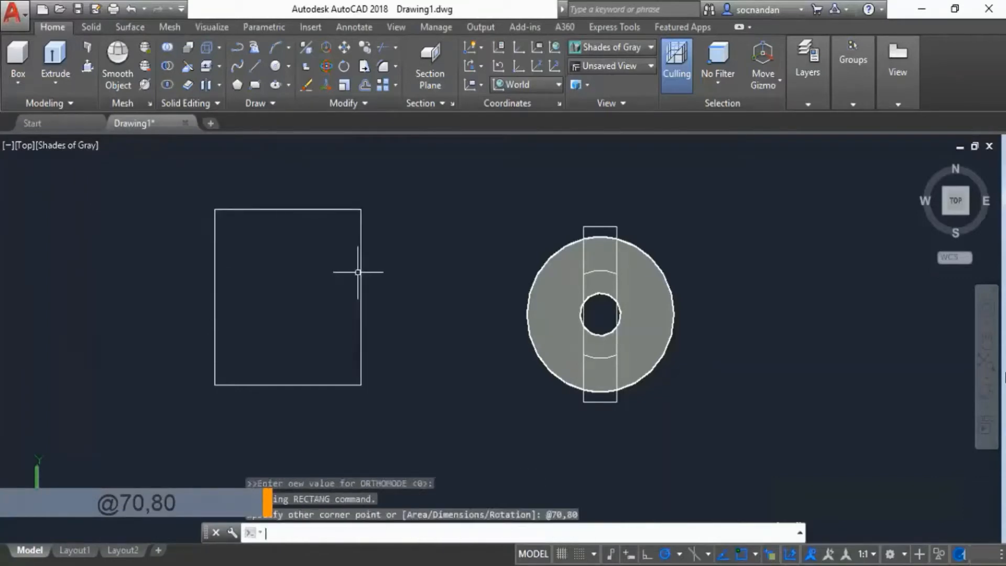
# Step: In the home 3D view, extrude the 70 by 80 rectangle upward by 1.6 into a thin plate
pyautogui.click(922, 166)
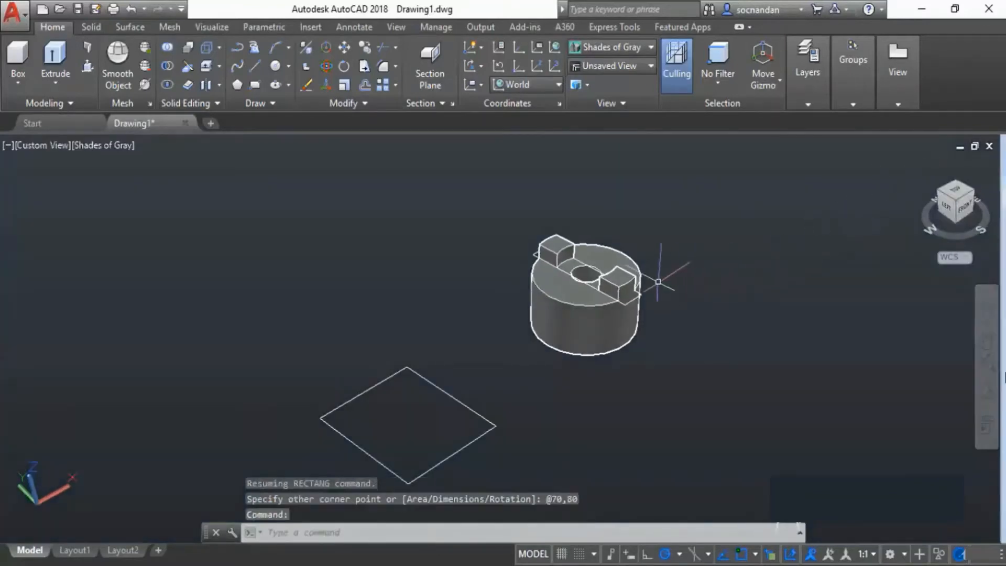
pyautogui.click(625, 270)
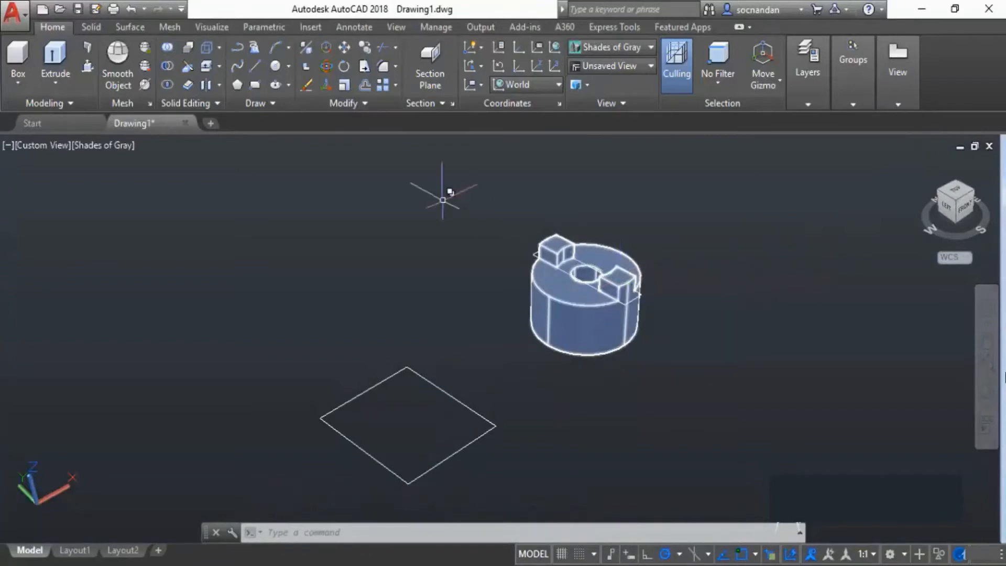
pyautogui.press('Escape')
pyautogui.click(55, 60)
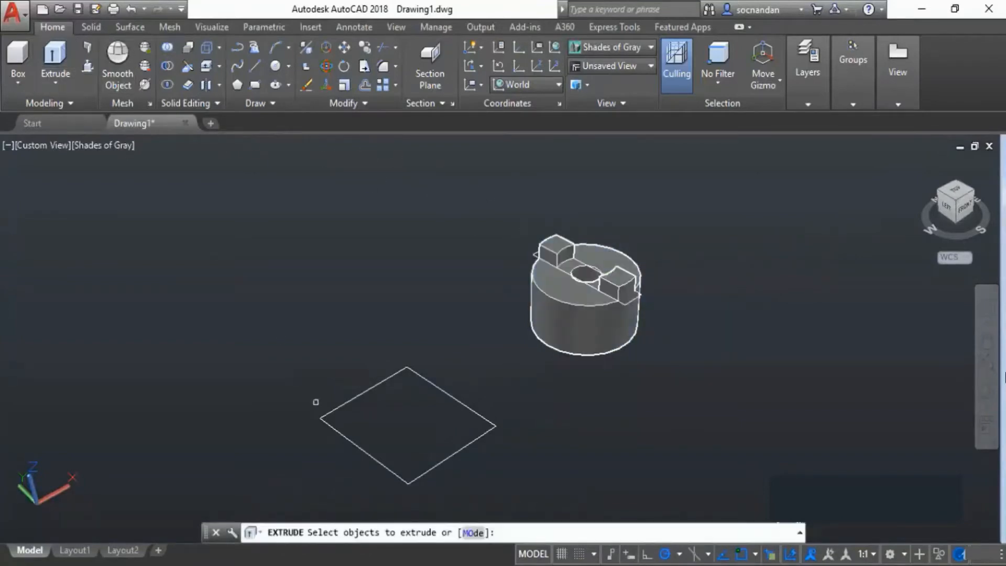
pyautogui.click(330, 413)
pyautogui.press('Return')
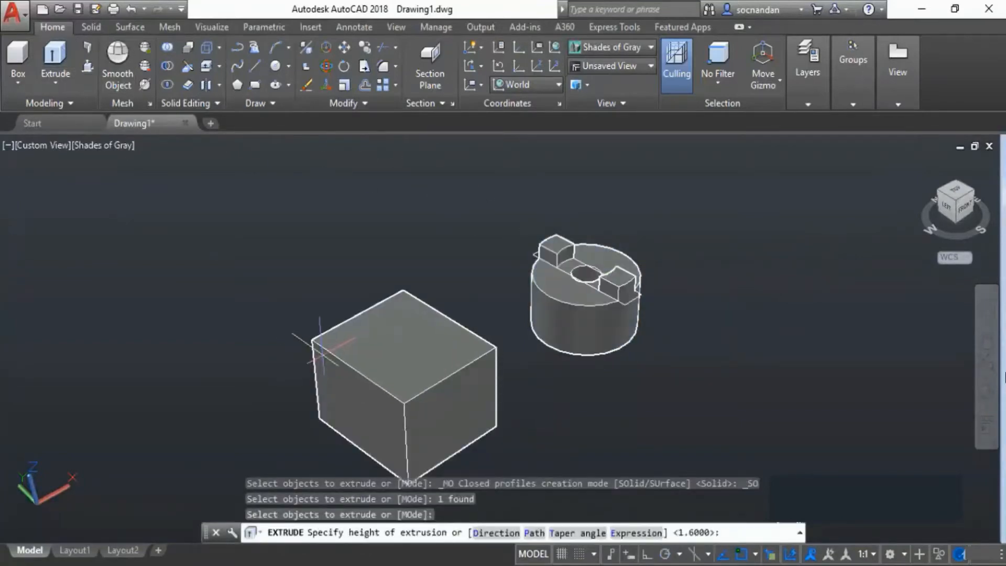
pyautogui.write('1.6')
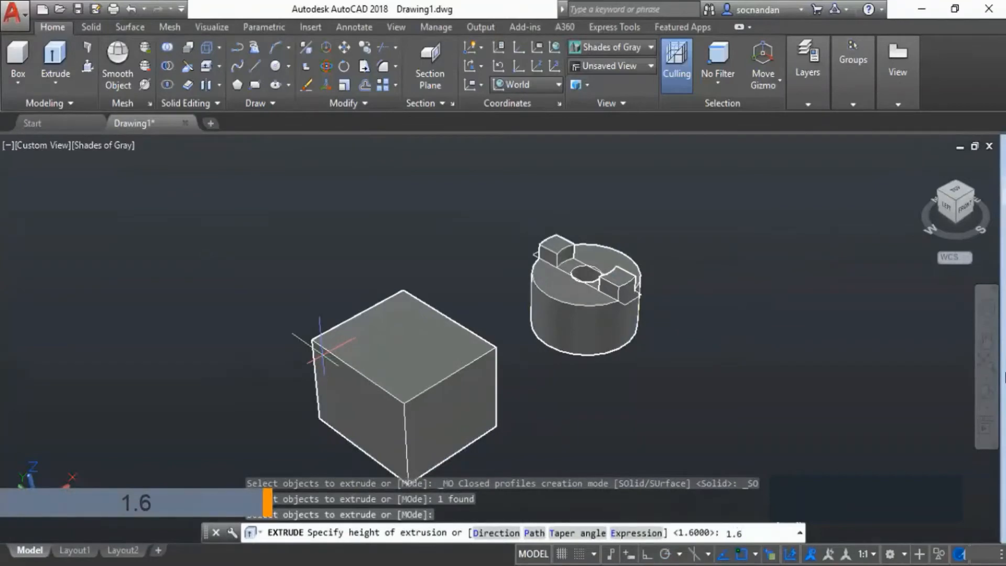
pyautogui.press('Return')
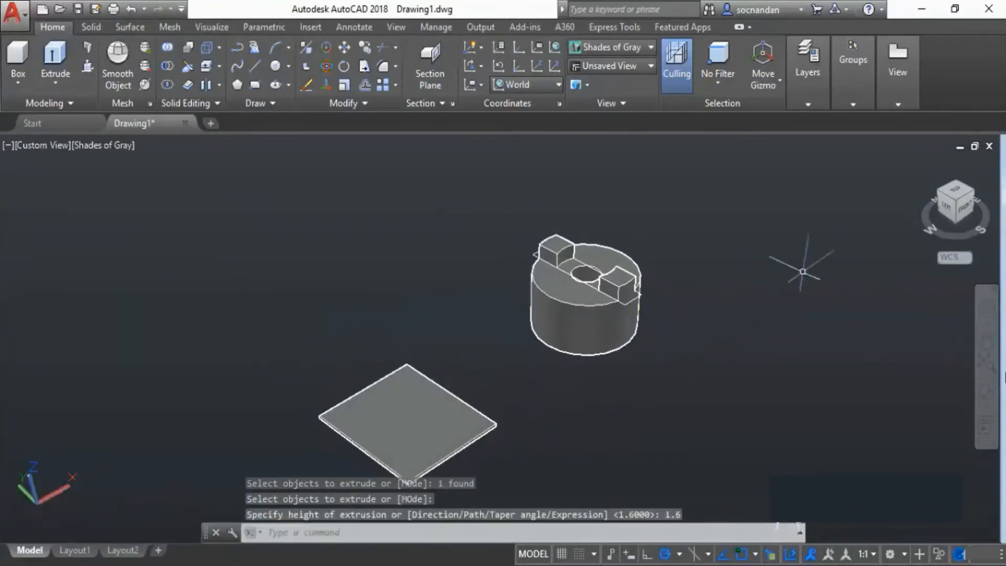
# Step: Switch to parallel projection, check the front view, and move the thin plate 26 up along the Z axis in the home view
pyautogui.rightClick(957, 198)
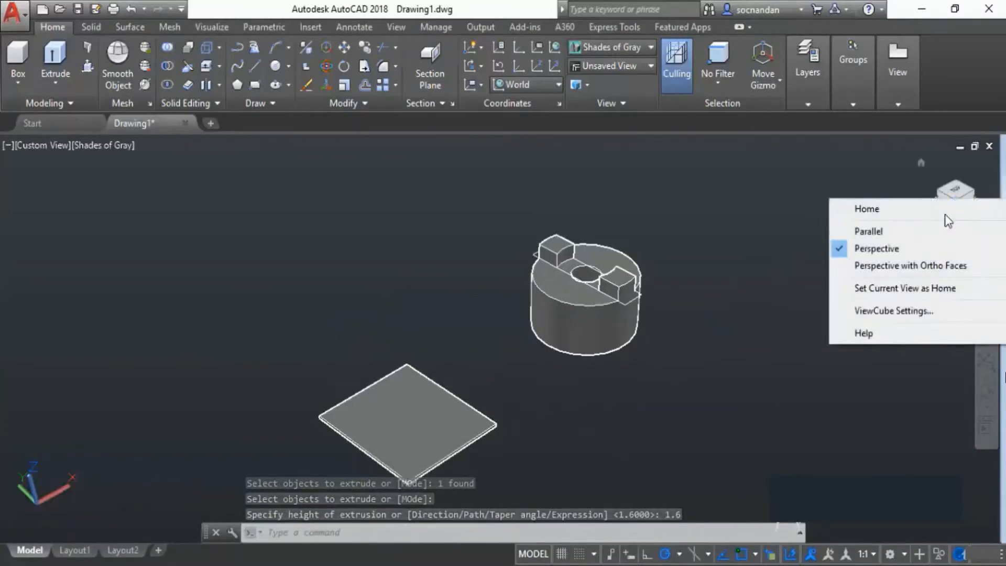
pyautogui.click(914, 237)
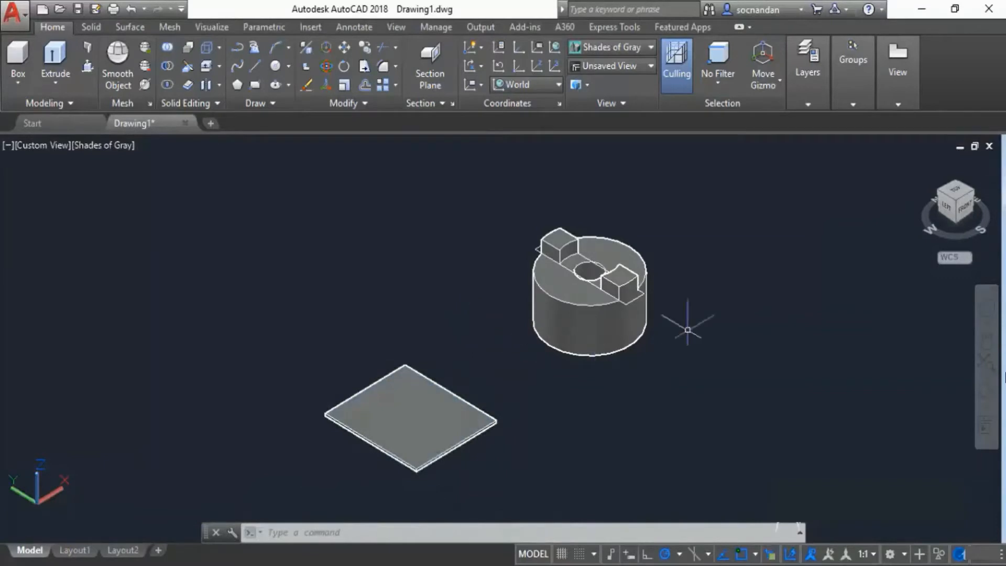
pyautogui.click(966, 210)
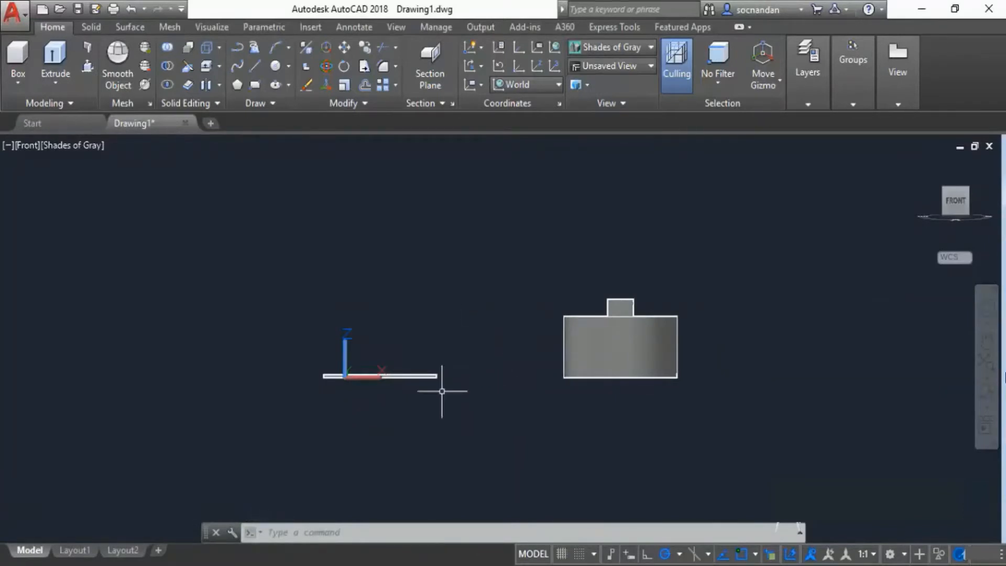
pyautogui.click(344, 49)
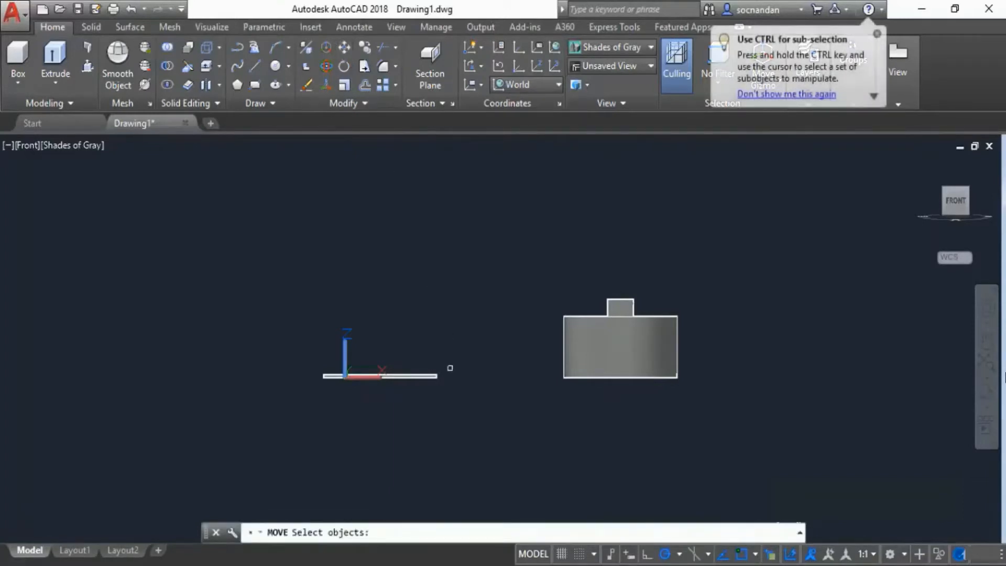
pyautogui.click(434, 378)
pyautogui.press('Return')
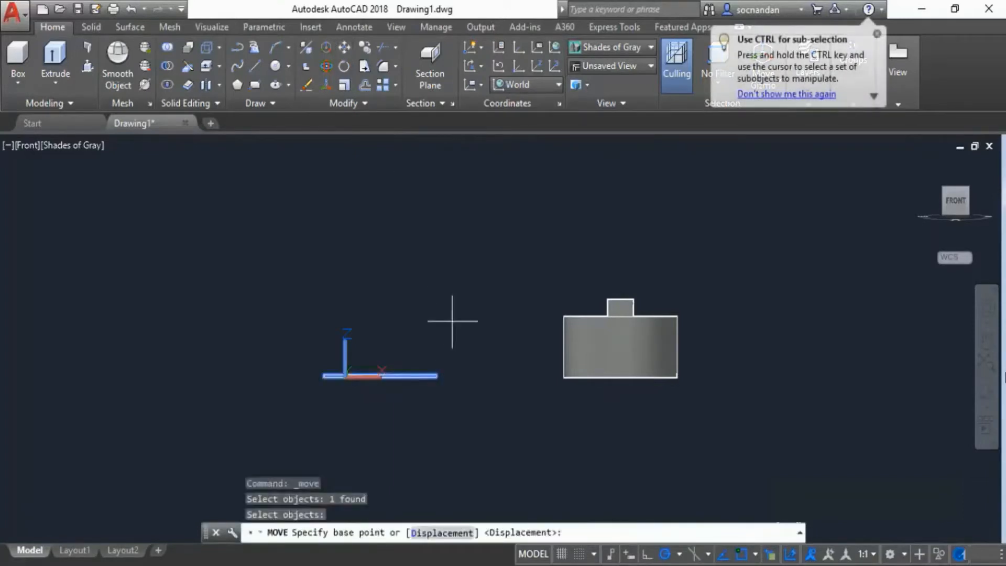
pyautogui.click(457, 377)
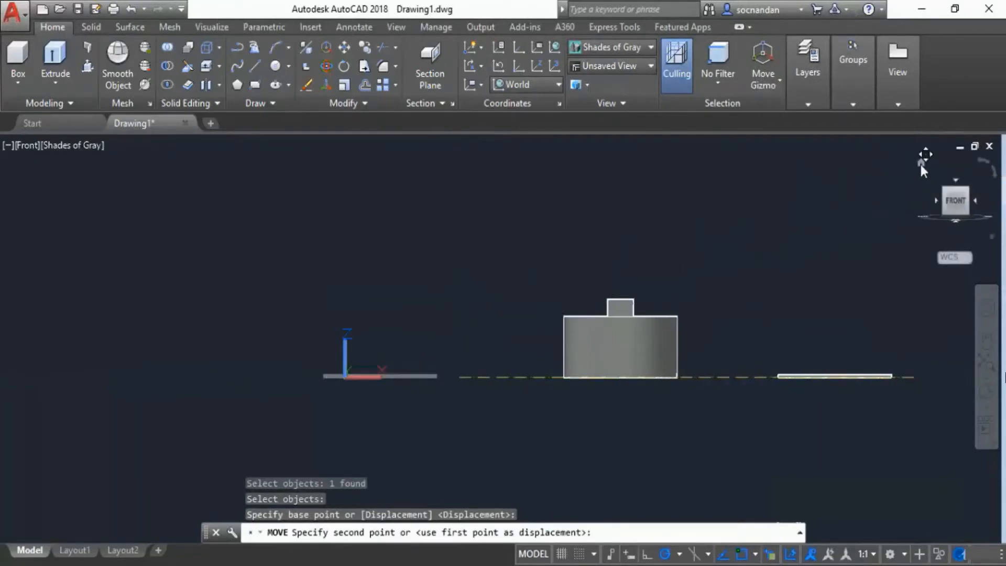
pyautogui.click(922, 165)
pyautogui.scroll(-2, 498, 328)
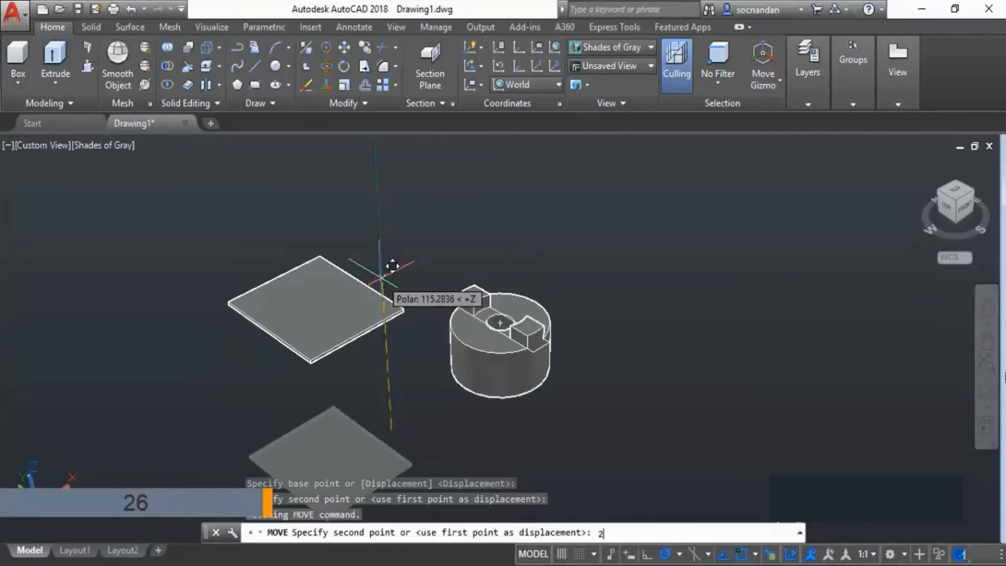
pyautogui.press('Return')
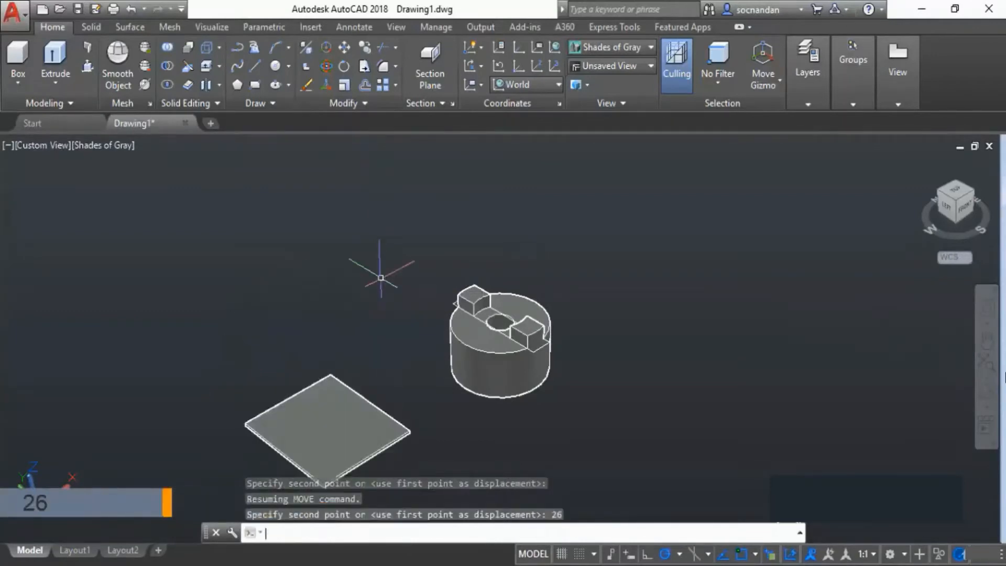
# Step: In the front view with parallel projection, move the thin plate horizontally until its end lies inside the cylinder, past the middle
pyautogui.click(964, 210)
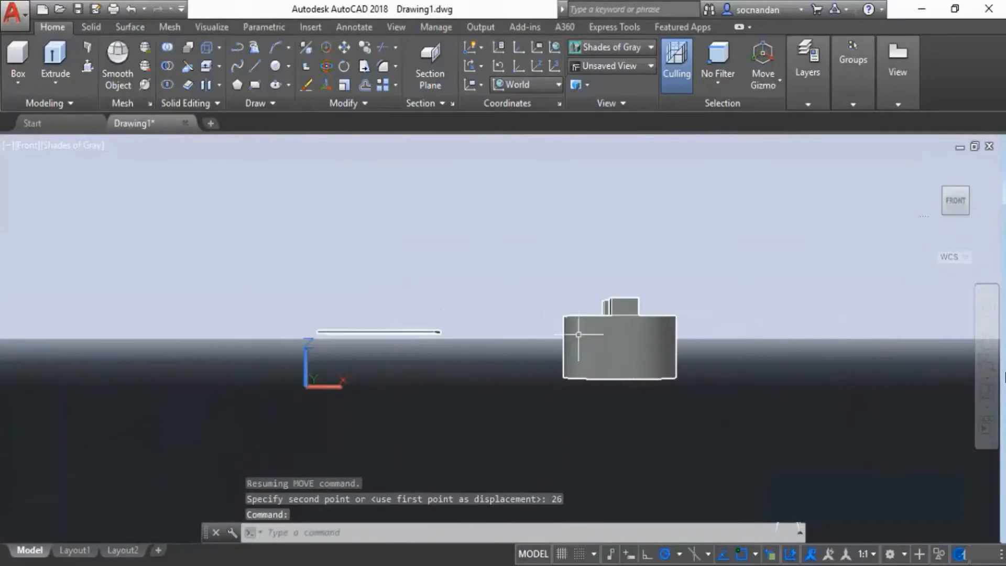
pyautogui.rightClick(945, 199)
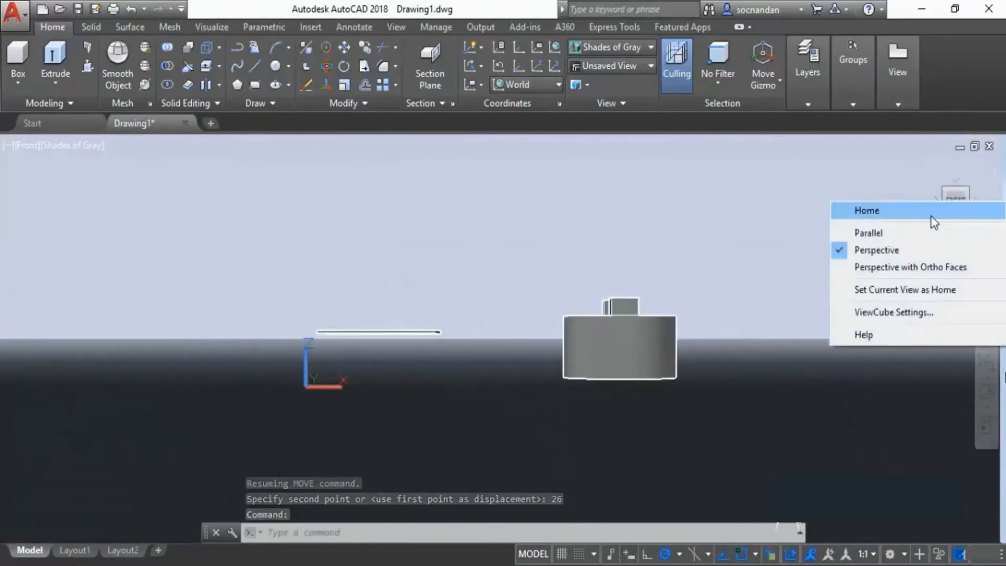
pyautogui.click(891, 232)
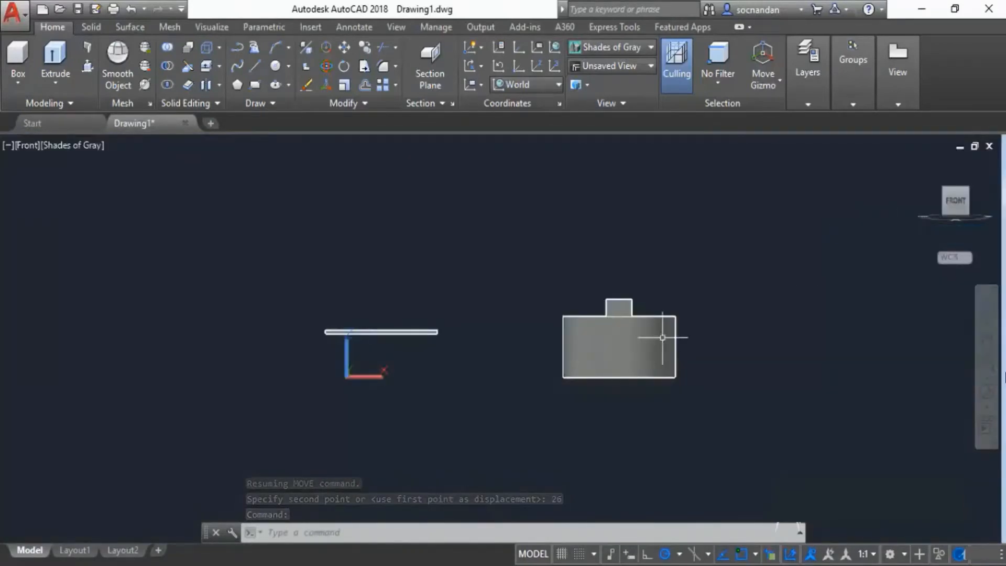
pyautogui.click(426, 333)
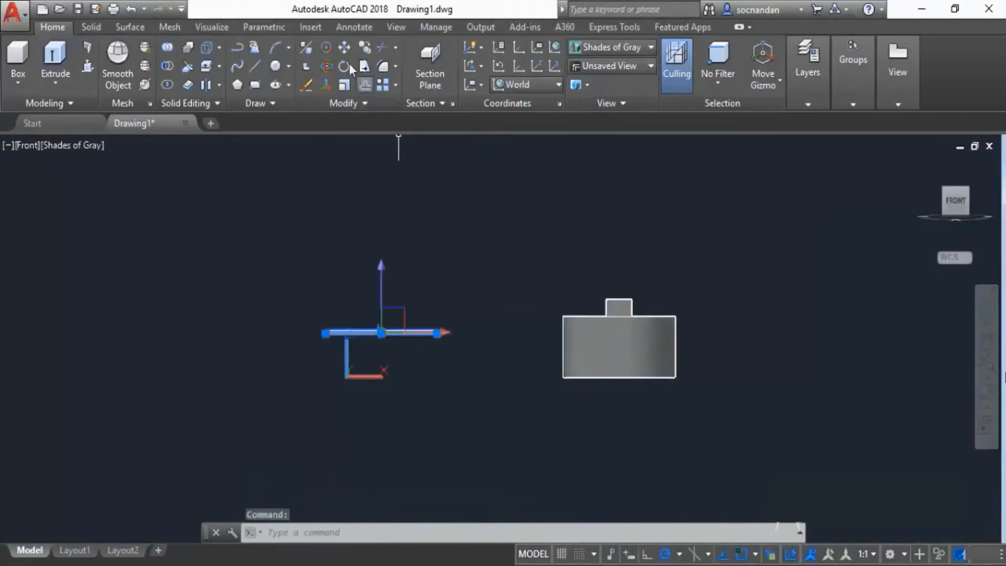
pyautogui.click(345, 47)
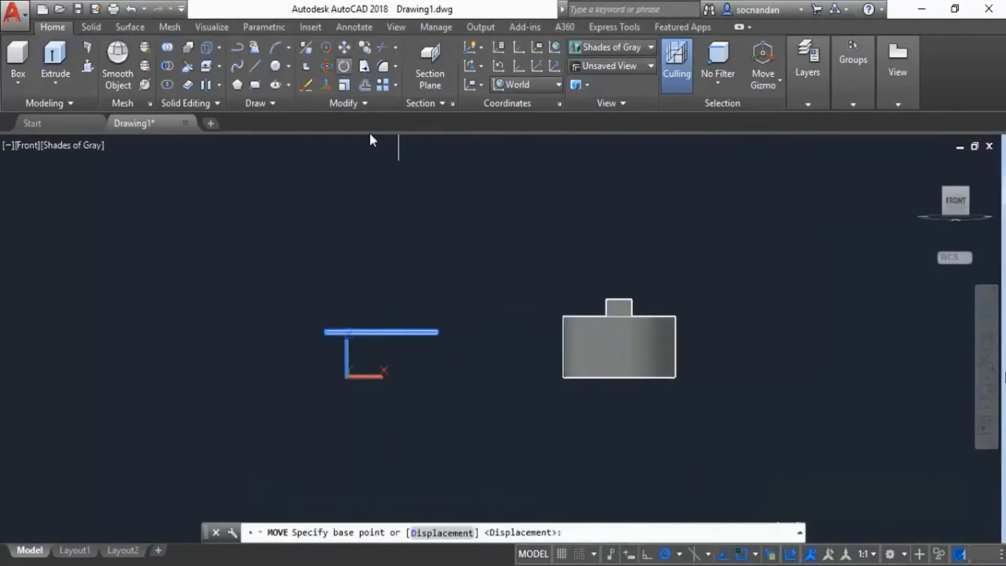
pyautogui.click(435, 332)
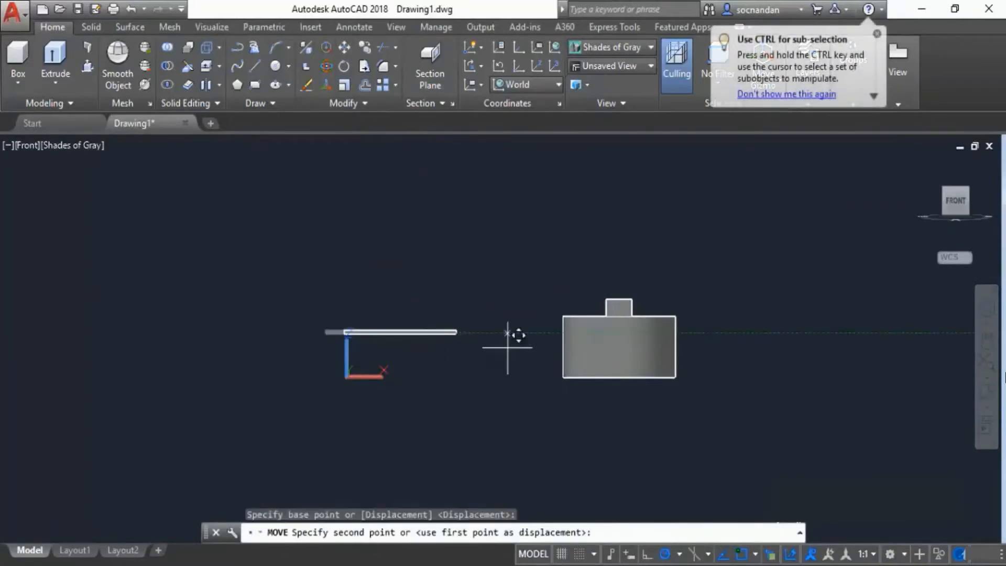
pyautogui.click(639, 333)
# Step: Shift the thin plate slightly along the Y axis so its width spans the cylinder, and clear the selection
pyautogui.click(990, 388)
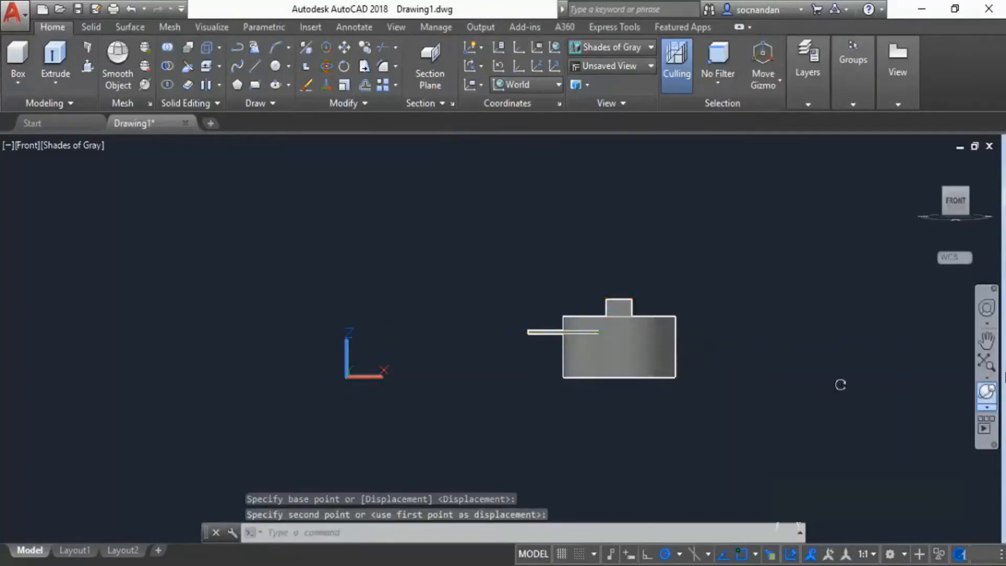
pyautogui.moveTo(508, 278); pyautogui.dragTo(556, 480)
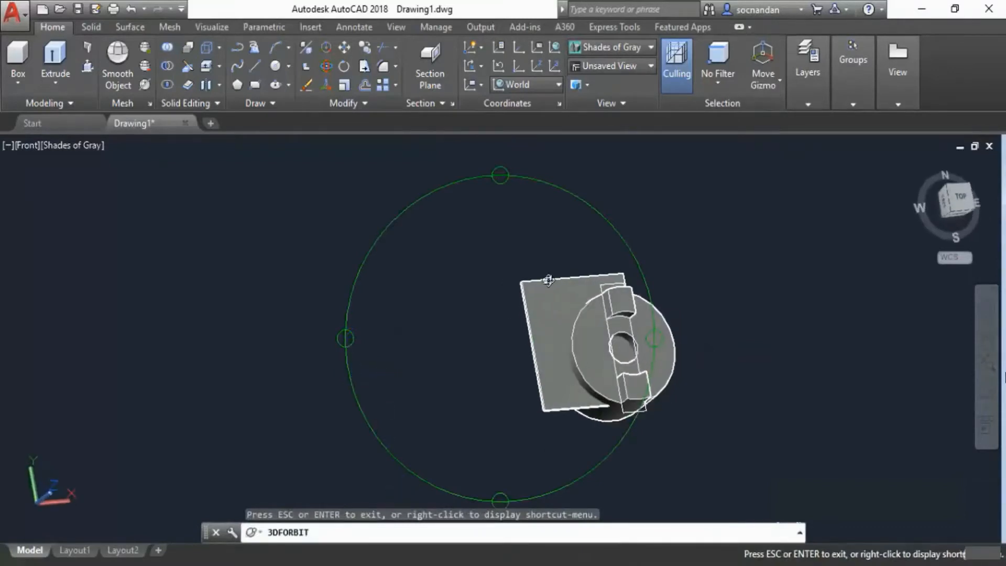
pyautogui.moveTo(548, 280); pyautogui.dragTo(525, 286)
pyautogui.rightClick(673, 248)
pyautogui.click(702, 257)
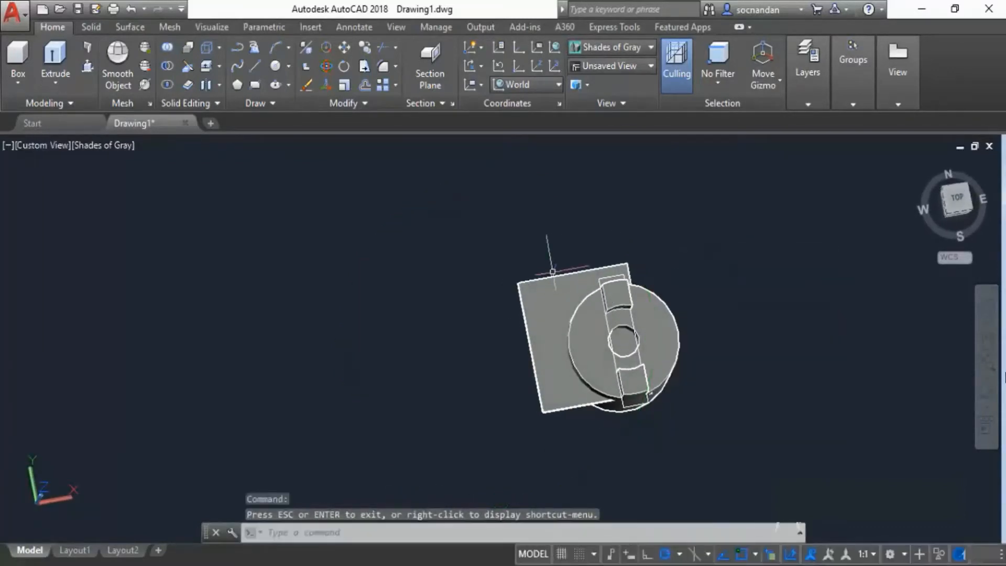
pyautogui.click(533, 341)
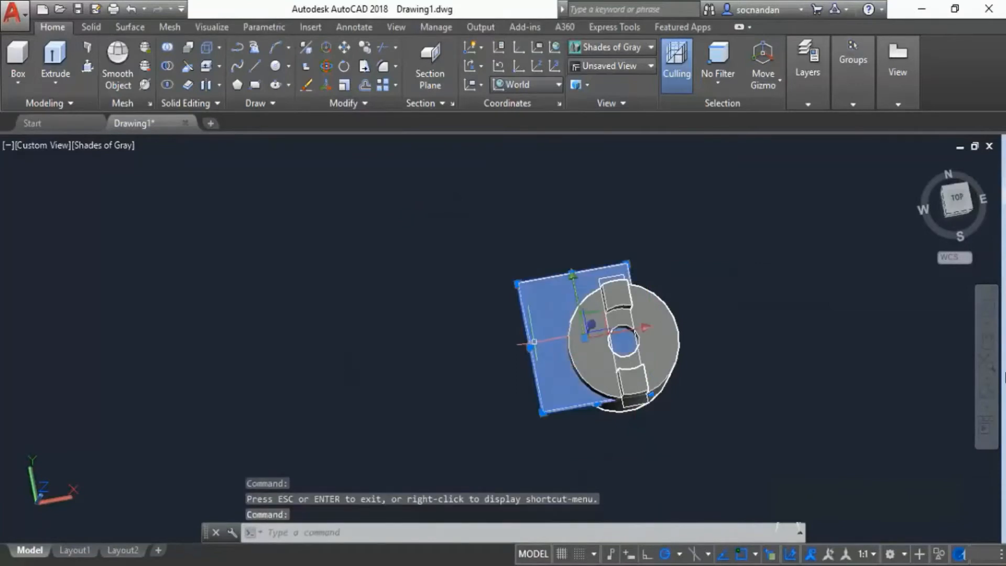
pyautogui.click(573, 278)
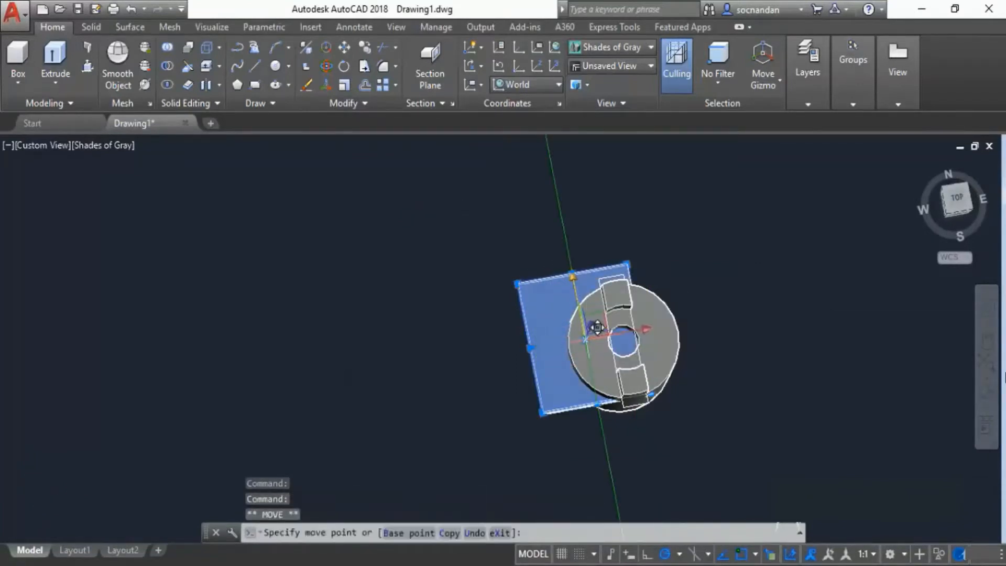
pyautogui.click(598, 334)
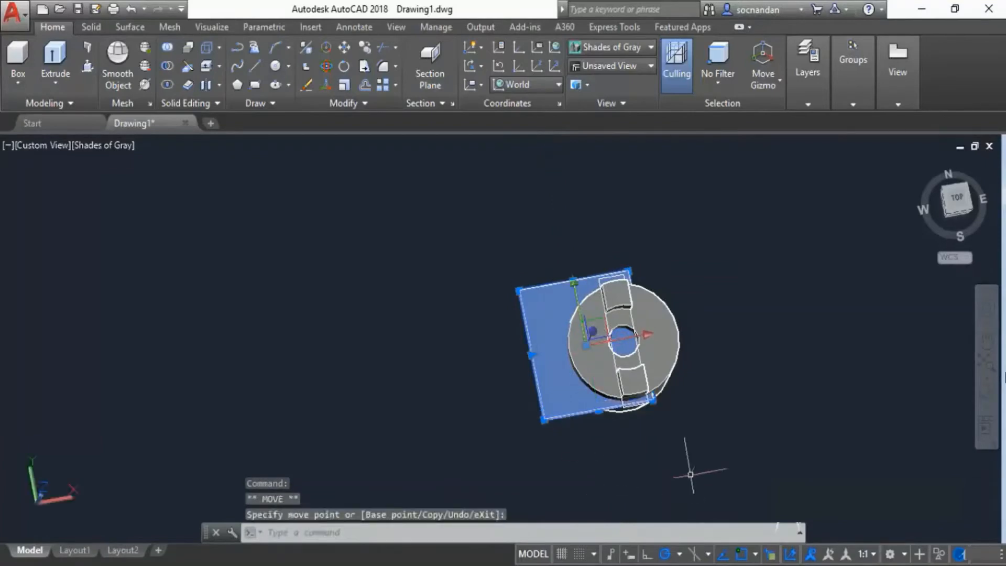
pyautogui.scroll(3, 652, 400)
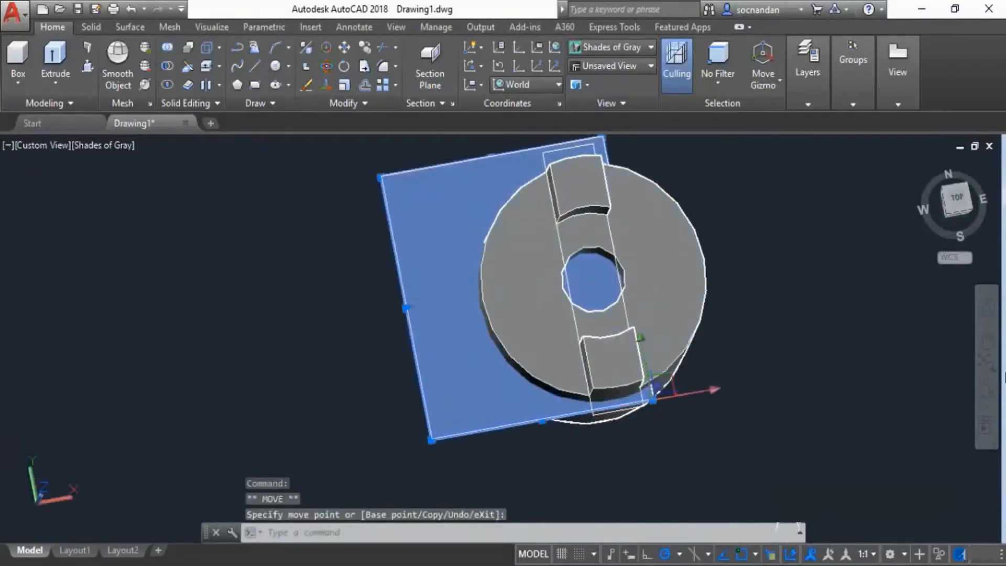
pyautogui.press('Escape')
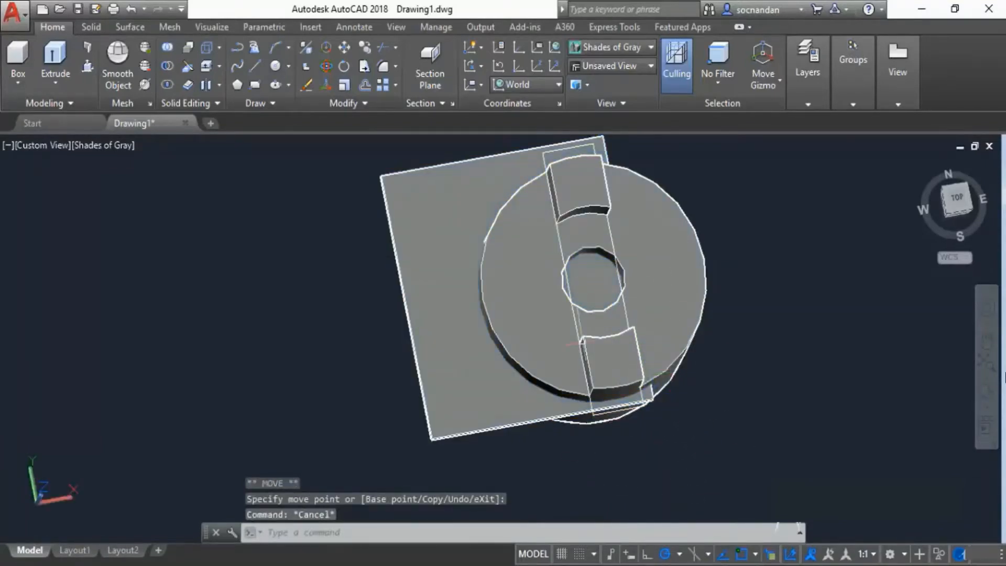
# Step: Subtract the thin plate from the cylinder body to cut a narrow slot into its side
pyautogui.click(171, 65)
pyautogui.click(666, 246)
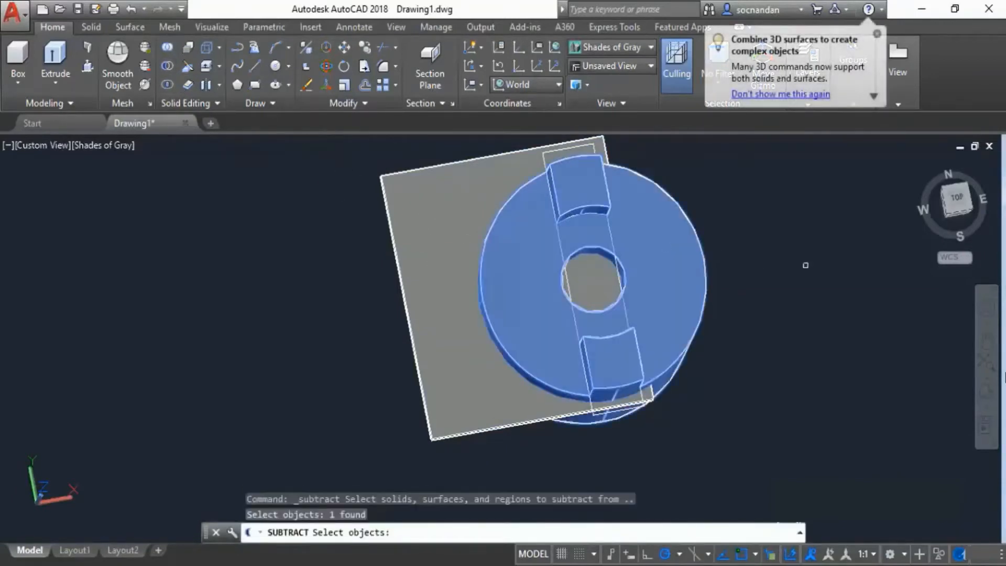
pyautogui.press('Return')
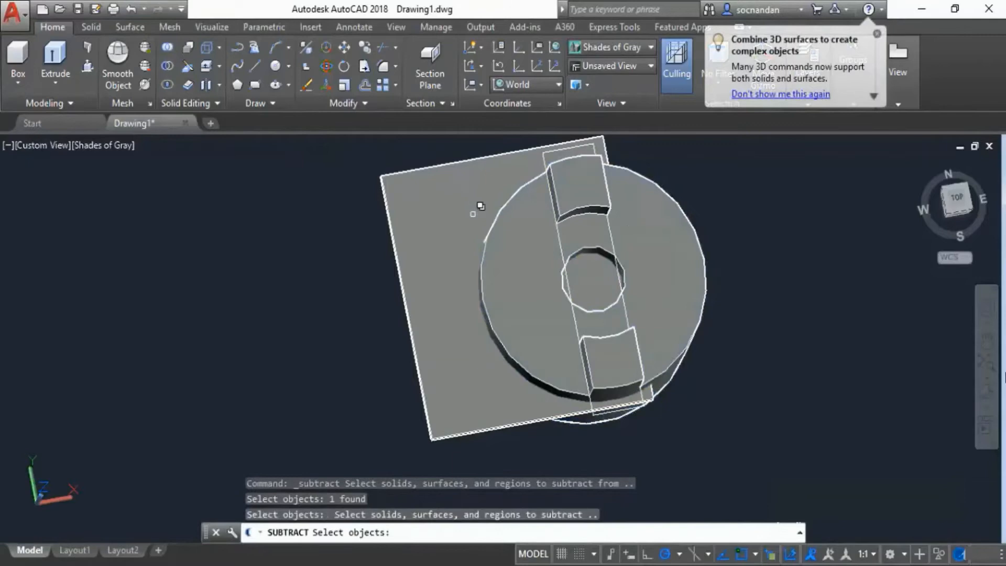
pyautogui.click(419, 213)
pyautogui.press('Return')
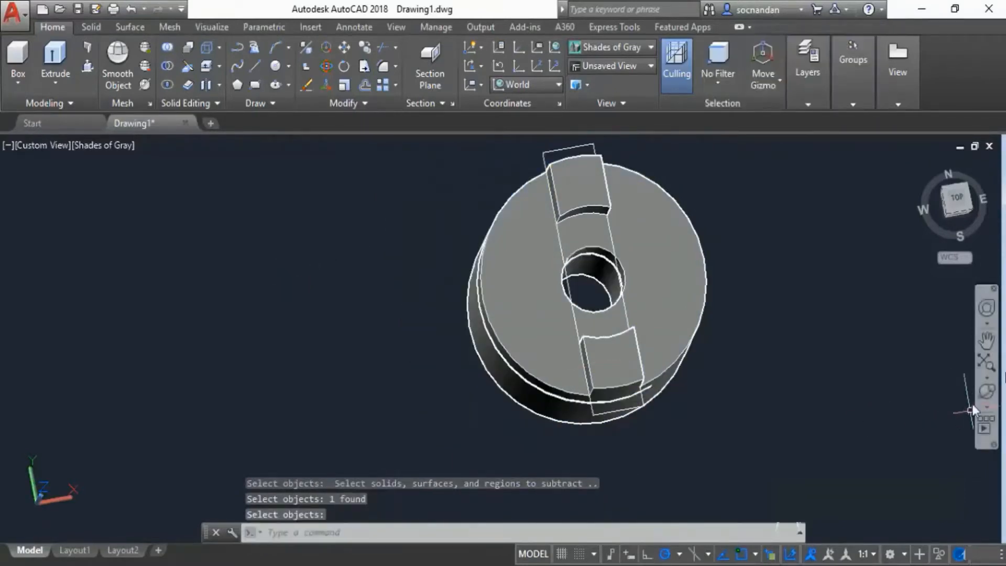
# Step: Orbit around the part to examine the side slot, the central hole and the underside
pyautogui.click(988, 392)
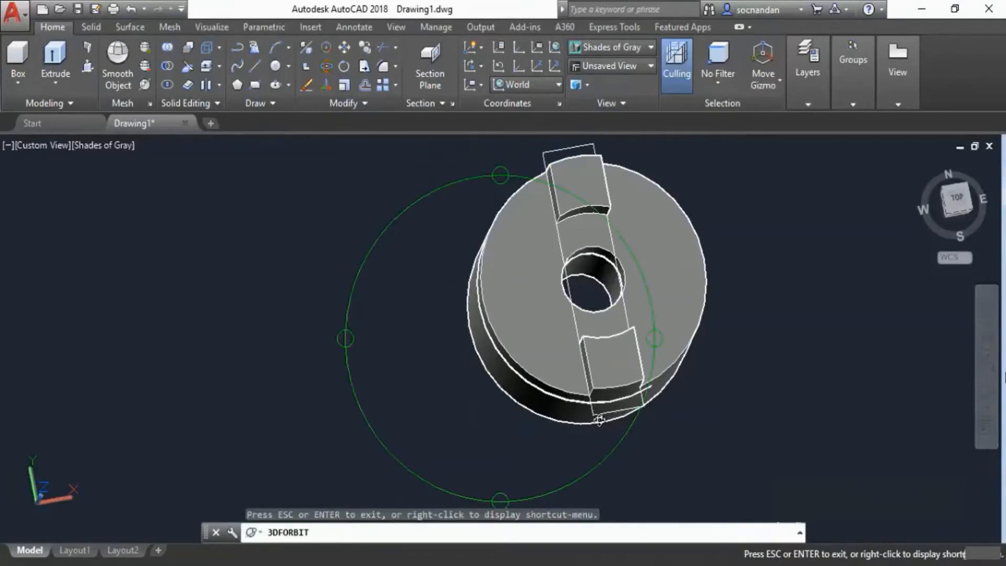
pyautogui.moveTo(599, 420); pyautogui.dragTo(662, 225)
pyautogui.rightClick(753, 189)
pyautogui.click(766, 202)
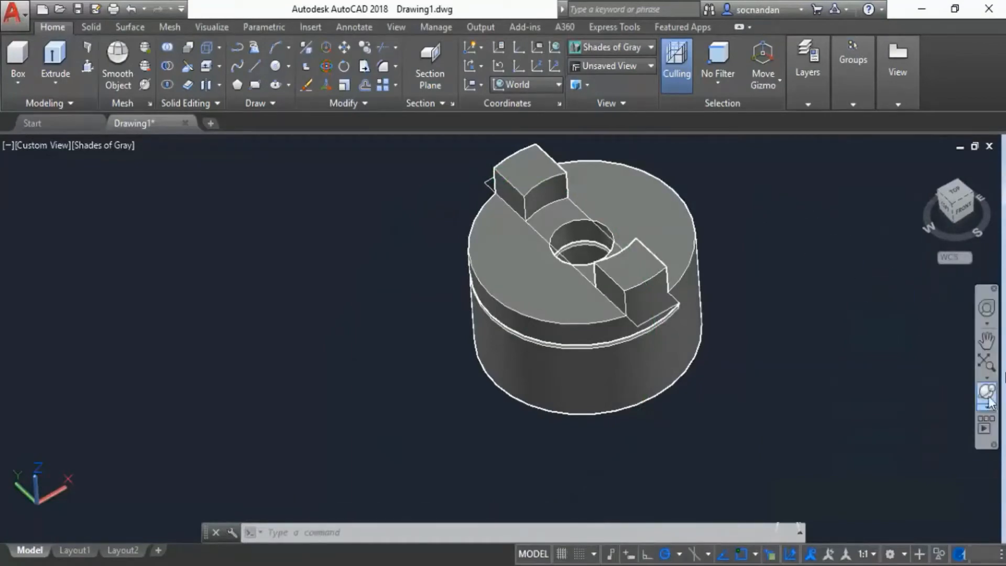
pyautogui.click(987, 392)
pyautogui.moveTo(591, 367); pyautogui.dragTo(563, 238)
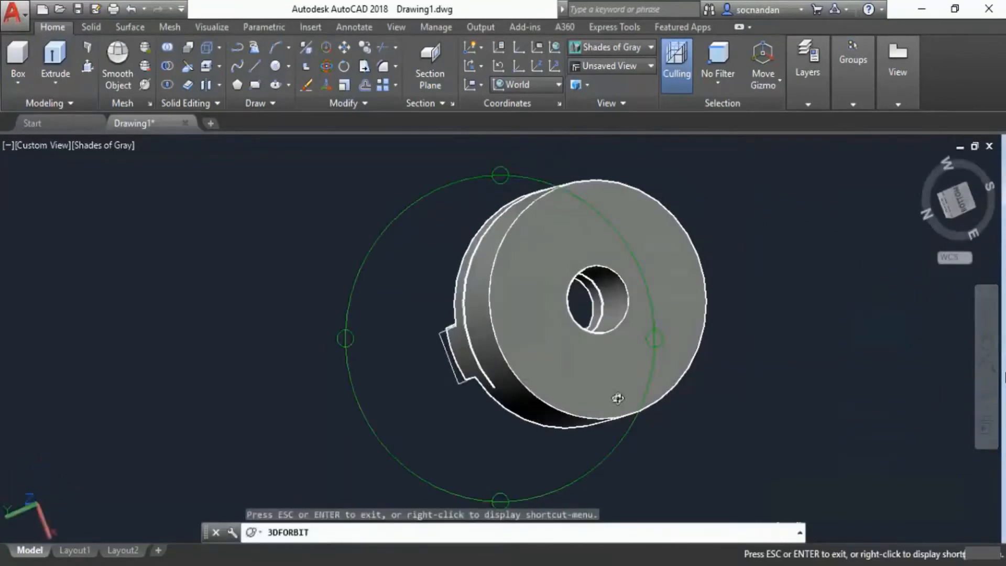
pyautogui.moveTo(618, 398); pyautogui.dragTo(522, 359)
pyautogui.moveTo(628, 423); pyautogui.dragTo(603, 326)
pyautogui.rightClick(751, 199)
pyautogui.click(775, 204)
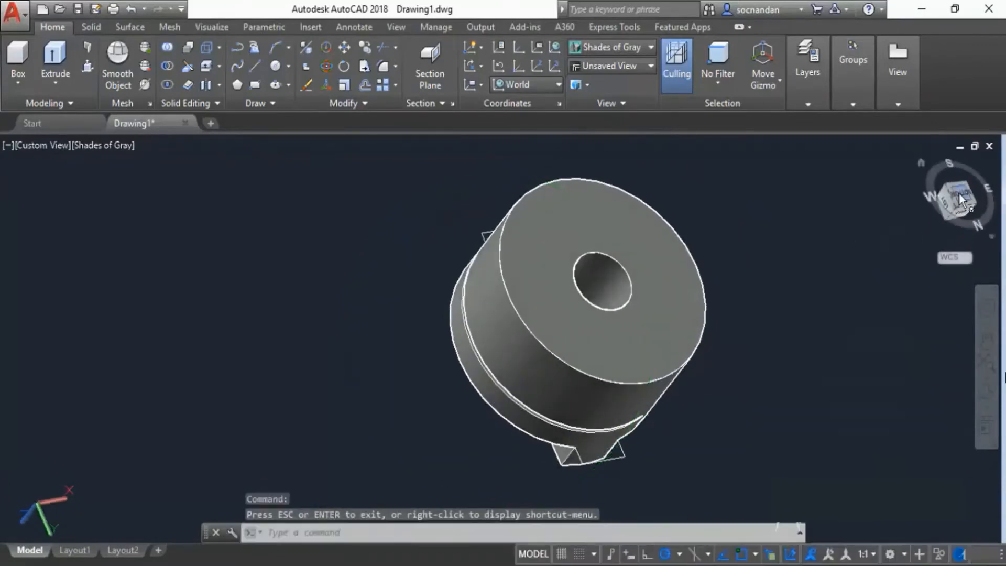
# Step: In the bottom view, draw a rectangle 70 wide and 1.6 high beside the cylinder
pyautogui.click(962, 198)
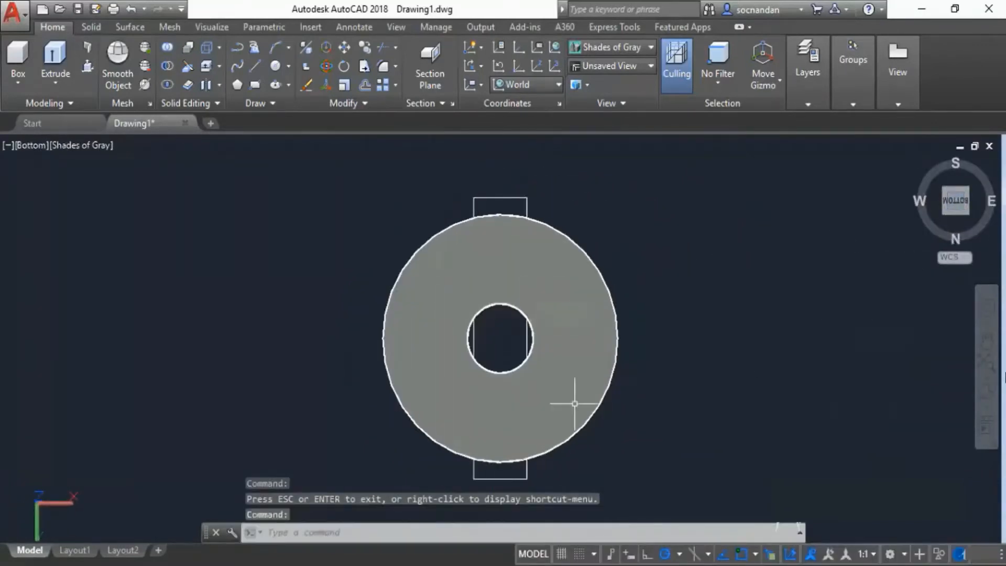
pyautogui.moveTo(525, 347); pyautogui.dragTo(579, 317, button='middle')
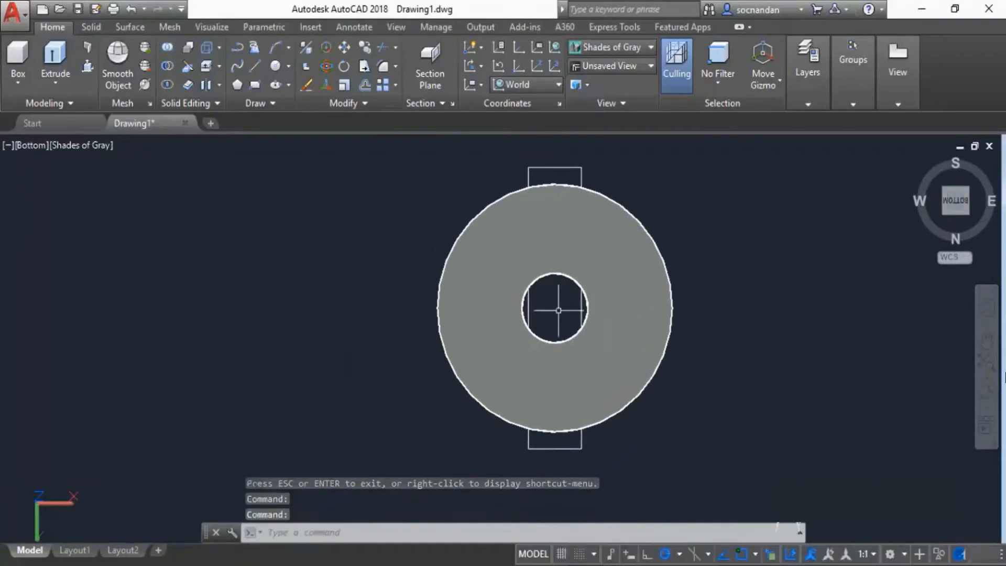
pyautogui.click(254, 85)
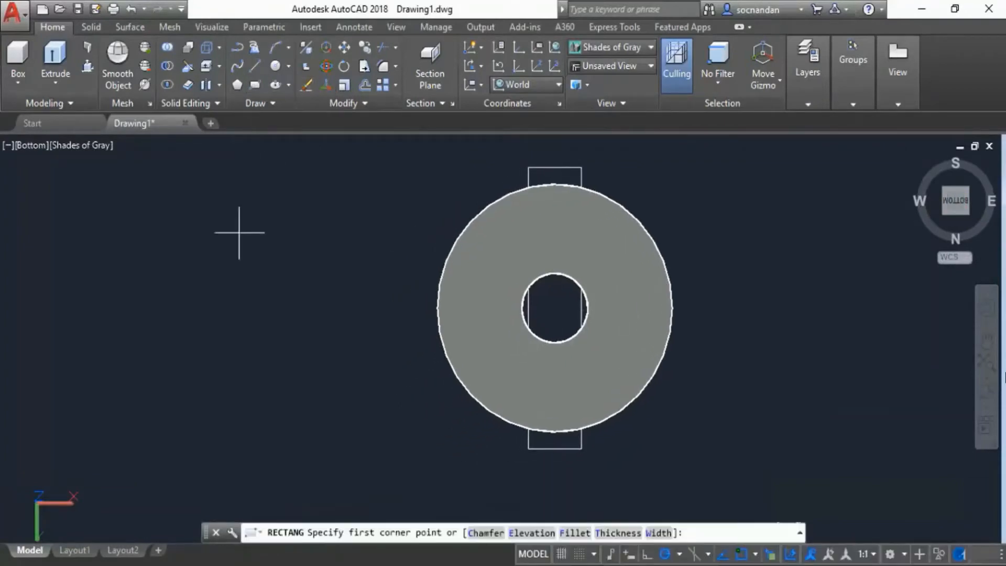
pyautogui.click(179, 336)
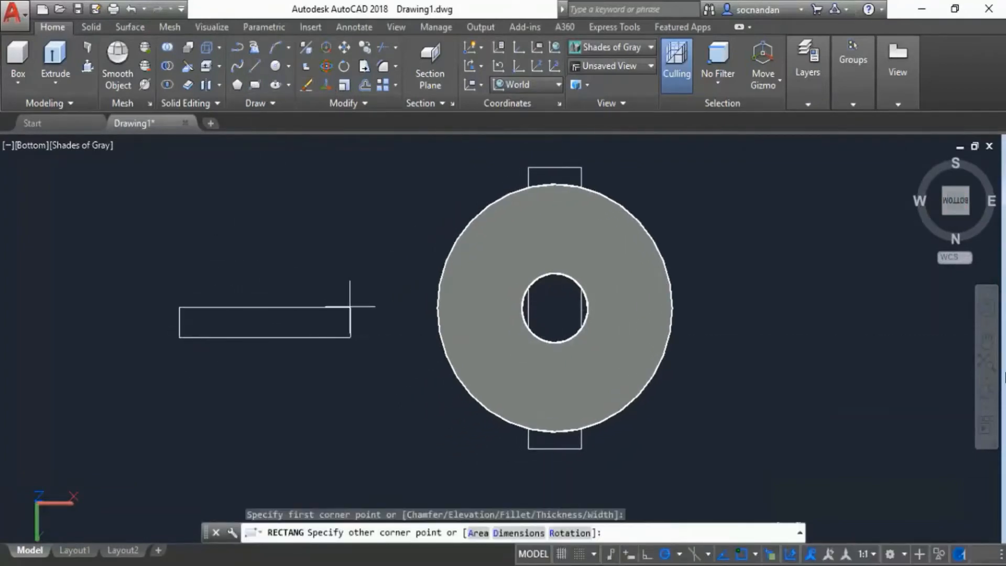
pyautogui.press('F8')
pyautogui.write('@70,1.6')
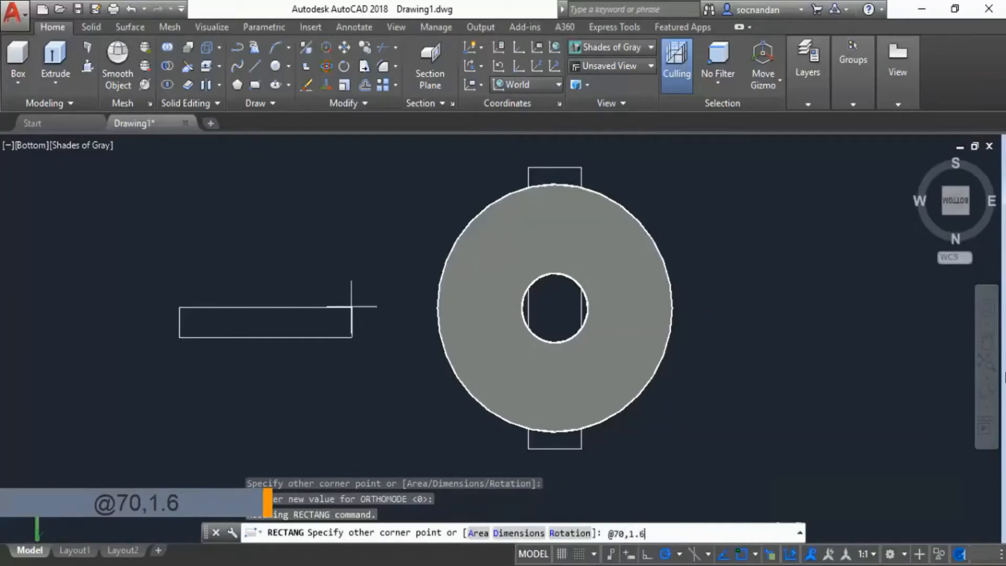
pyautogui.press('Return')
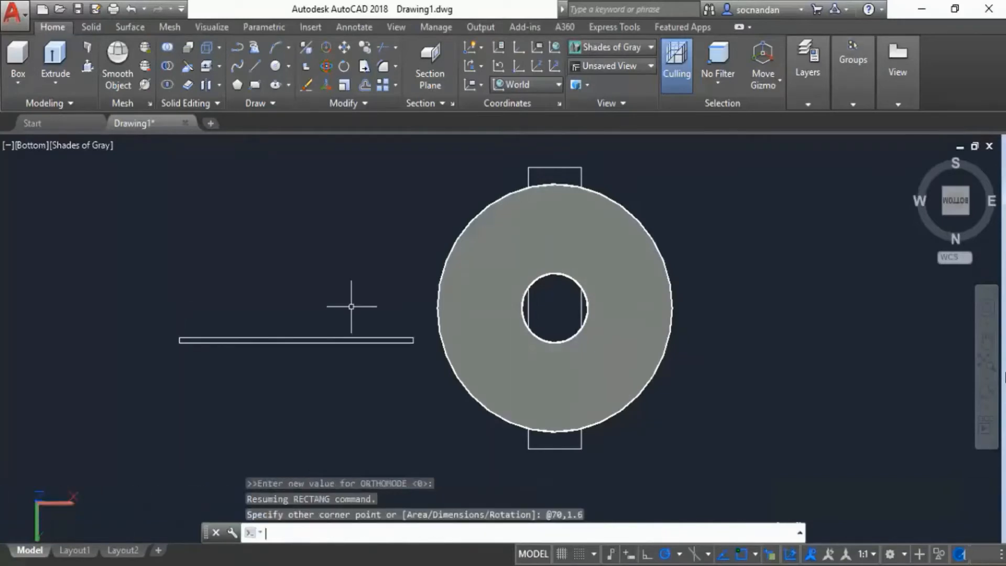
# Step: Move the thin rectangle by the midpoint of its short edge nearest the cylinder to the center of the hole
pyautogui.click(351, 306)
pyautogui.click(354, 381)
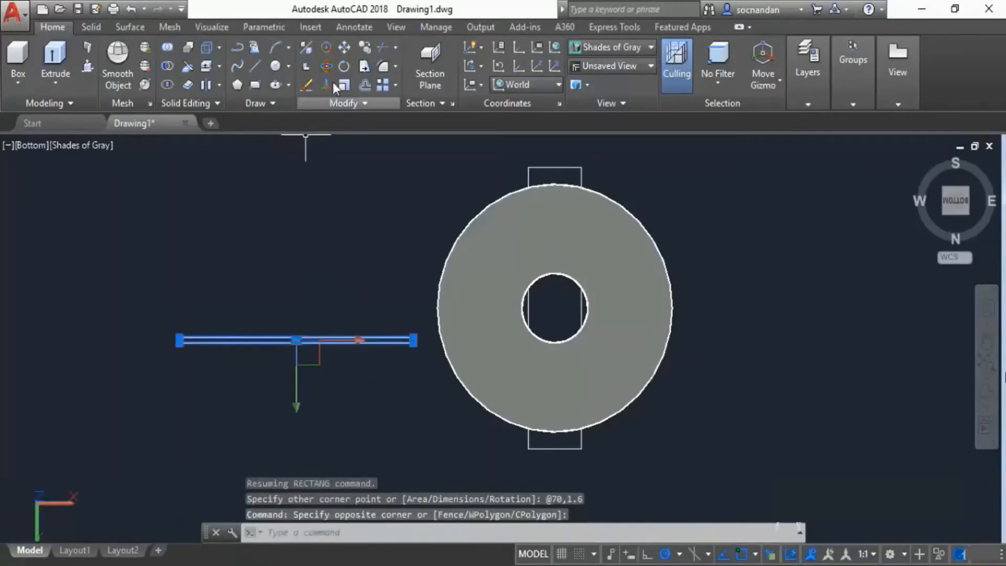
pyautogui.click(343, 47)
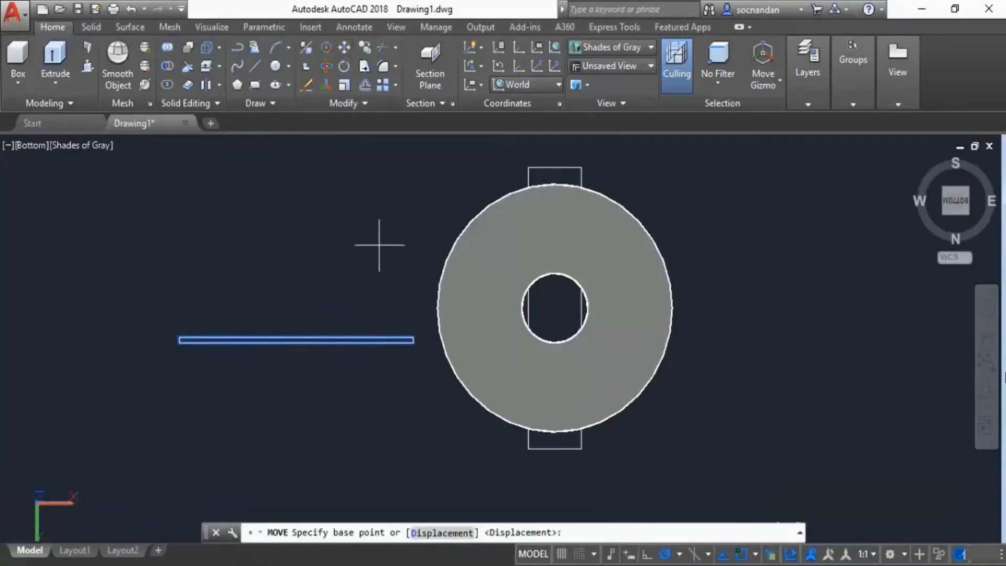
pyautogui.click(414, 340)
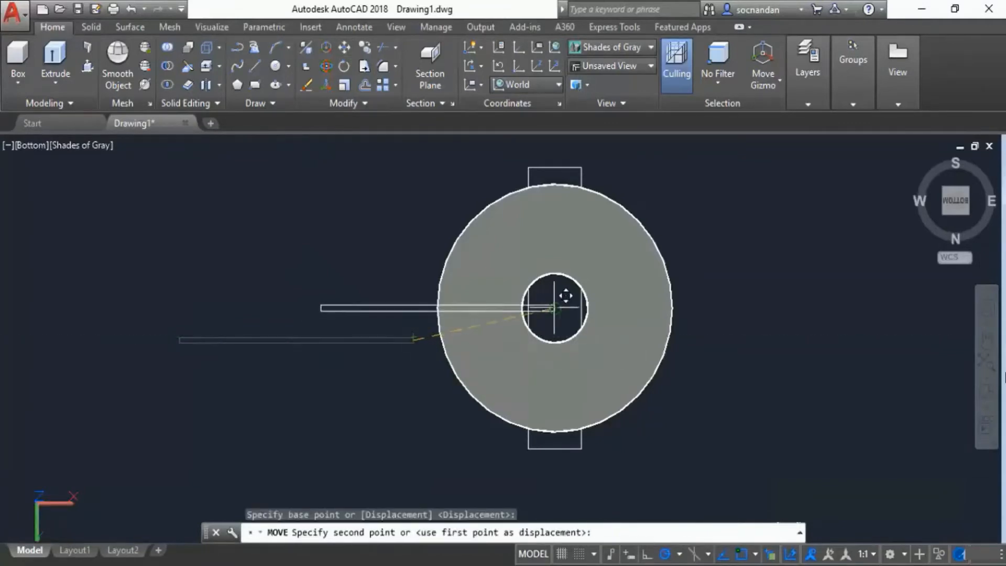
pyautogui.click(555, 308)
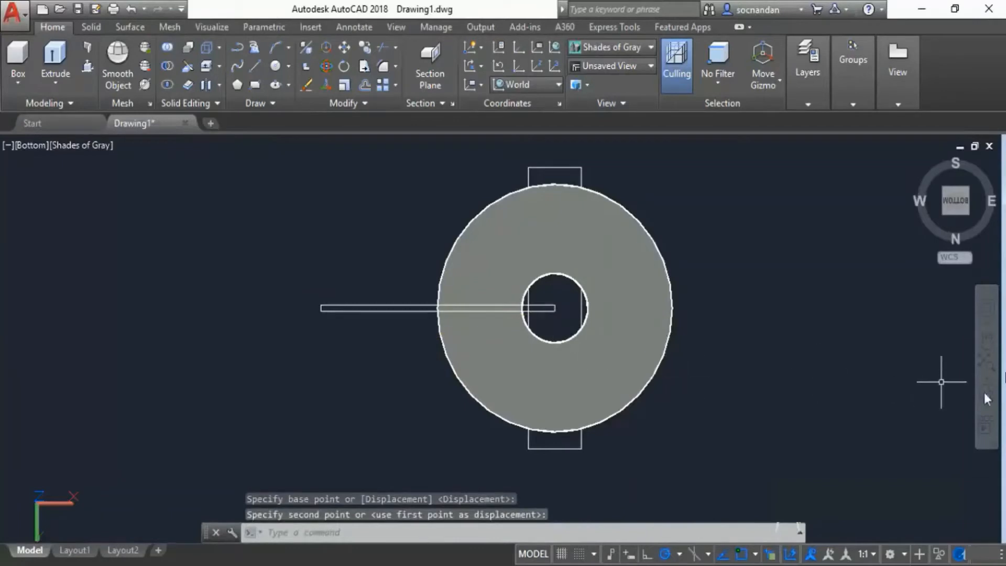
# Step: Presspull the thin strip area between the hole and the cylinder's outer edge down to the side slot to cut a radial slot
pyautogui.click(987, 399)
pyautogui.moveTo(541, 412); pyautogui.dragTo(494, 284)
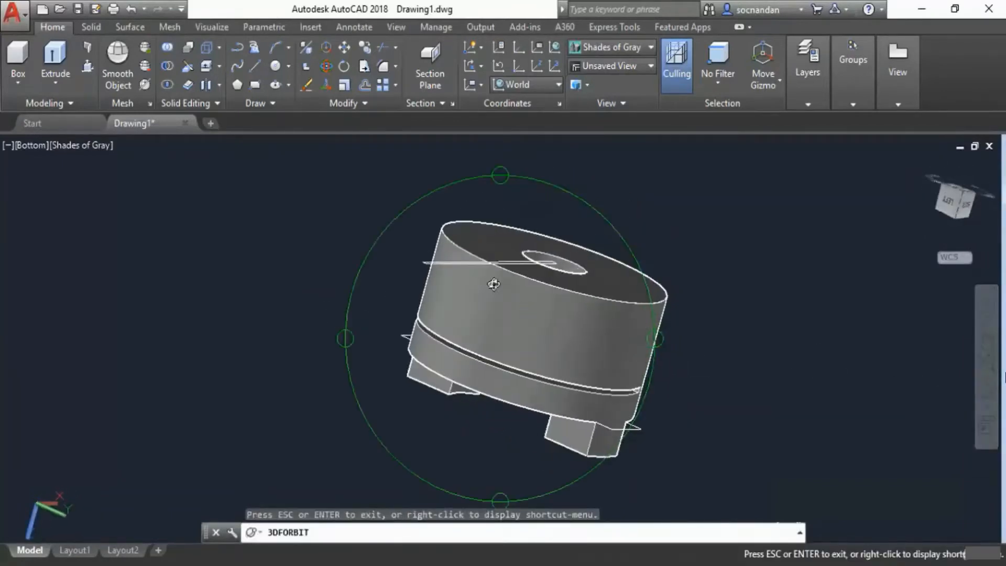
pyautogui.moveTo(481, 318); pyautogui.dragTo(453, 377)
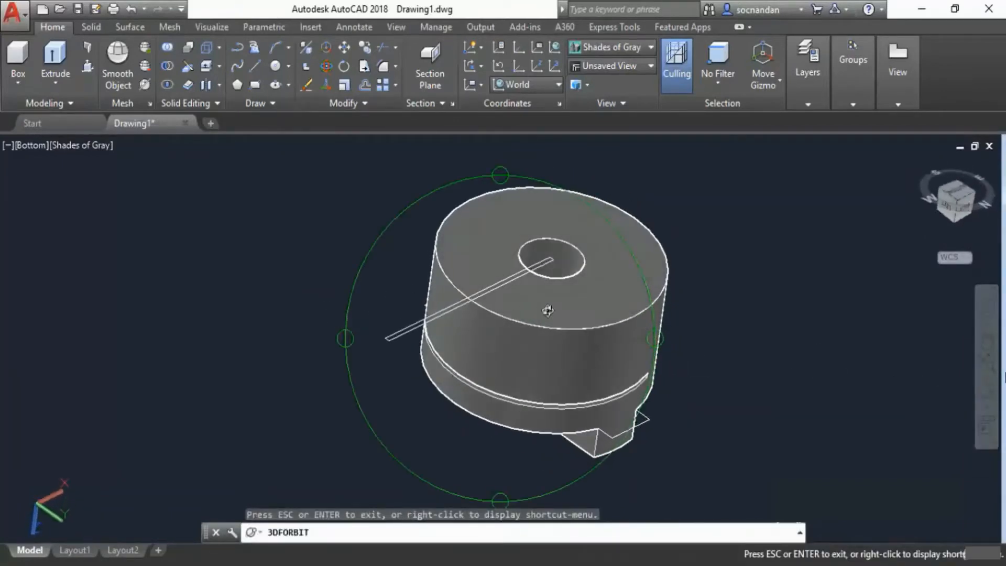
pyautogui.rightClick(778, 194)
pyautogui.click(805, 202)
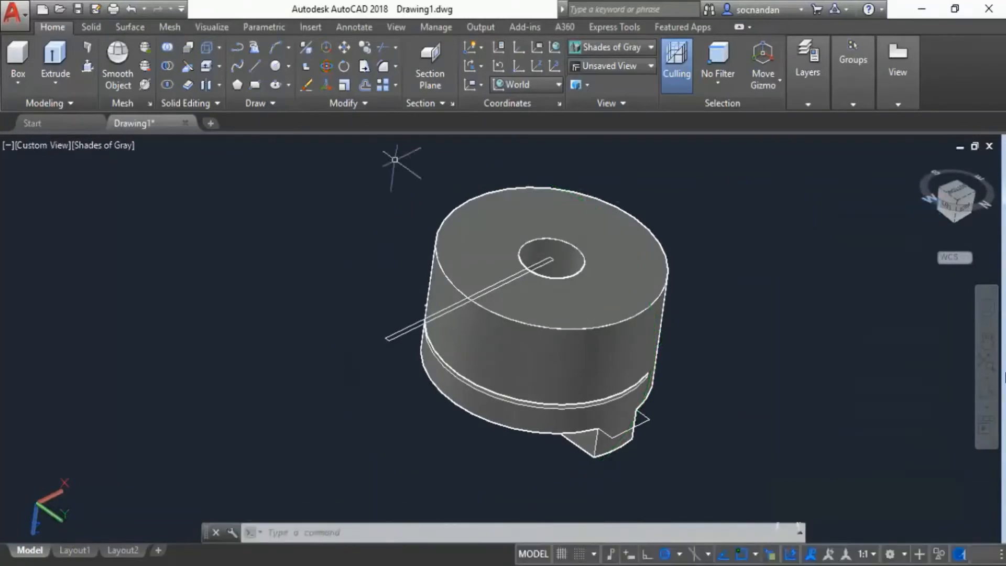
pyautogui.click(88, 67)
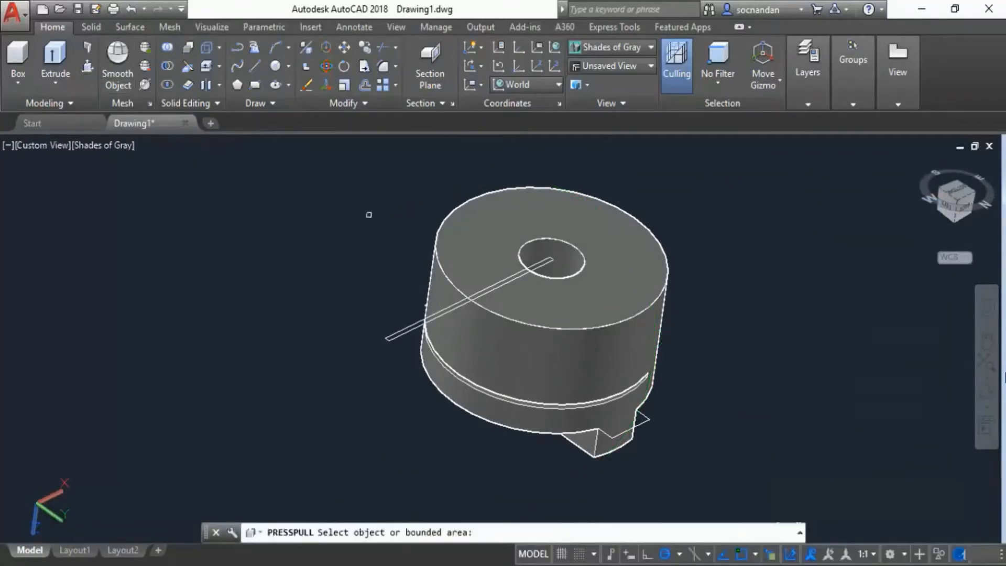
pyautogui.scroll(9, 494, 278)
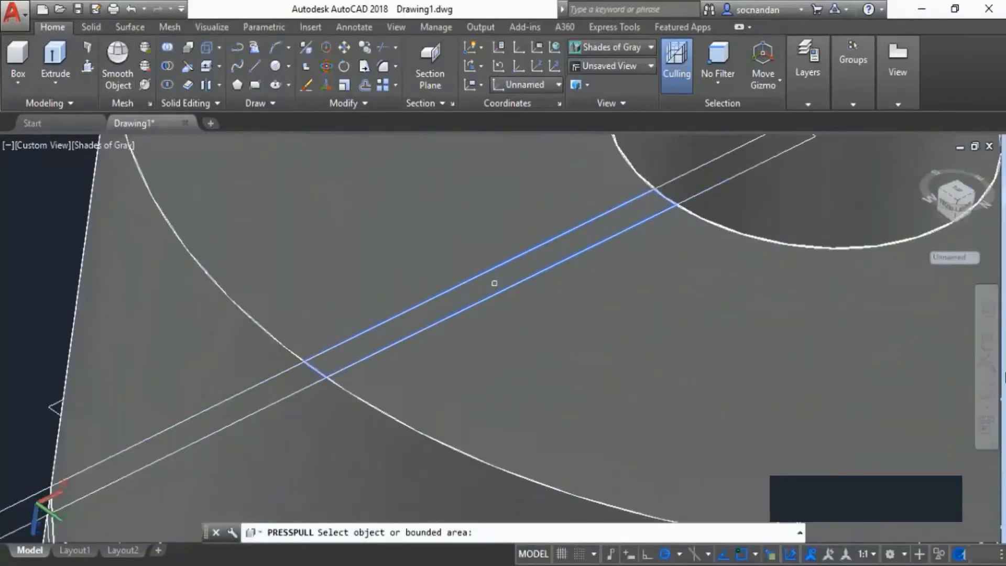
pyautogui.click(494, 277)
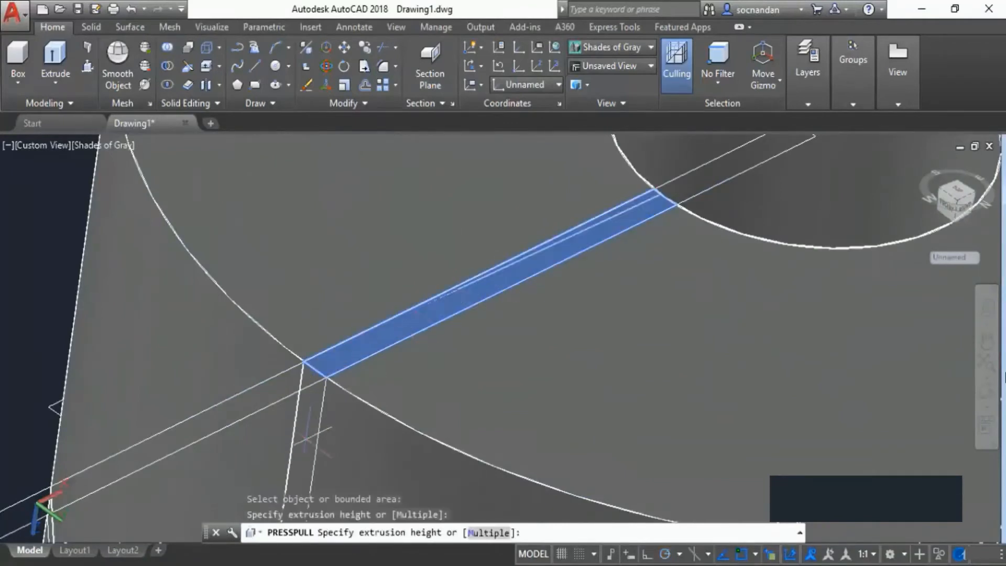
pyautogui.scroll(-8, 454, 347)
pyautogui.keyDown('shift'); pyautogui.moveTo(454, 347); pyautogui.dragTo(518, 295, button='middle'); pyautogui.keyUp('shift')
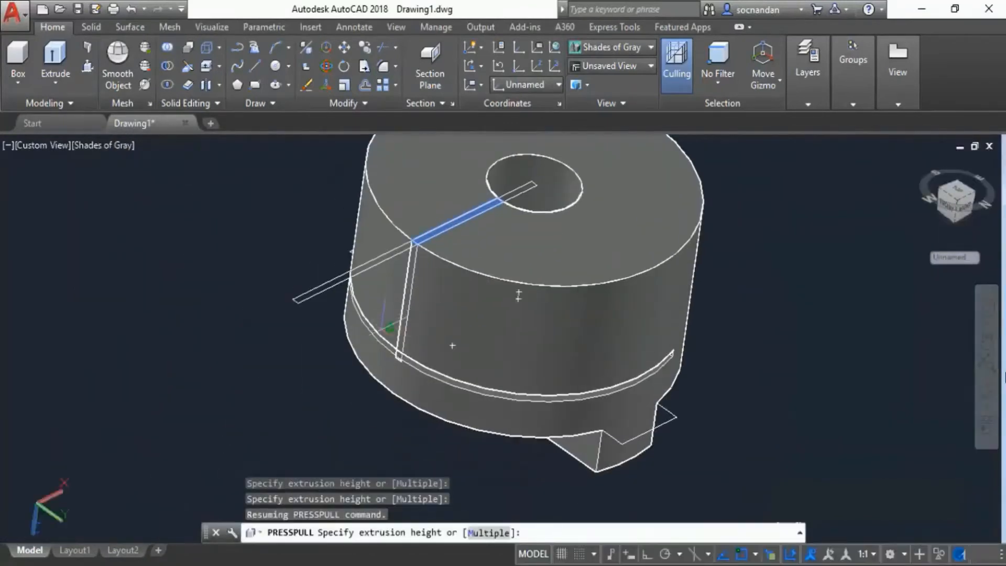
pyautogui.scroll(8, 419, 330)
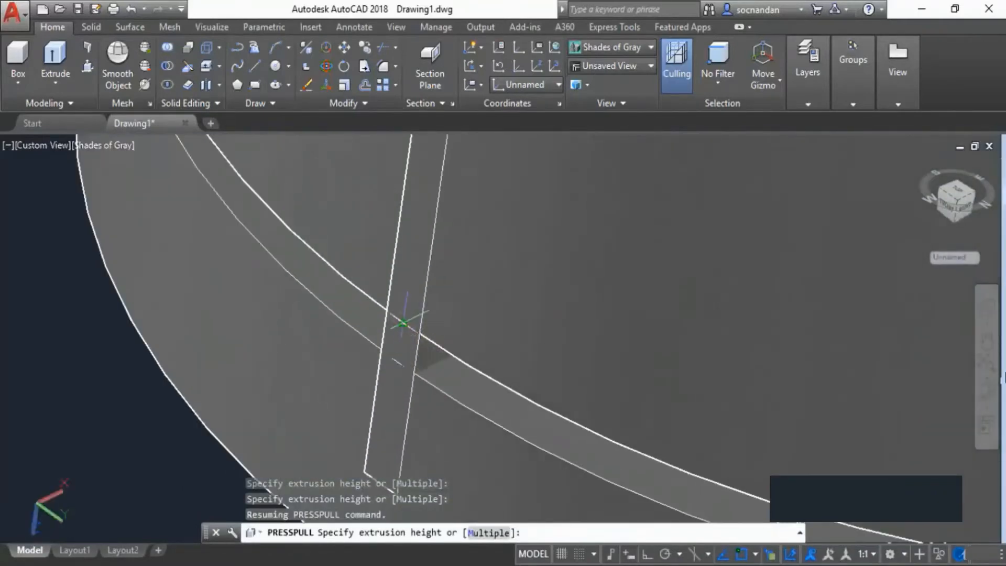
pyautogui.click(402, 323)
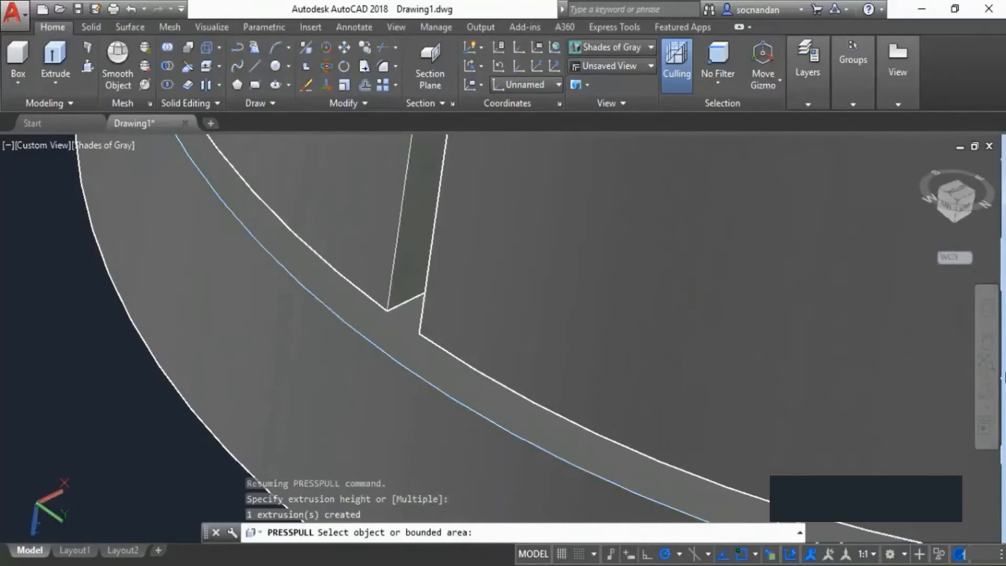
pyautogui.press('Return')
# Step: Erase the thin rectangle left over on the cylinder's bottom face
pyautogui.scroll(-8, 404, 283)
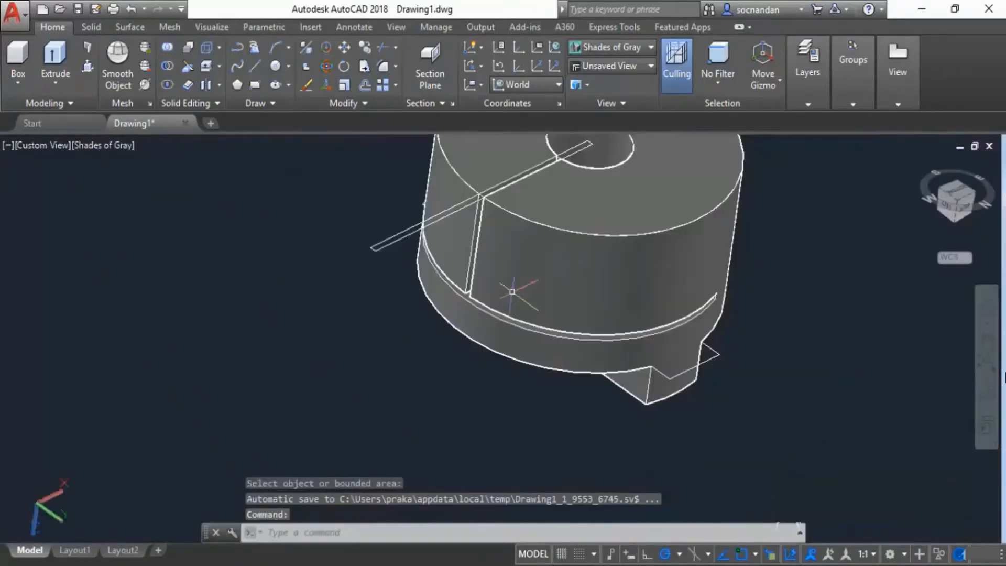
pyautogui.moveTo(493, 227); pyautogui.dragTo(467, 294, button='middle')
pyautogui.click(367, 305)
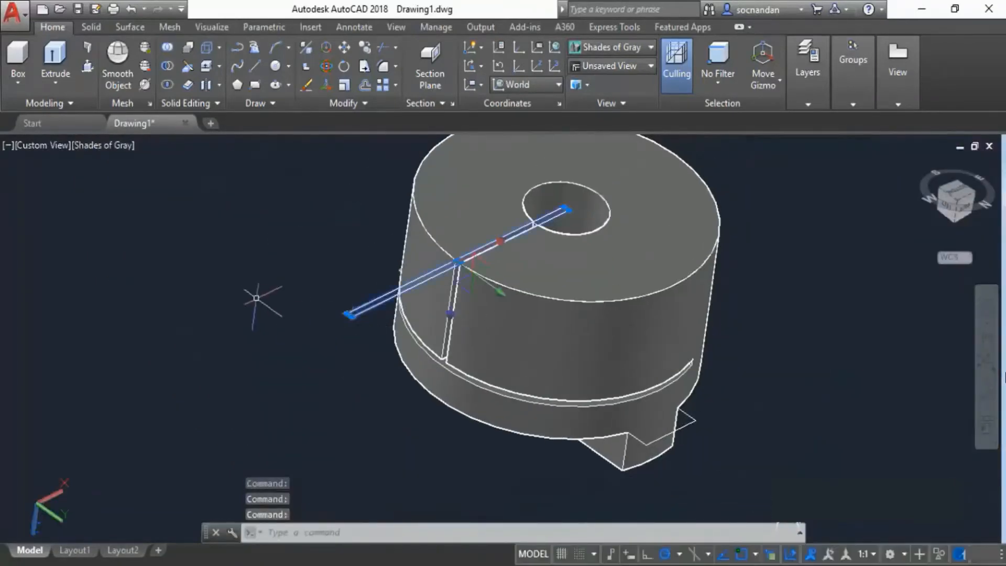
pyautogui.rightClick(257, 303)
pyautogui.click(290, 282)
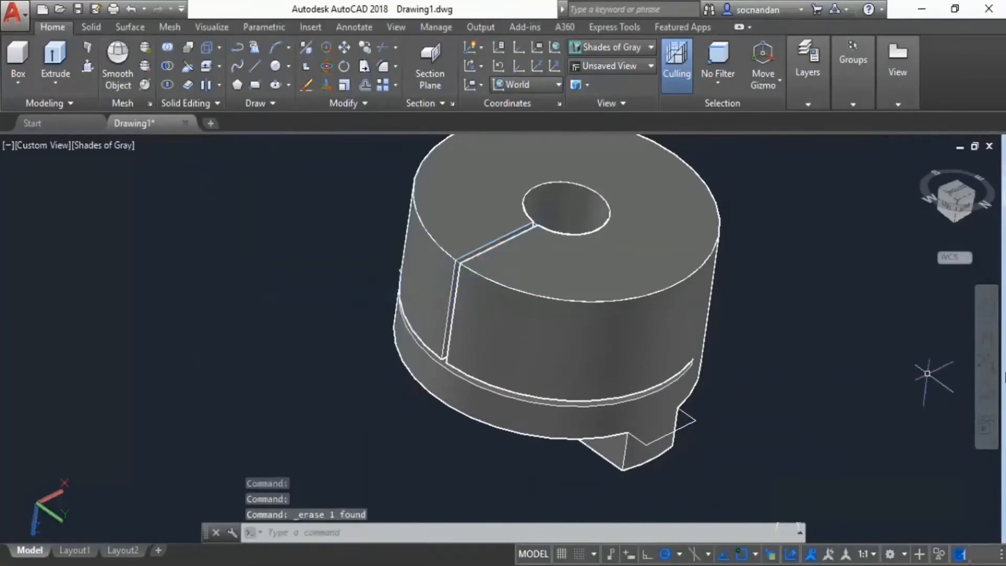
# Step: Switch to the back view and align the UCS with the current view
pyautogui.click(987, 391)
pyautogui.moveTo(557, 281); pyautogui.dragTo(510, 305)
pyautogui.press('Escape')
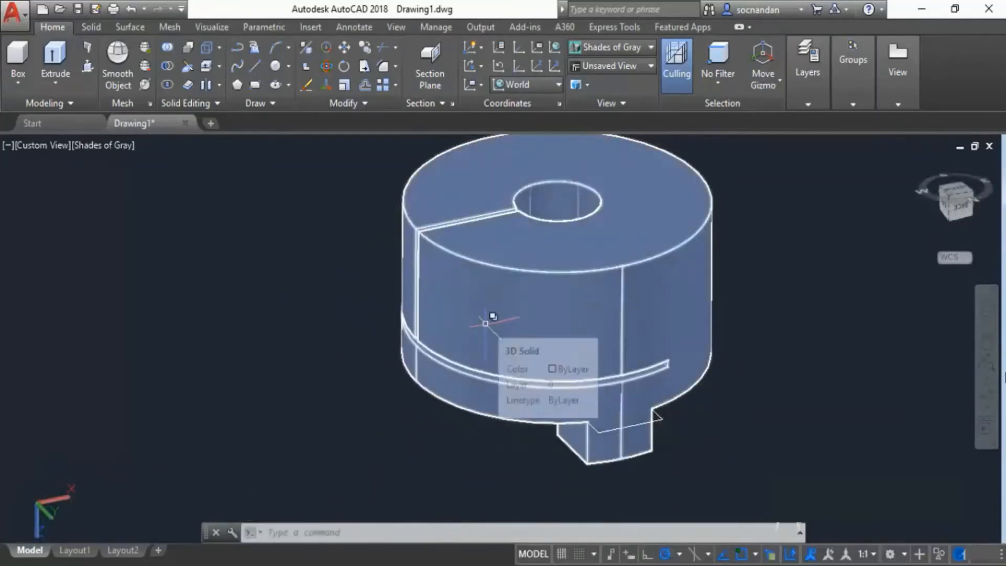
pyautogui.click(962, 211)
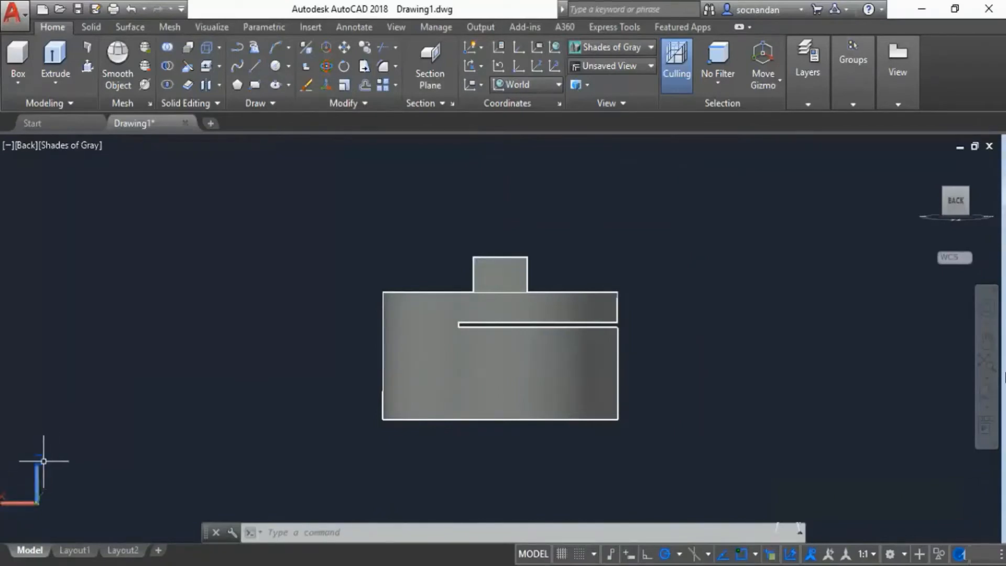
pyautogui.click(480, 85)
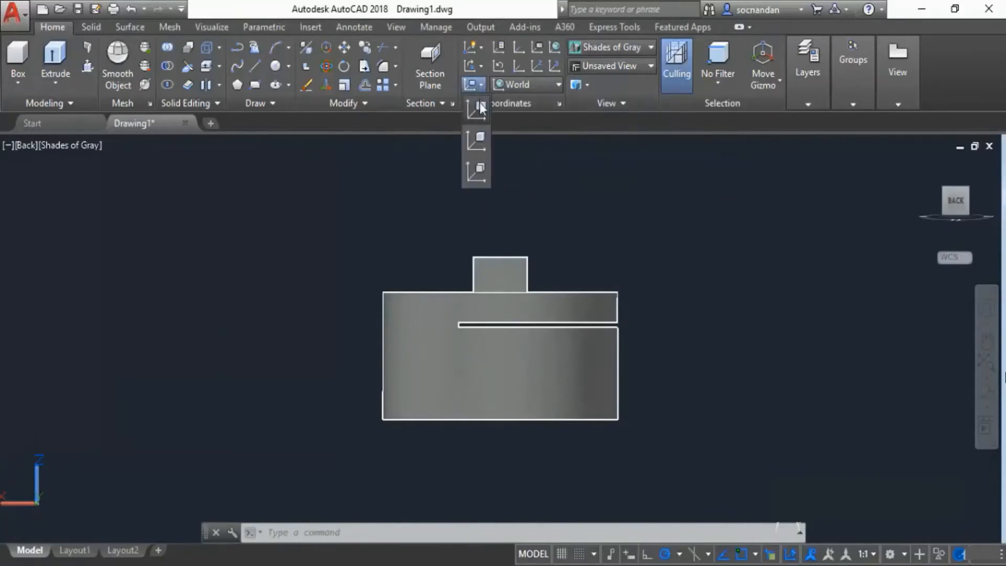
pyautogui.click(479, 108)
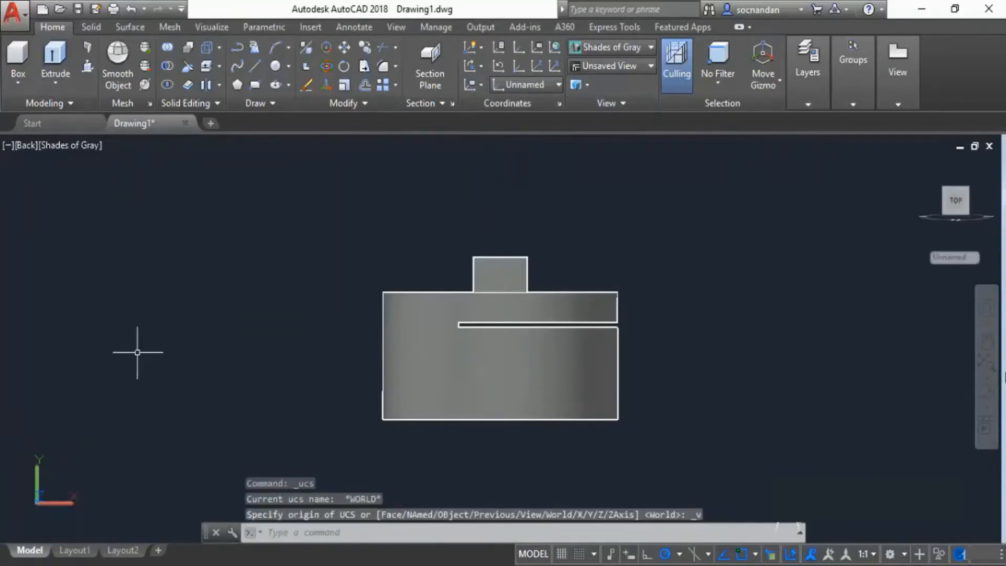
# Step: Draw a circle of radius 4 over the cylinder's side, below the side slot and near the slot's open end
pyautogui.click(276, 66)
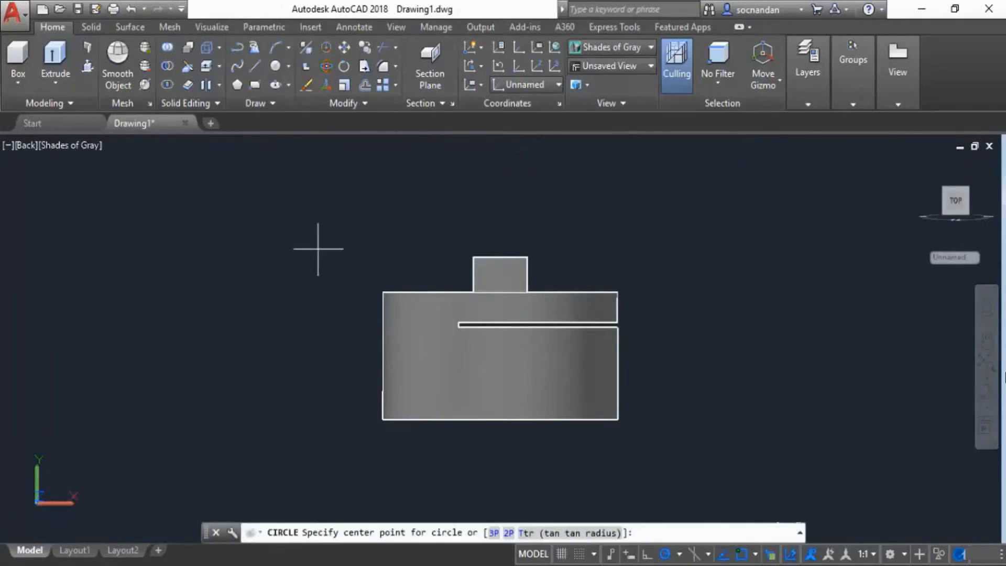
pyautogui.click(584, 373)
pyautogui.write('4')
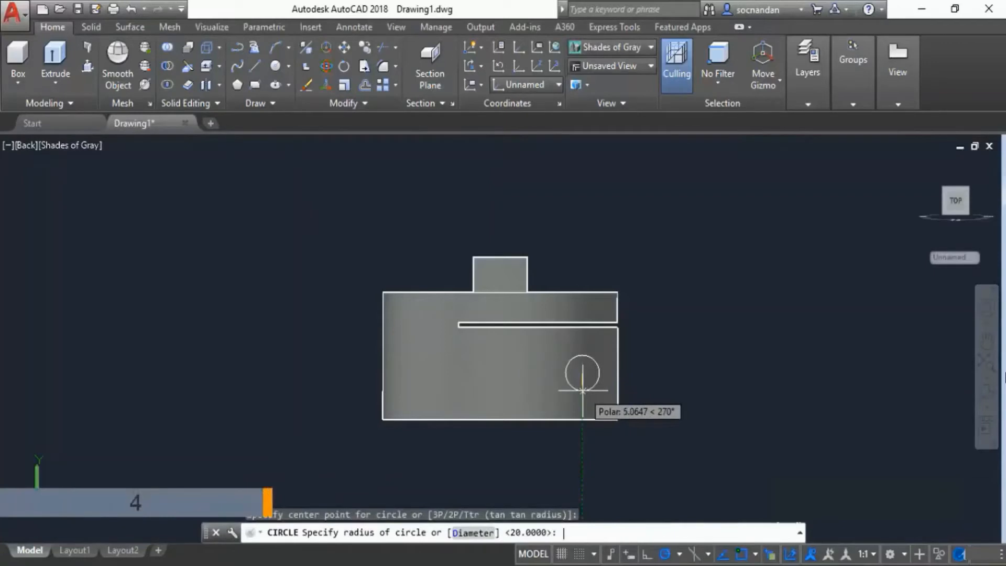
pyautogui.press('Return')
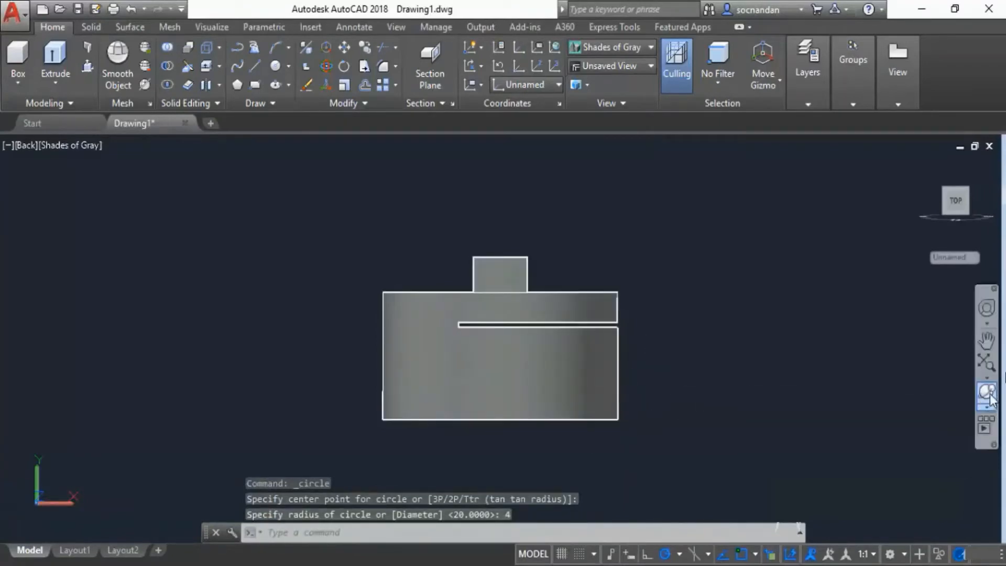
# Step: Move the radius 4 circle along its axis to just outside the cylinder's side
pyautogui.click(988, 395)
pyautogui.moveTo(511, 422); pyautogui.dragTo(620, 468)
pyautogui.rightClick(692, 293)
pyautogui.click(716, 276)
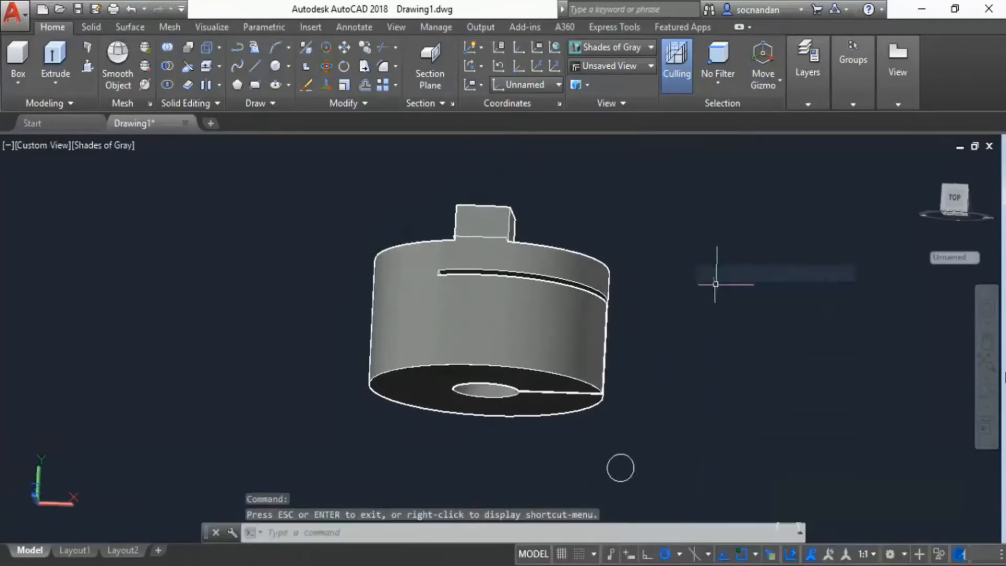
pyautogui.click(983, 391)
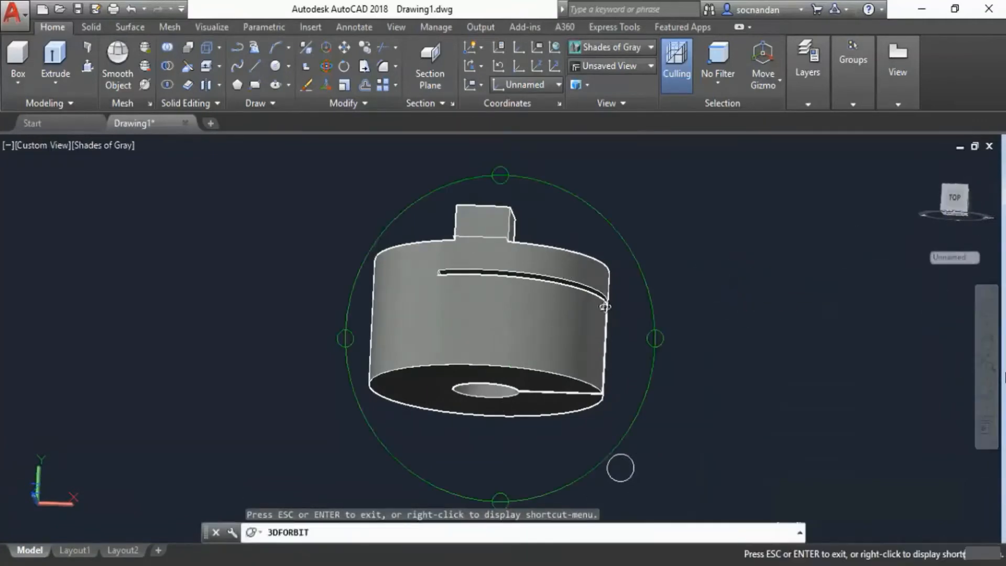
pyautogui.moveTo(621, 468); pyautogui.dragTo(875, 393)
pyautogui.rightClick(680, 206)
pyautogui.click(707, 208)
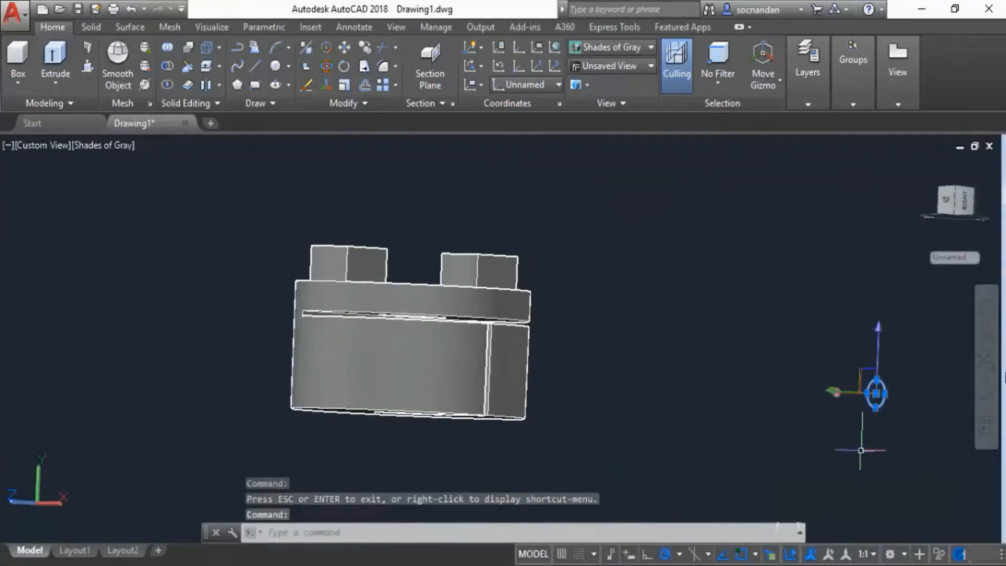
pyautogui.click(831, 393)
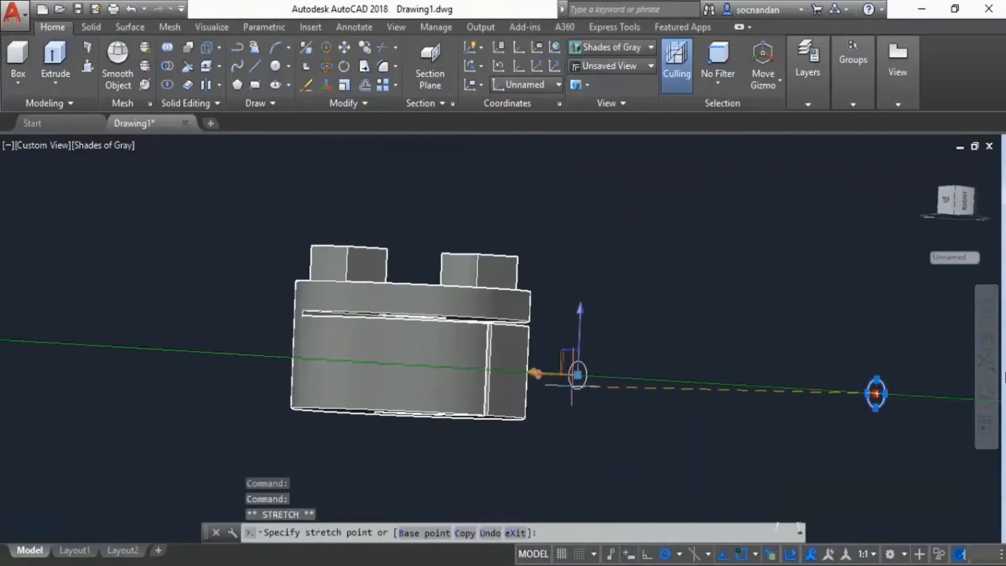
pyautogui.click(562, 373)
pyautogui.press('Escape')
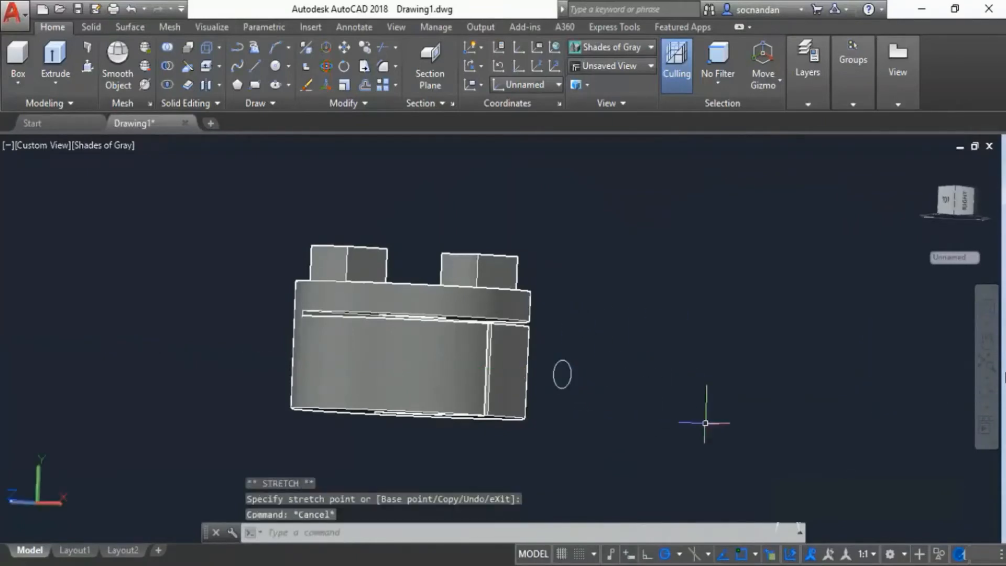
# Step: Extrude the circle into a solid rod that passes through the cylinder and out beyond its far side
pyautogui.click(988, 390)
pyautogui.moveTo(604, 381); pyautogui.dragTo(488, 313)
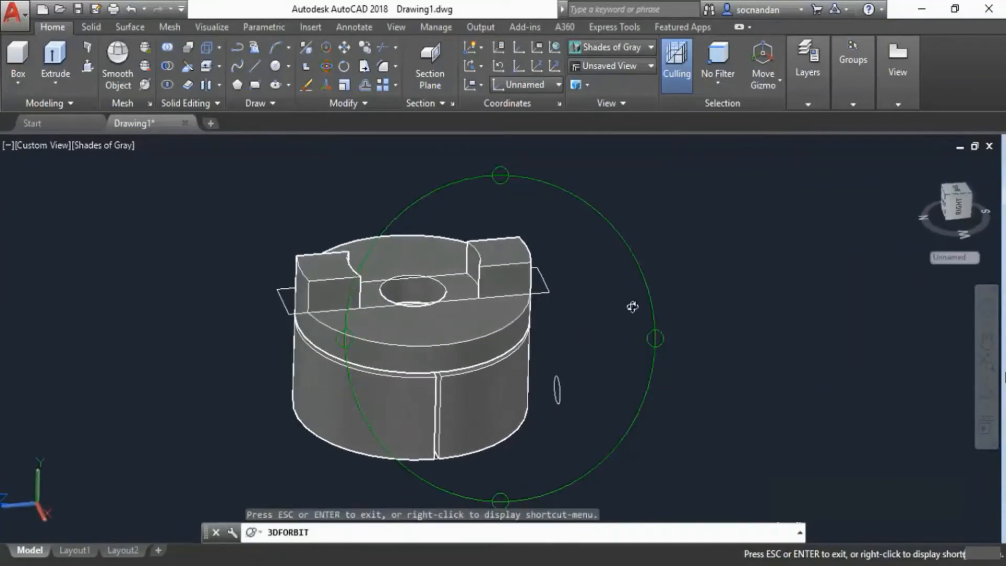
pyautogui.press('Escape')
pyautogui.click(55, 57)
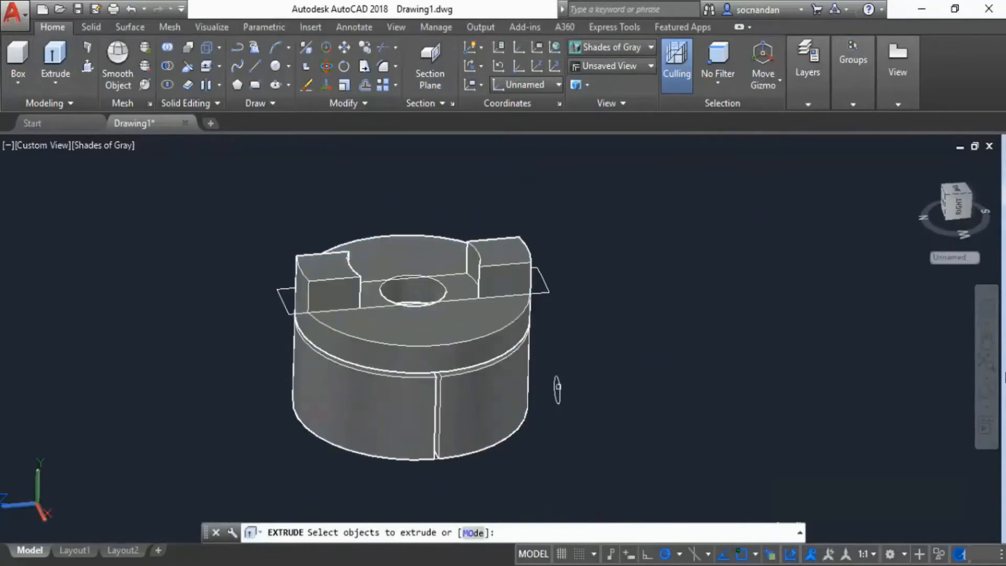
pyautogui.click(557, 390)
pyautogui.rightClick(569, 356)
pyautogui.click(602, 371)
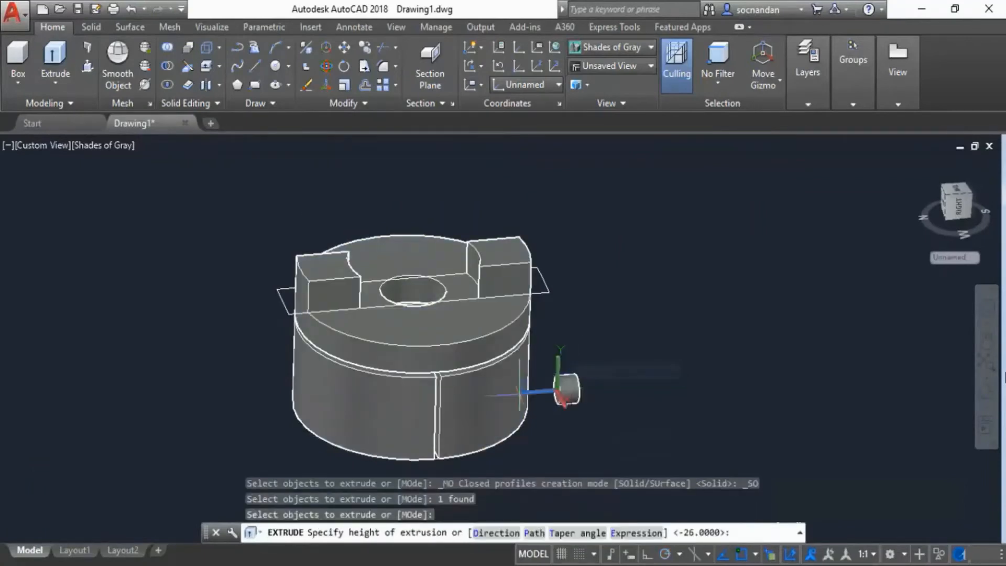
pyautogui.click(177, 424)
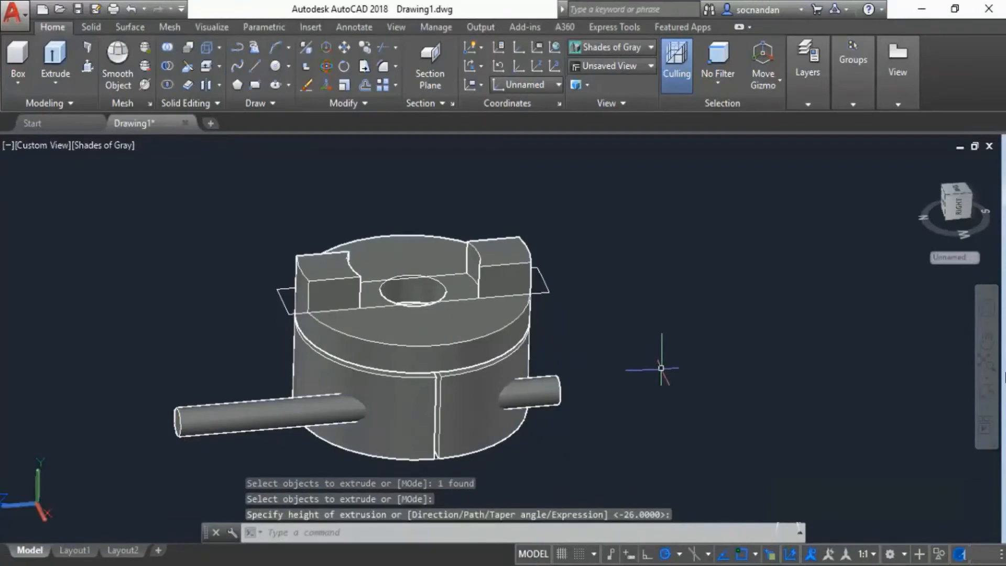
# Step: Subtract the rod from the cylinder body to cut a cross hole through the radial slot
pyautogui.click(167, 65)
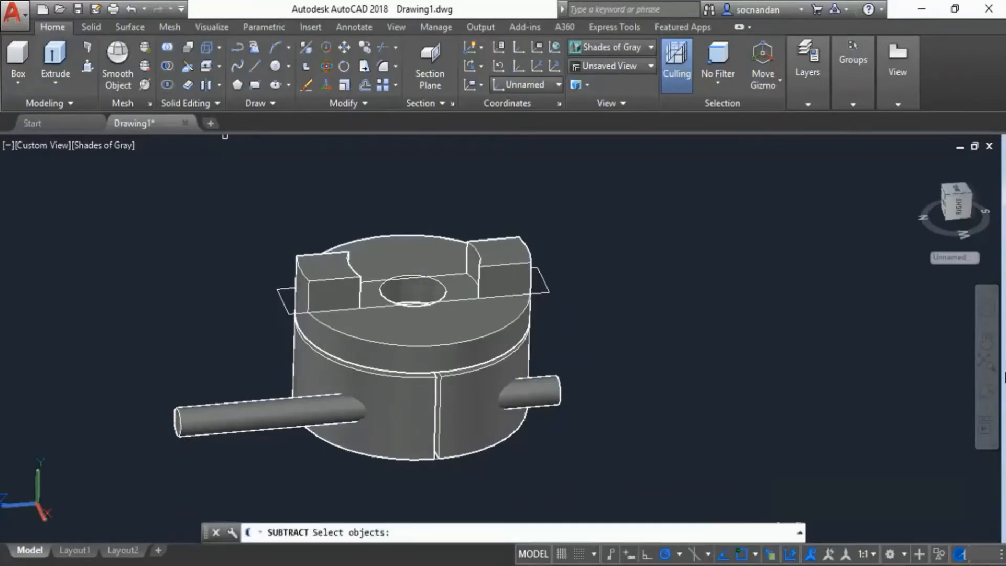
pyautogui.click(436, 325)
pyautogui.press('Return')
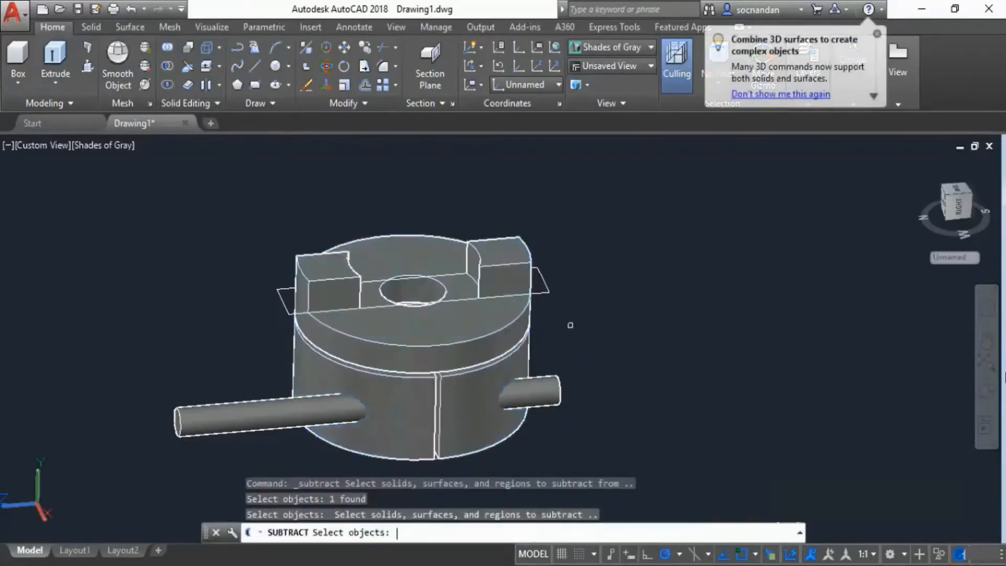
pyautogui.click(205, 417)
pyautogui.press('Return')
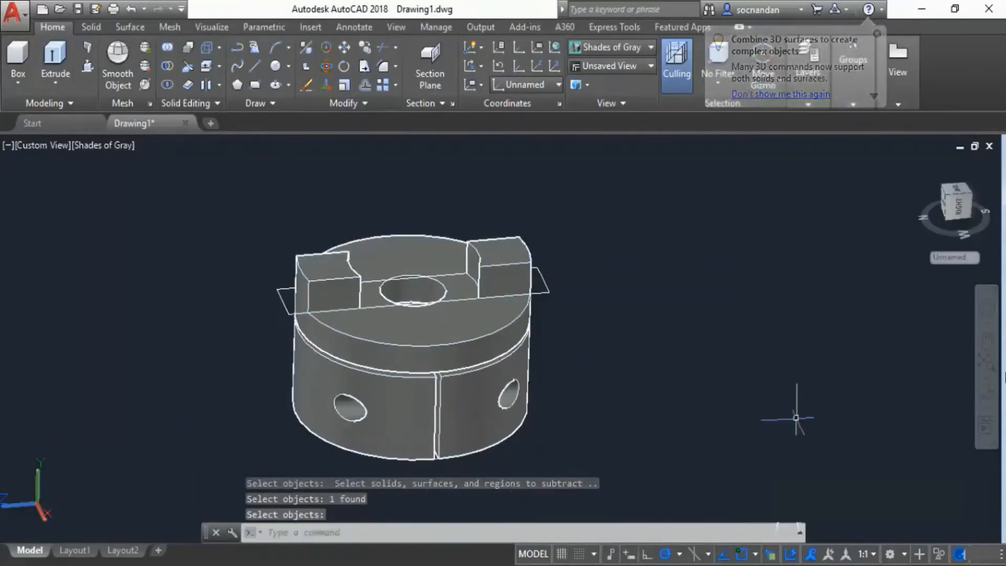
# Step: Erase the leftover rectangle outline running across the top face between the two raised strips
pyautogui.moveTo(471, 320); pyautogui.dragTo(506, 379)
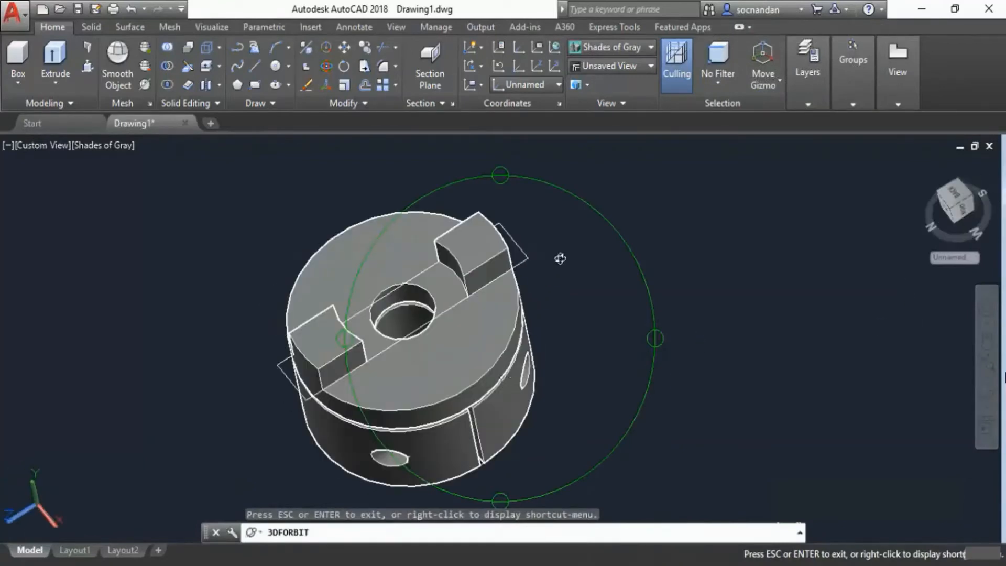
pyautogui.press('Escape')
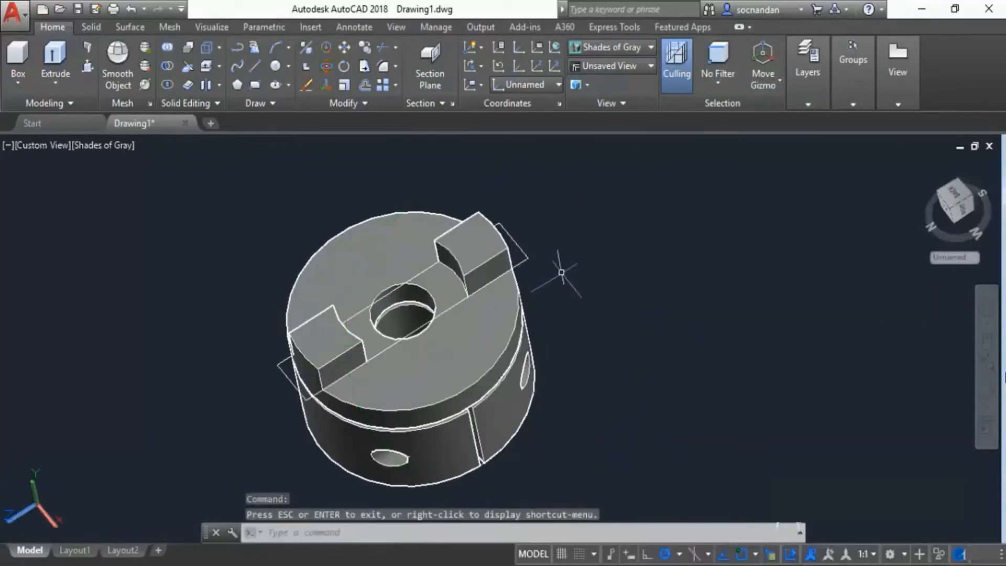
pyautogui.click(518, 249)
pyautogui.rightClick(564, 261)
pyautogui.click(598, 281)
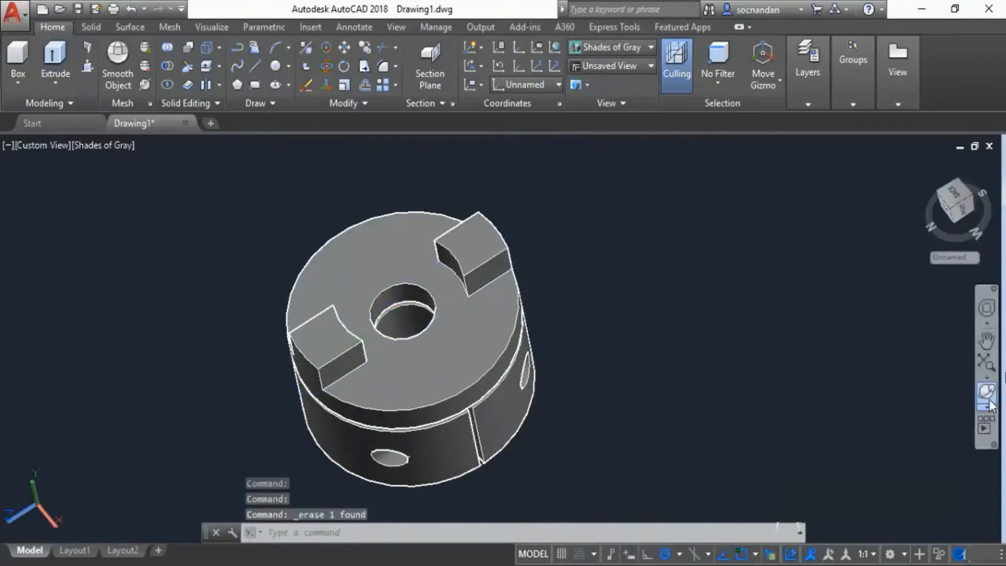
pyautogui.click(987, 398)
pyautogui.moveTo(560, 382); pyautogui.dragTo(465, 321)
pyautogui.press('Escape')
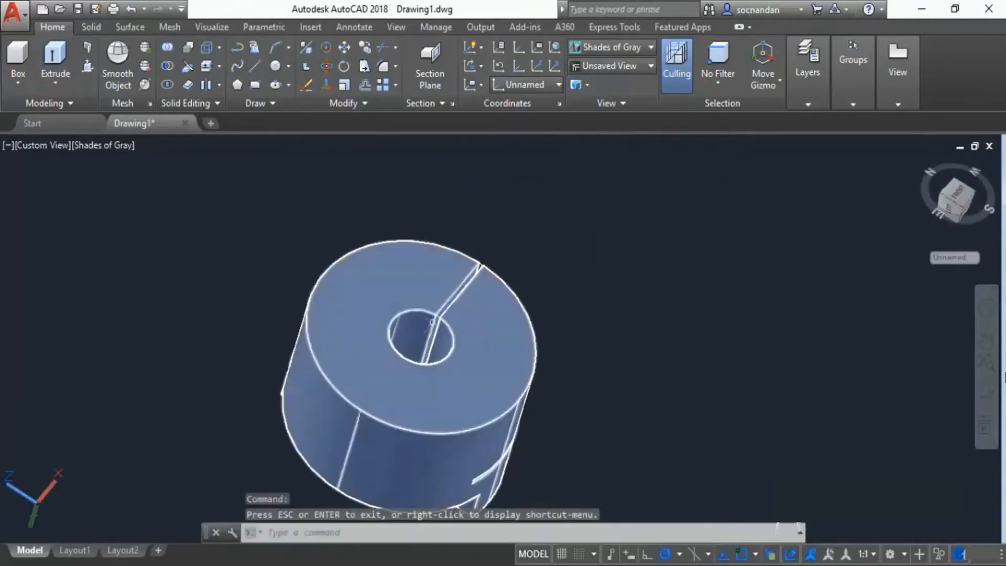
# Step: Erase the leftover circle around the rim of the central hole on the slotted end face
pyautogui.scroll(8, 464, 311)
pyautogui.click(465, 311)
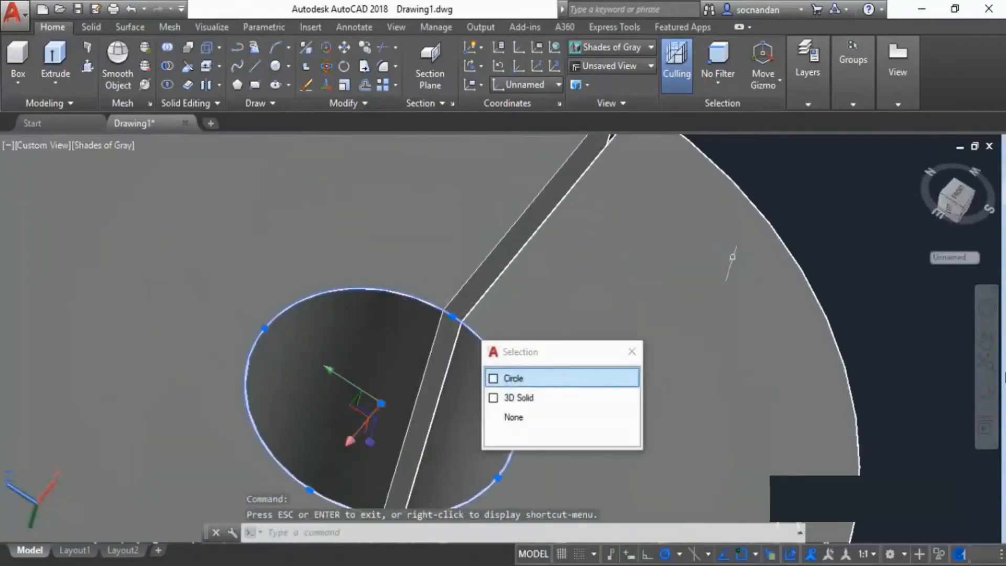
pyautogui.rightClick(786, 179)
pyautogui.click(834, 274)
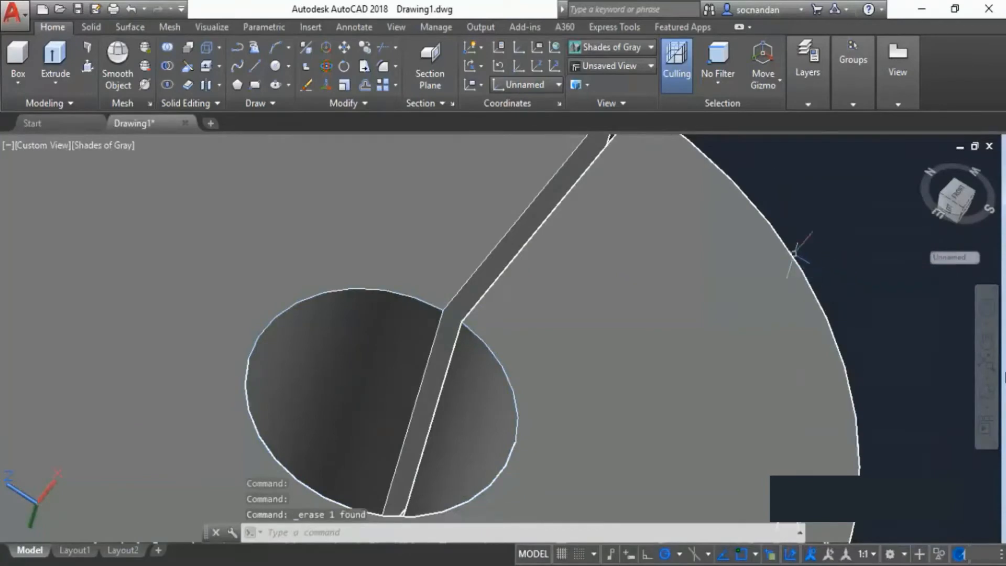
# Step: Chamfer the central hole's rim on the slotted end face with both distances set to 2
pyautogui.click(94, 26)
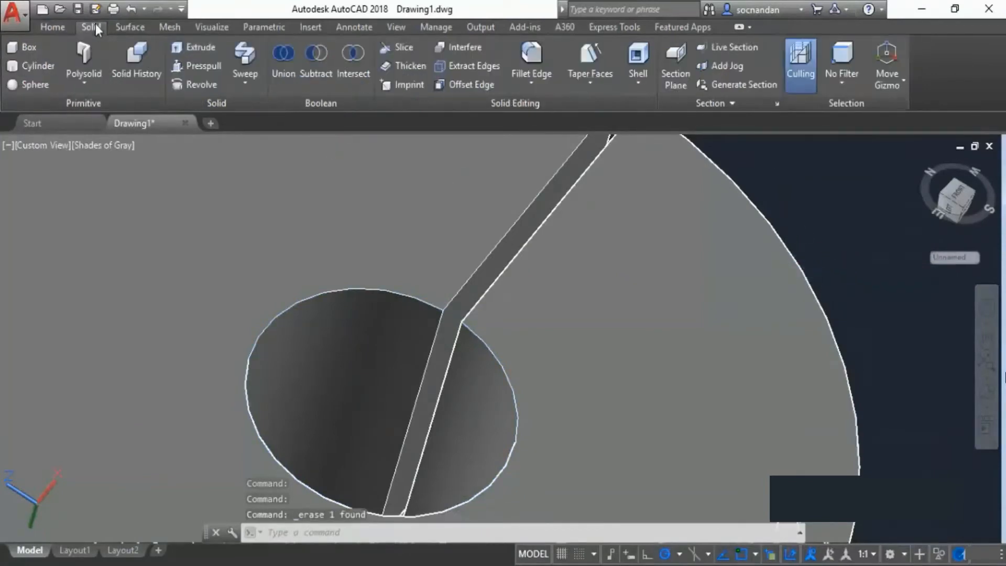
pyautogui.click(531, 77)
pyautogui.click(567, 140)
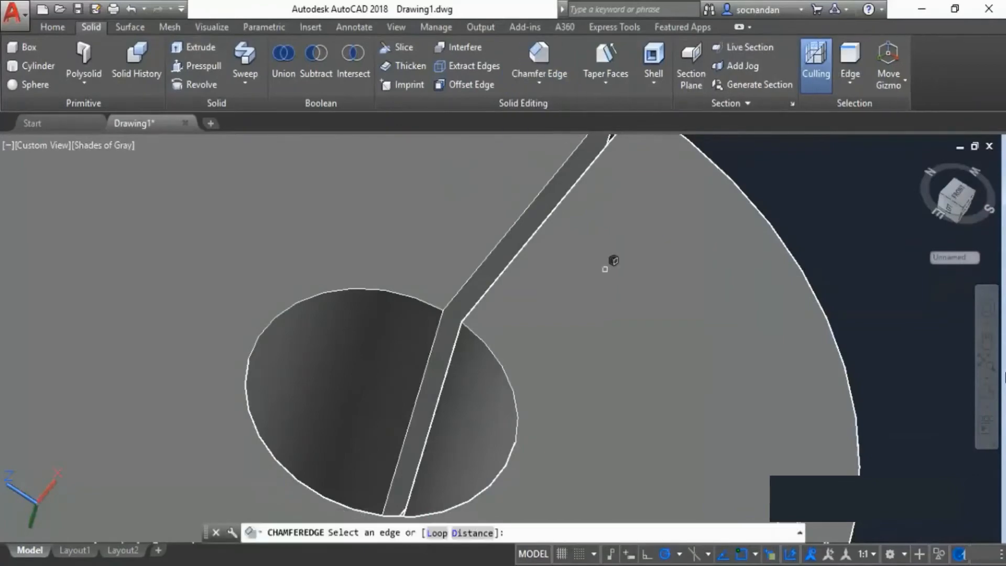
pyautogui.click(471, 533)
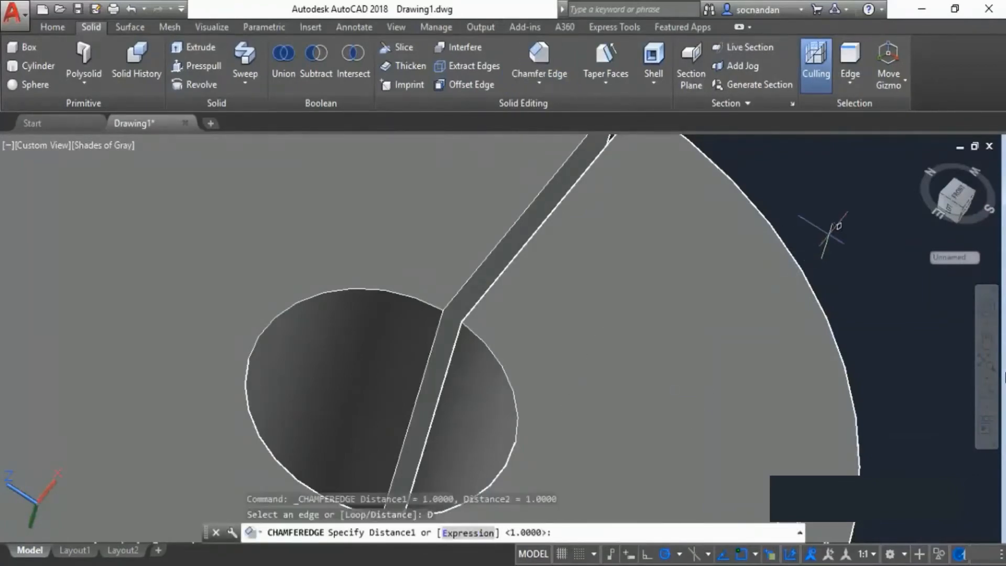
pyautogui.write('2')
pyautogui.press('Return')
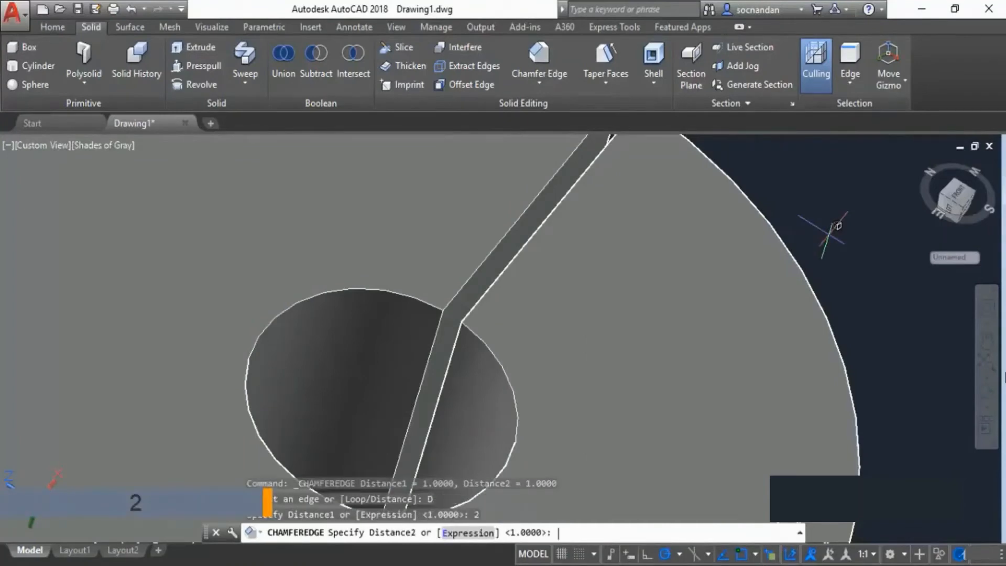
pyautogui.write('2')
pyautogui.press('Return')
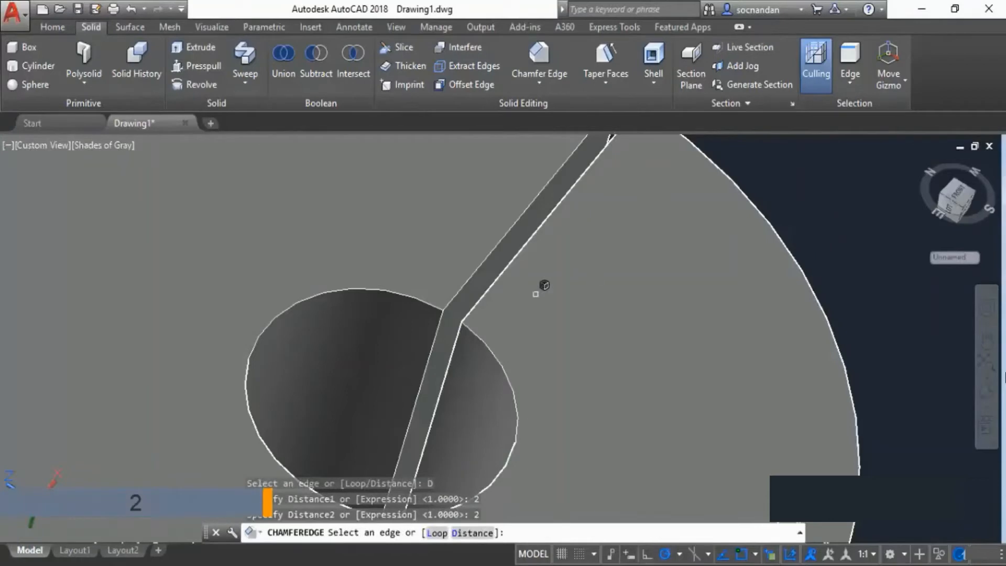
pyautogui.click(420, 299)
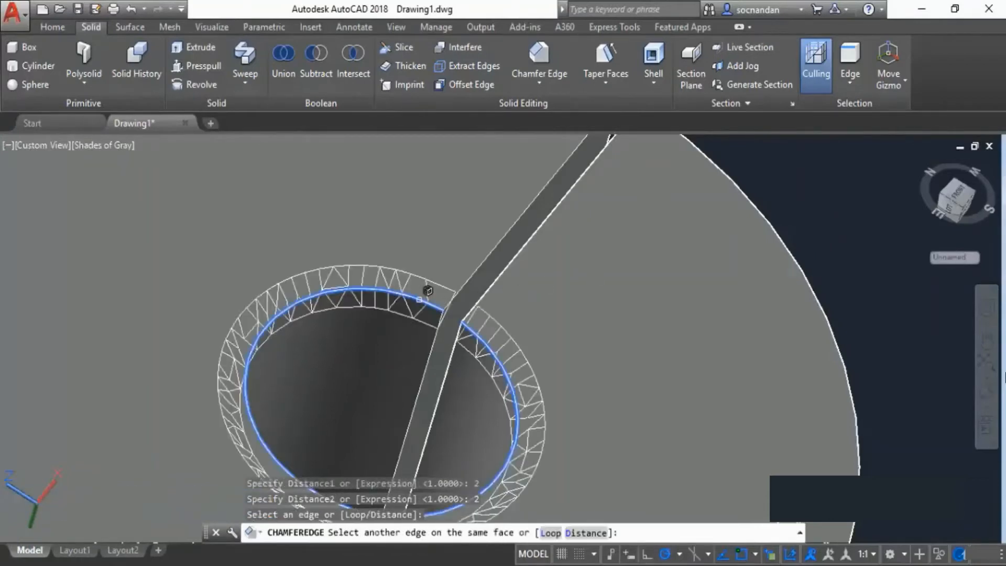
pyautogui.press('Return')
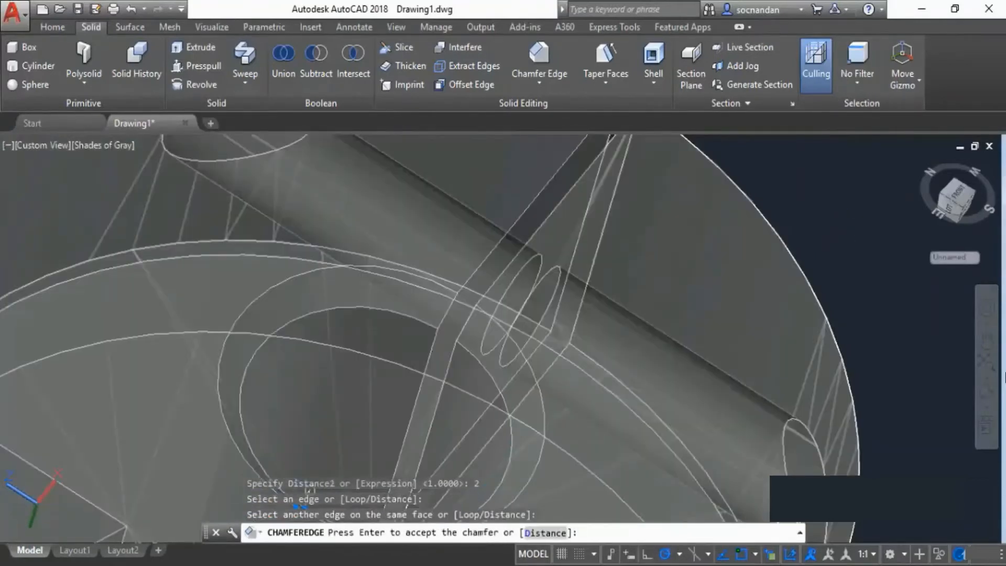
pyautogui.scroll(-8, 681, 273)
pyautogui.press('Return')
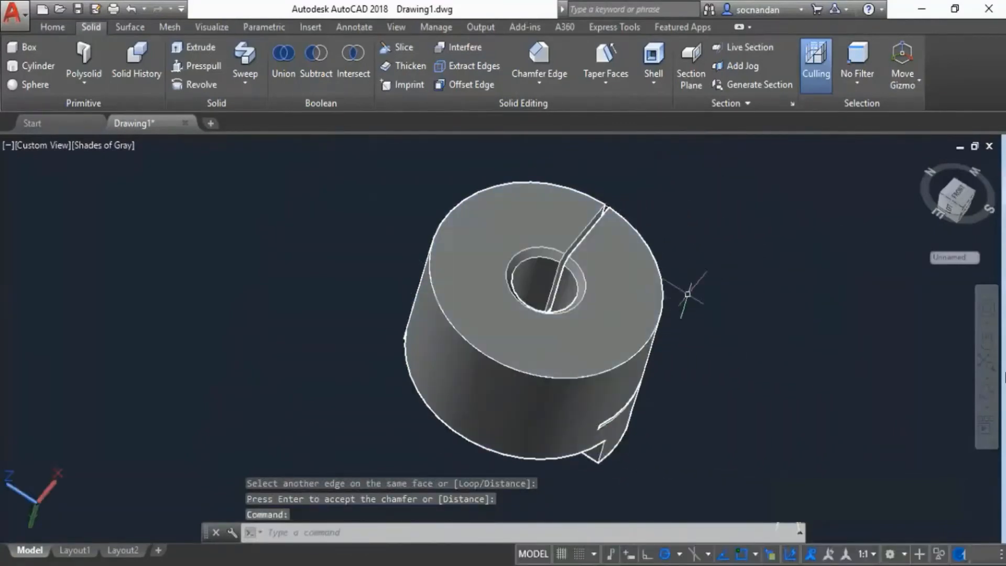
# Step: Fillet the outer circular edge of the cylinder's slotted end face with a radius of 0.6
pyautogui.click(539, 83)
pyautogui.click(552, 113)
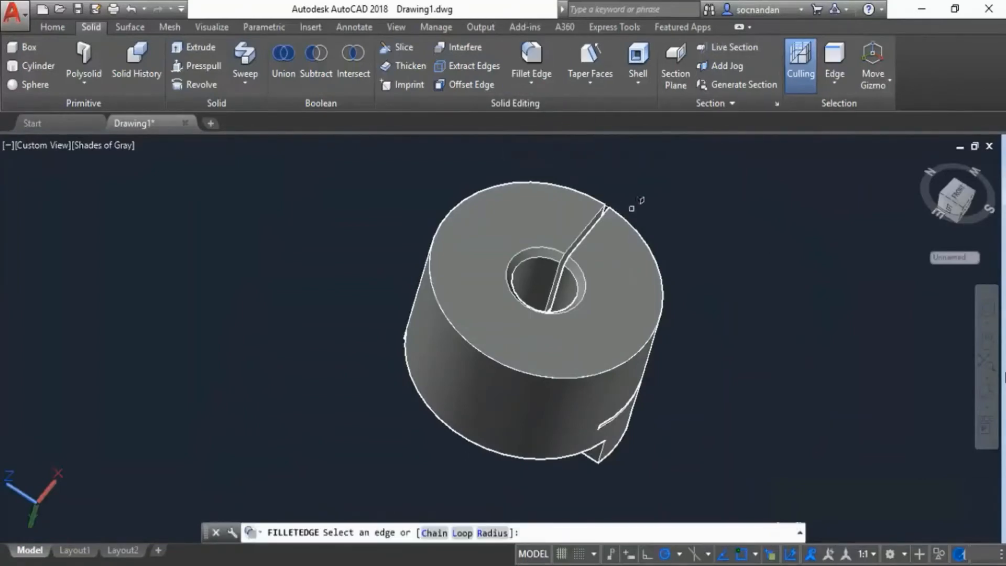
pyautogui.click(492, 532)
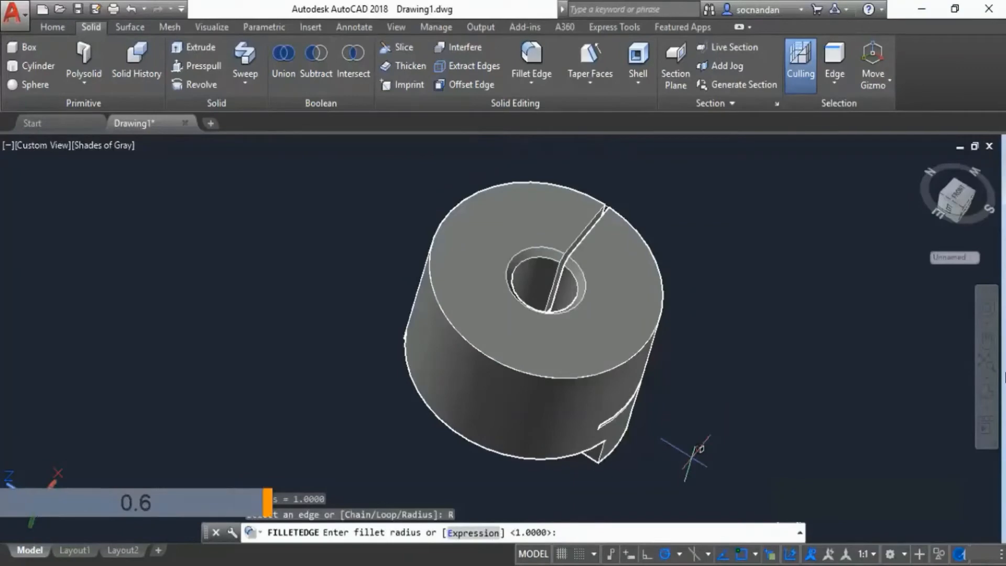
pyautogui.press('Return')
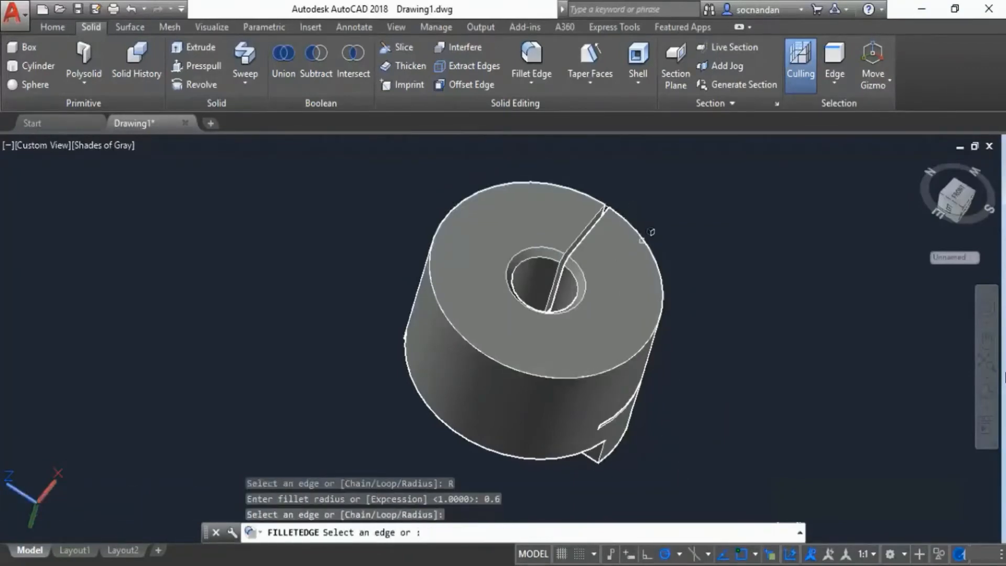
pyautogui.click(610, 363)
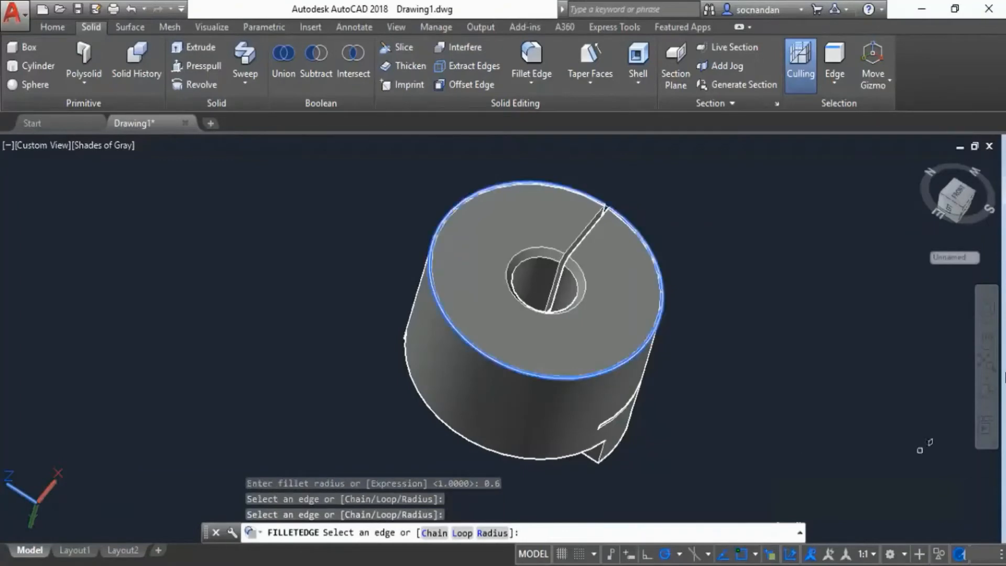
pyautogui.moveTo(508, 300); pyautogui.dragTo(452, 267)
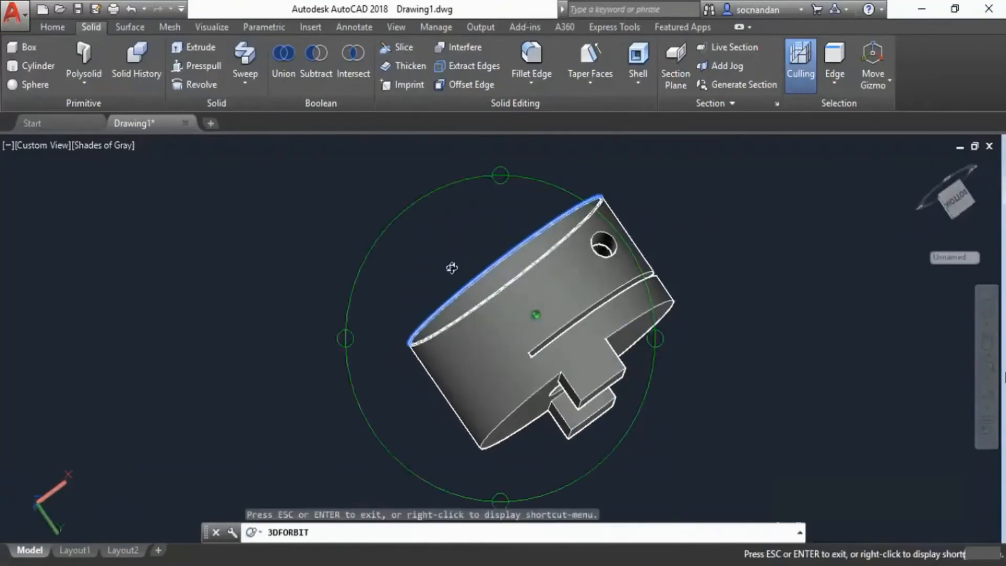
pyautogui.moveTo(524, 400); pyautogui.dragTo(495, 441)
pyautogui.moveTo(588, 291); pyautogui.dragTo(524, 320)
pyautogui.rightClick(751, 173)
pyautogui.click(766, 183)
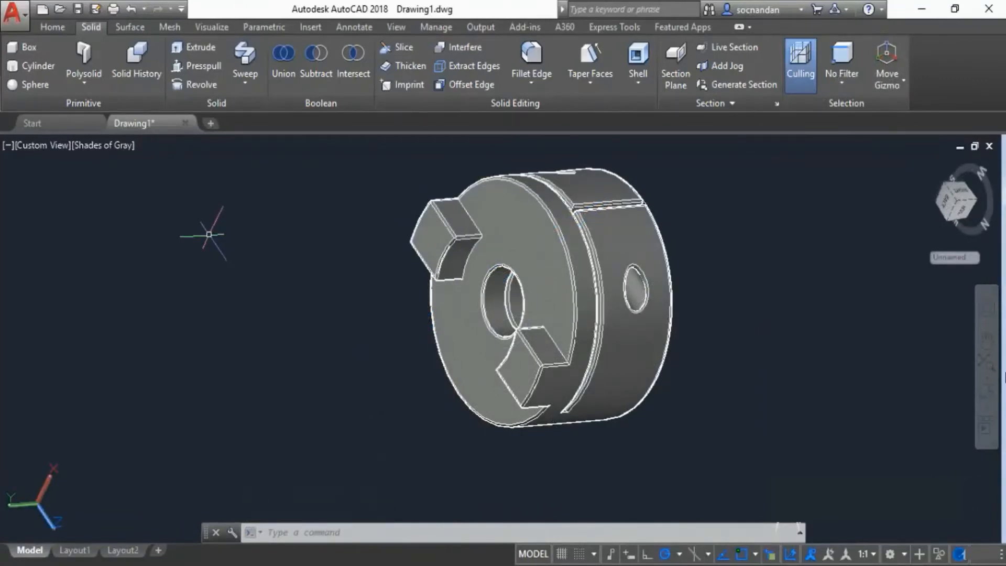
# Step: Mirror the part in 3D about a ZX plane about 50 units out from the jaw side along the hole axis, keeping the source object
pyautogui.click(55, 29)
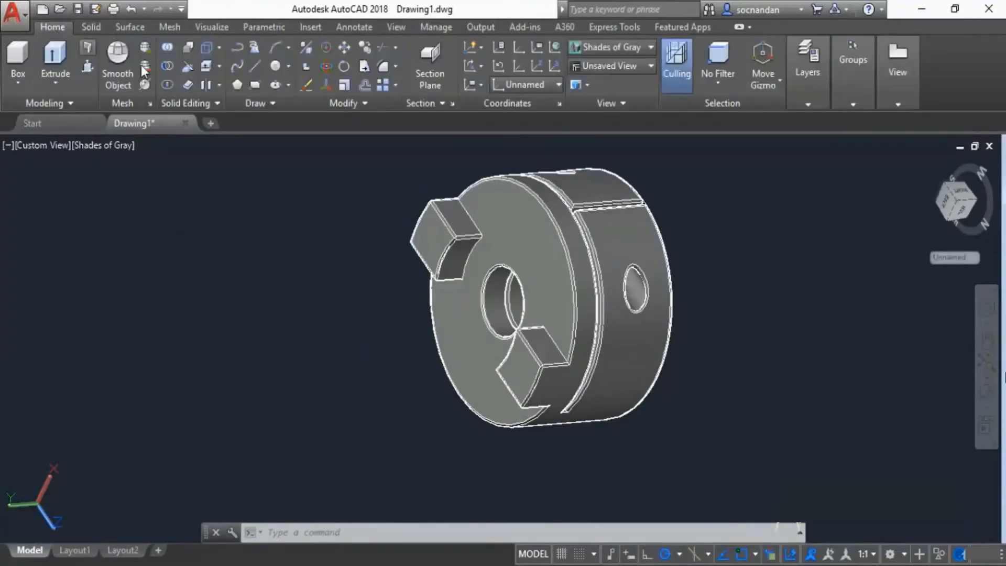
pyautogui.click(307, 51)
pyautogui.click(522, 242)
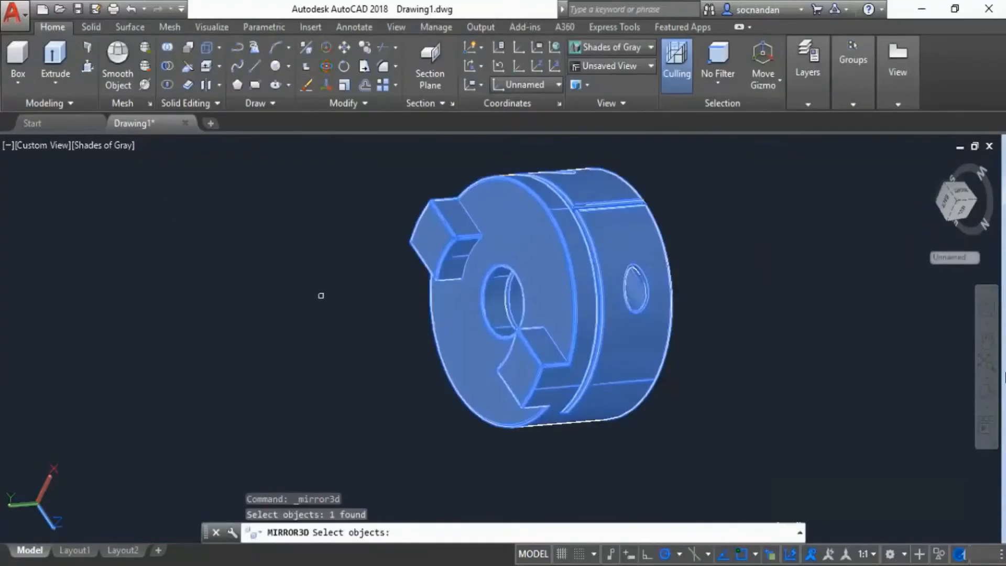
pyautogui.press('Return')
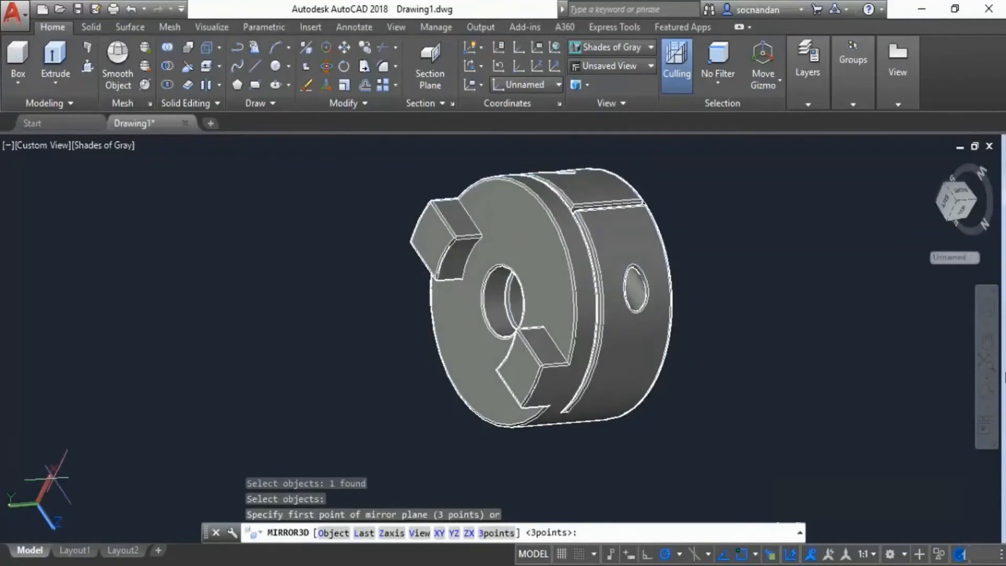
pyautogui.click(469, 533)
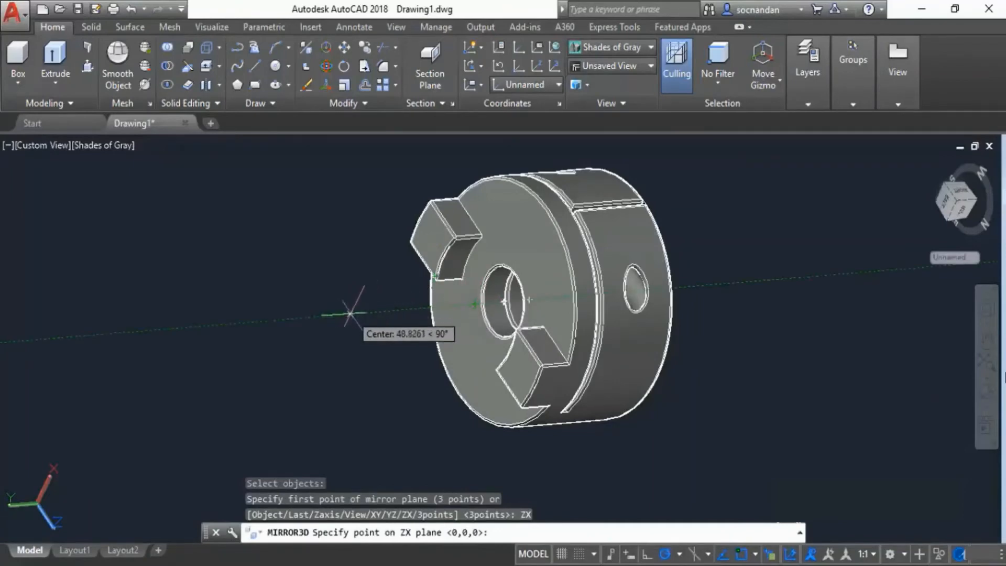
pyautogui.click(344, 315)
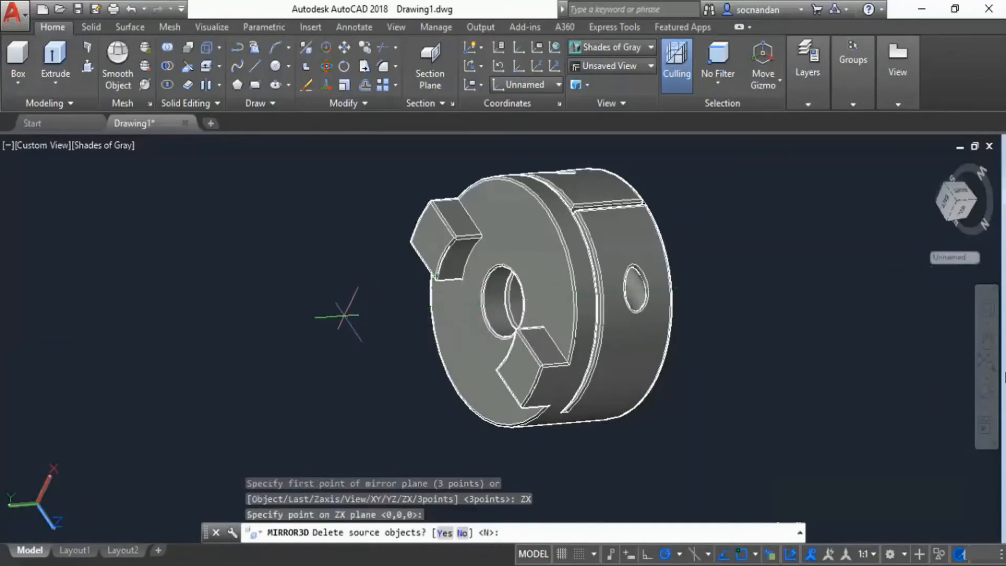
pyautogui.press('Return')
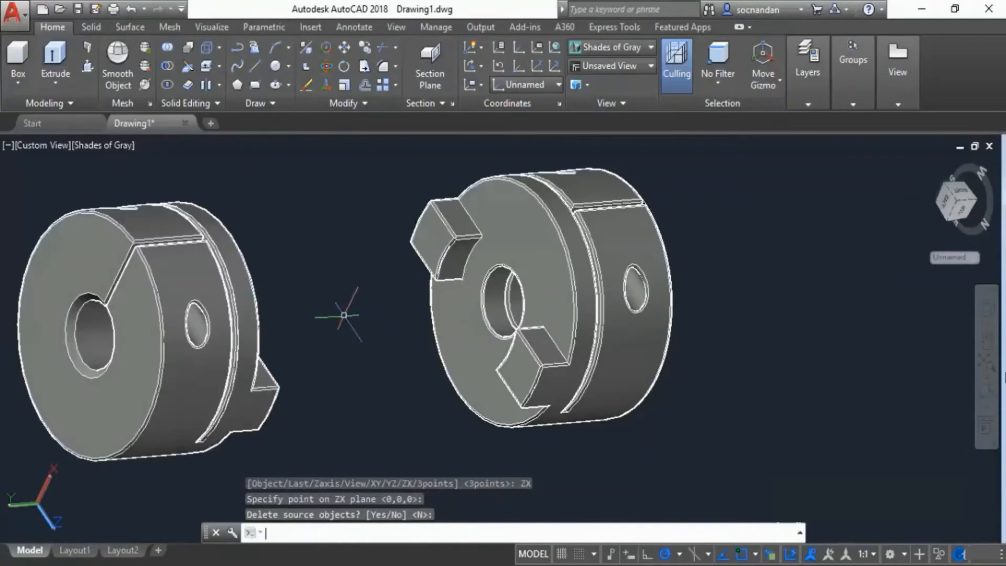
# Step: Turn the view square onto the slotted end face and reset the coordinate system to World
pyautogui.click(988, 386)
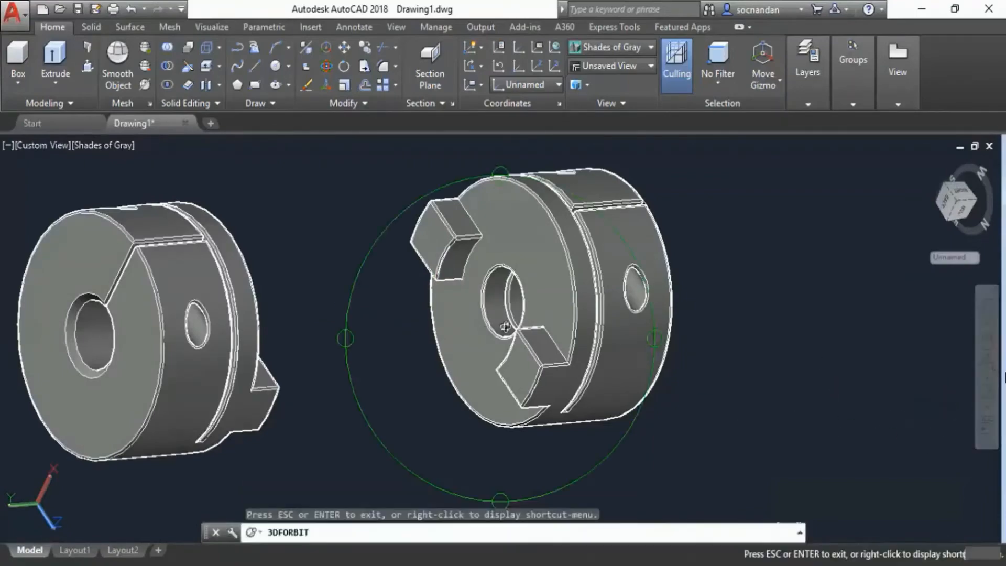
pyautogui.moveTo(504, 327); pyautogui.dragTo(436, 370)
pyautogui.scroll(-1, 481, 324)
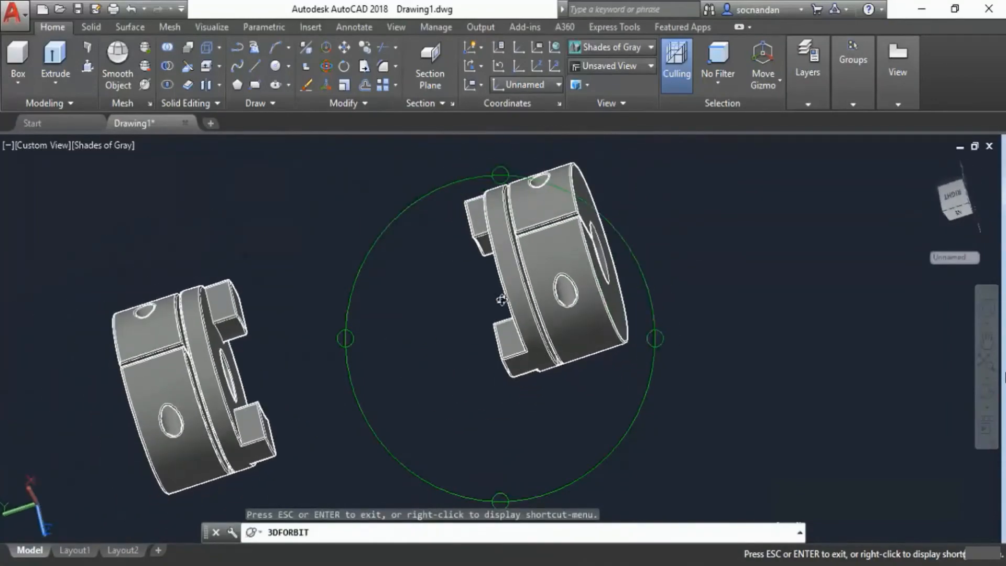
pyautogui.moveTo(501, 300); pyautogui.dragTo(467, 350)
pyautogui.press('Escape')
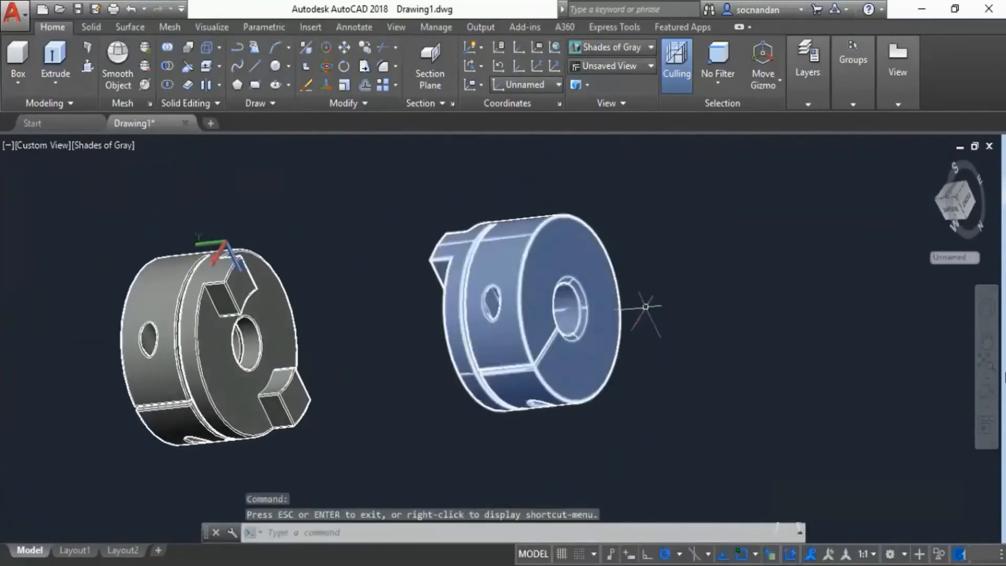
pyautogui.click(964, 208)
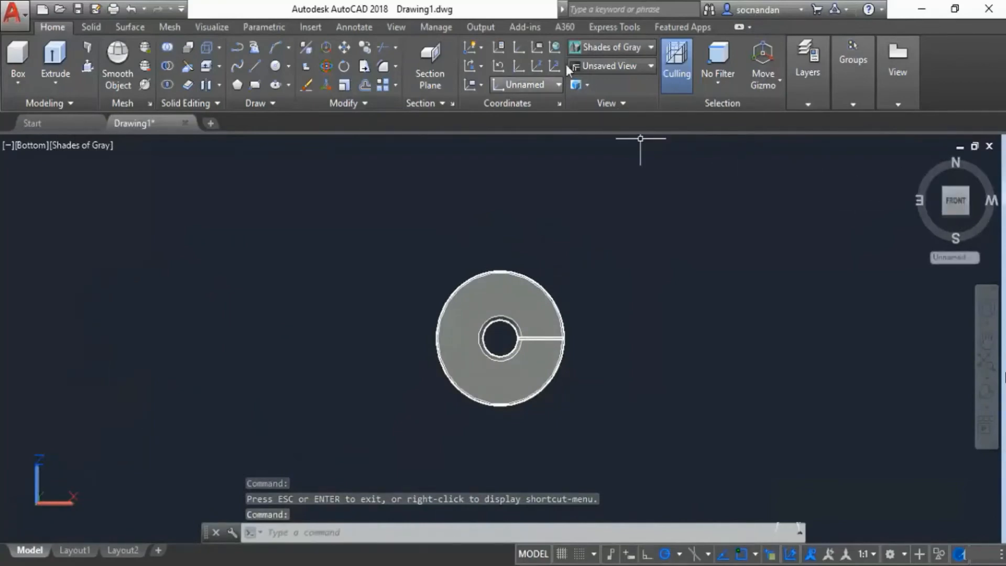
pyautogui.click(555, 48)
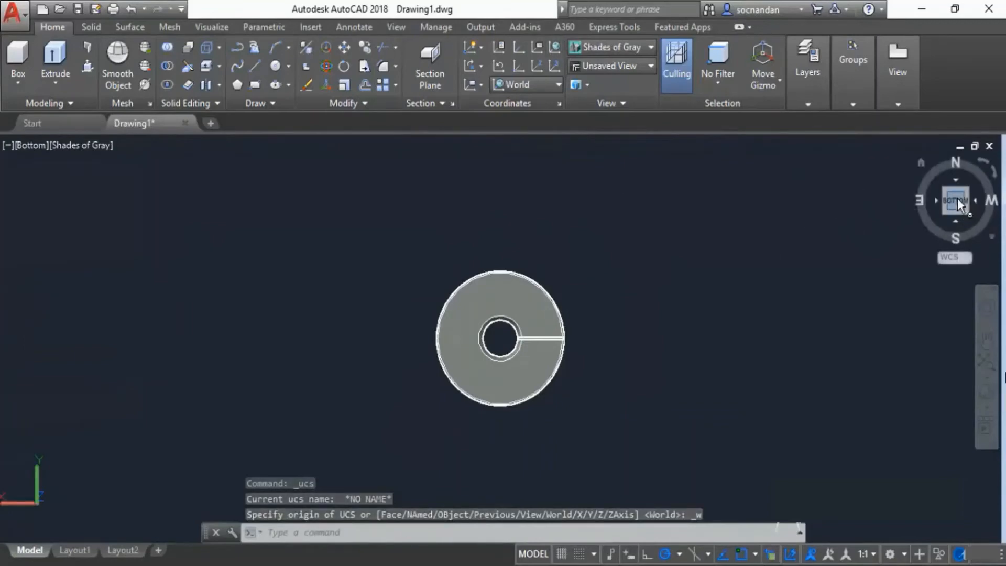
# Step: Draw a circle of radius 35 in the empty space beside the slotted cylinder
pyautogui.moveTo(674, 352); pyautogui.dragTo(543, 349, button='middle')
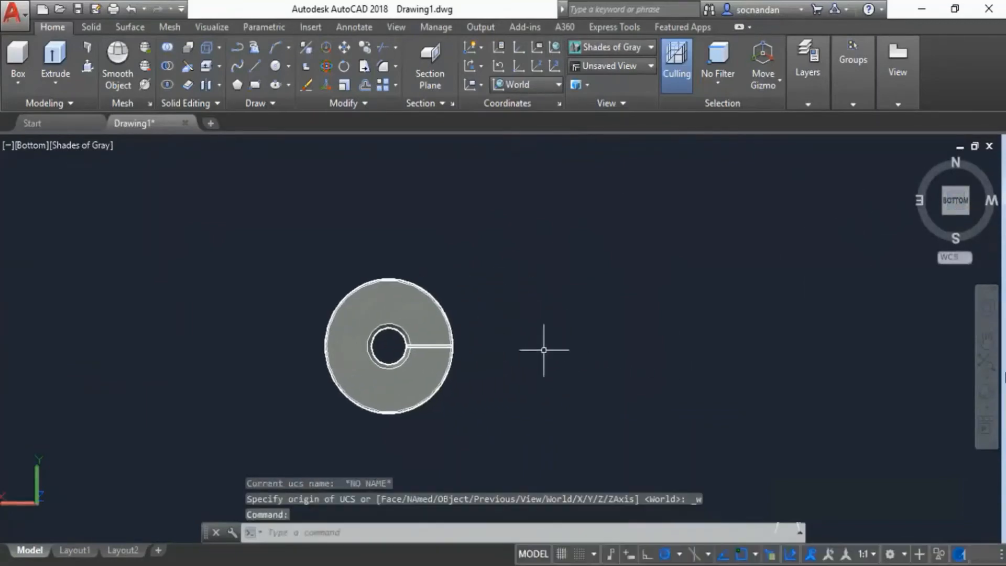
pyautogui.click(276, 66)
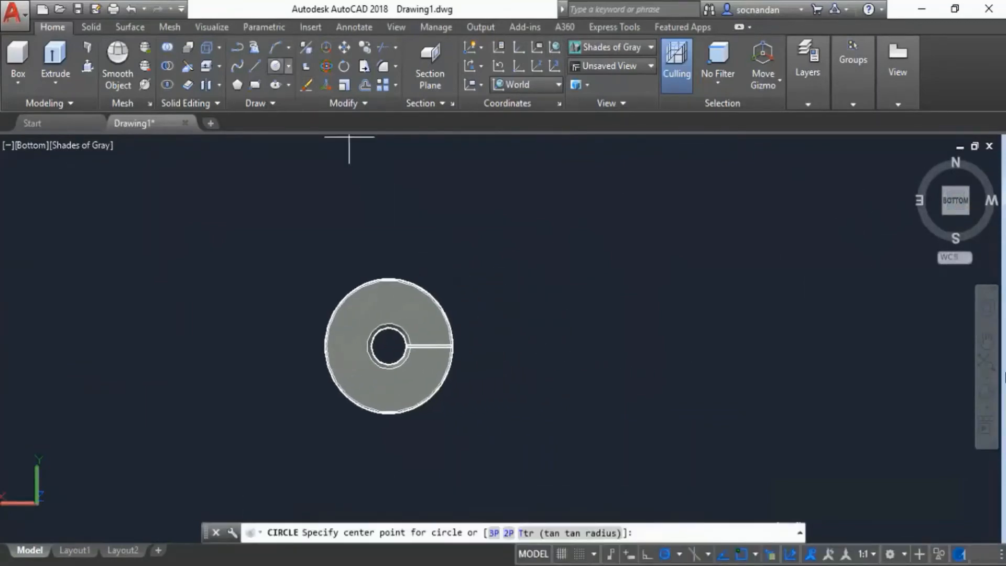
pyautogui.click(629, 332)
pyautogui.write('35')
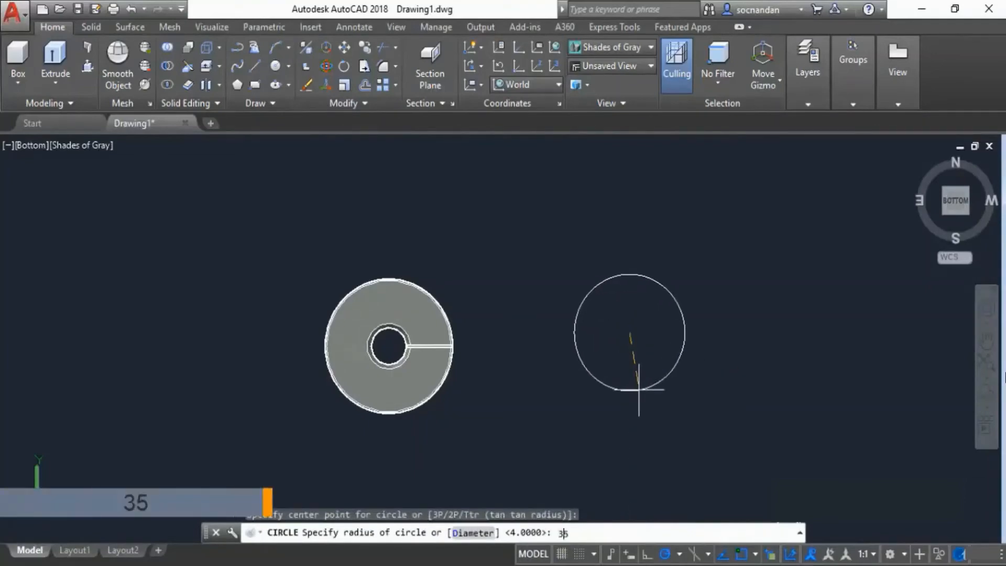
pyautogui.press('Return')
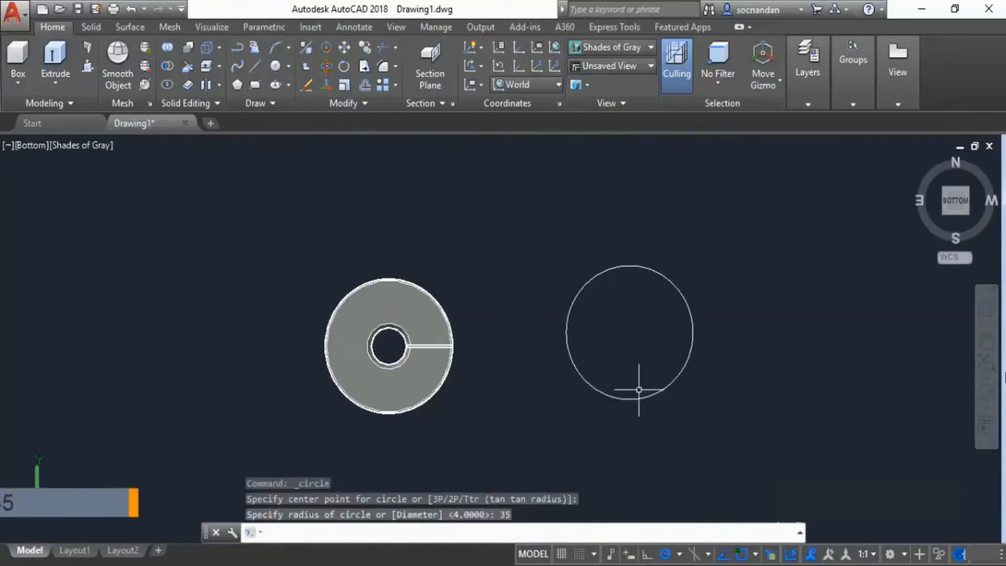
pyautogui.click(255, 85)
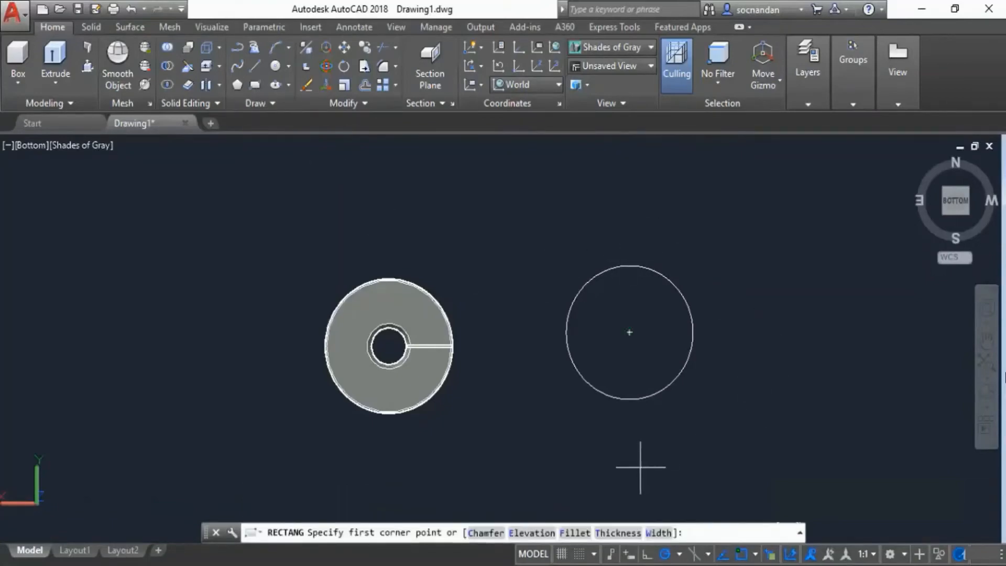
pyautogui.moveTo(719, 398); pyautogui.dragTo(587, 403, button='middle')
pyautogui.click(627, 439)
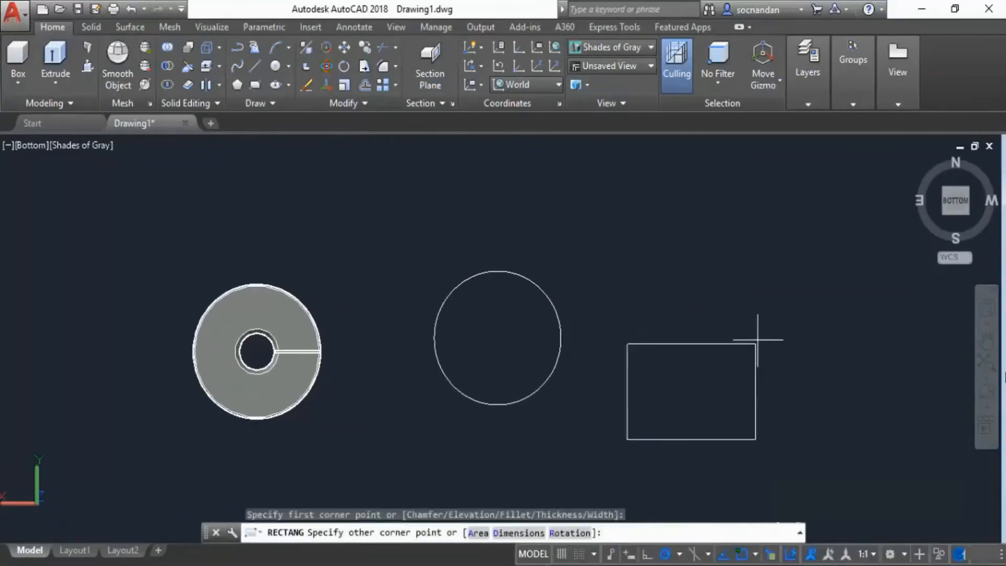
pyautogui.press('F8')
pyautogui.write('@80,16')
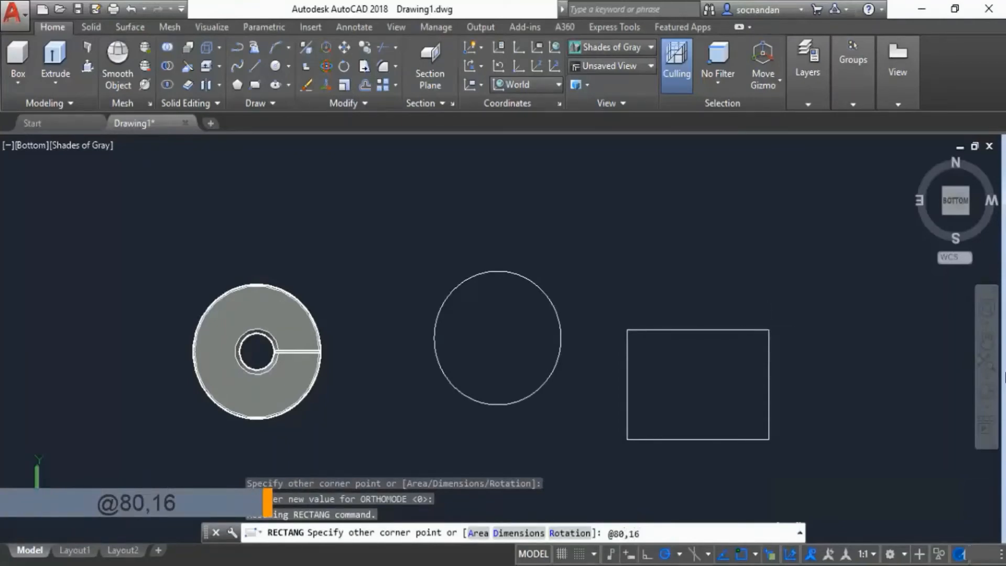
pyautogui.press('Return')
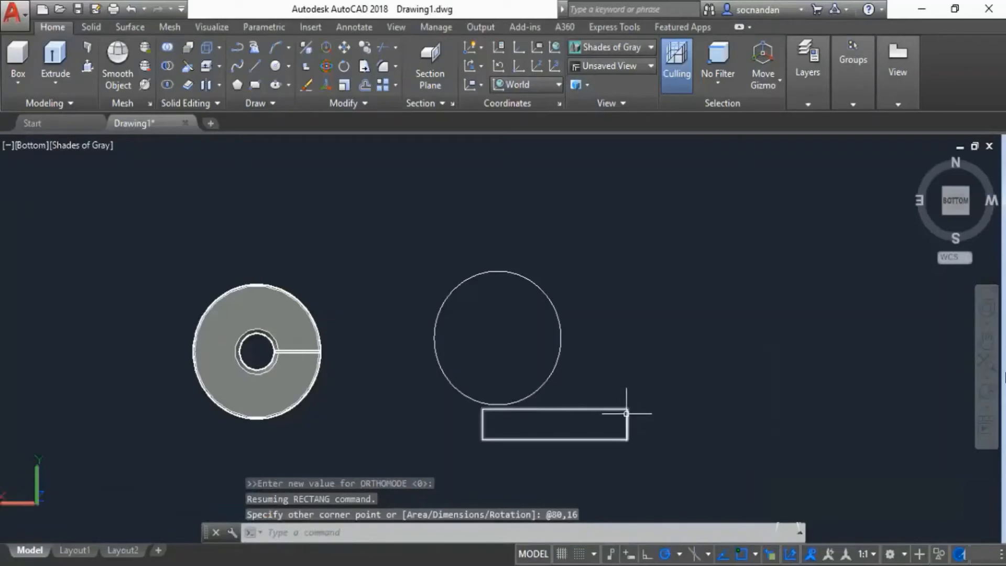
# Step: Move the 80 by 16 rectangle away from the circle into the empty space on its far side from the hub
pyautogui.click(632, 443)
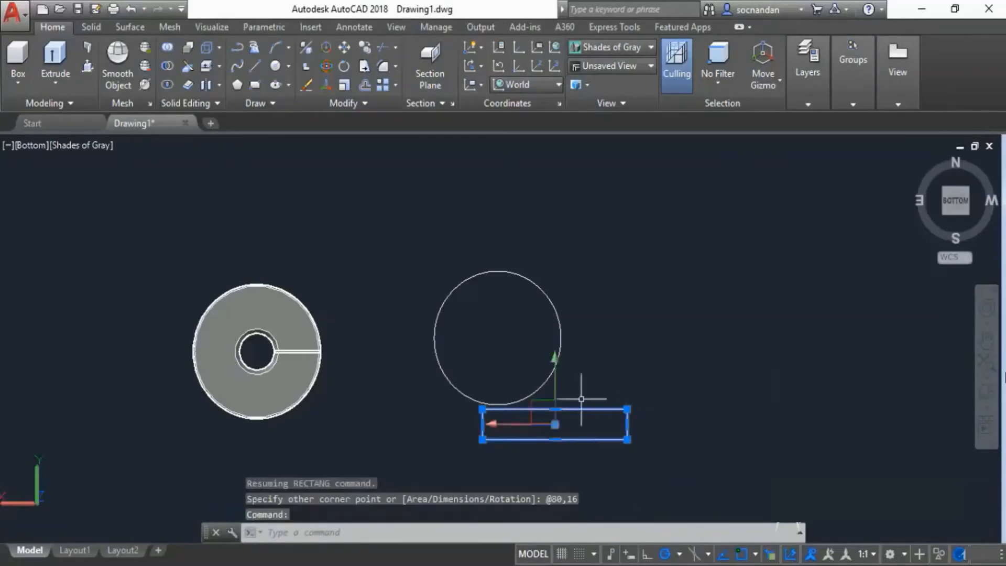
pyautogui.click(345, 52)
pyautogui.click(625, 381)
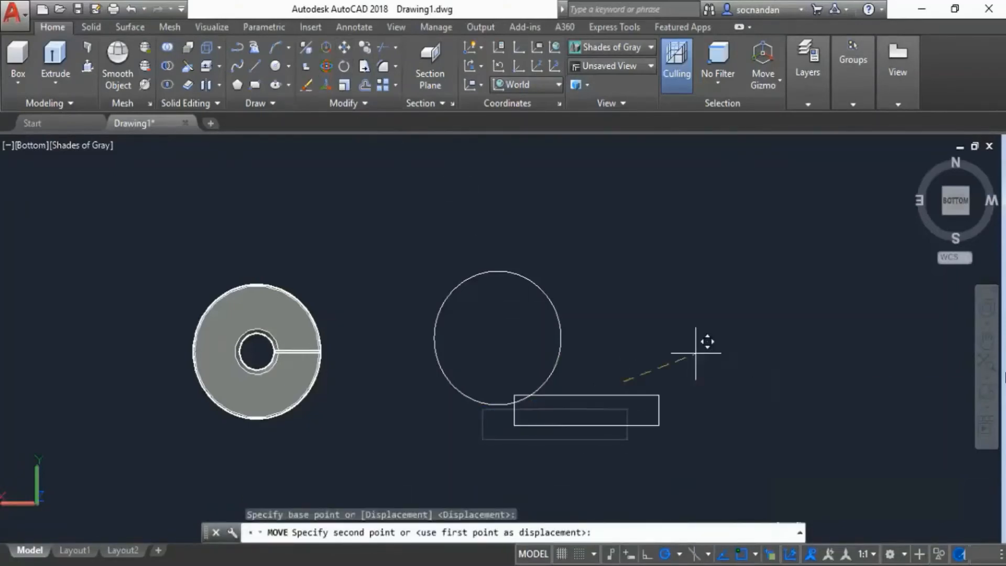
pyautogui.click(787, 287)
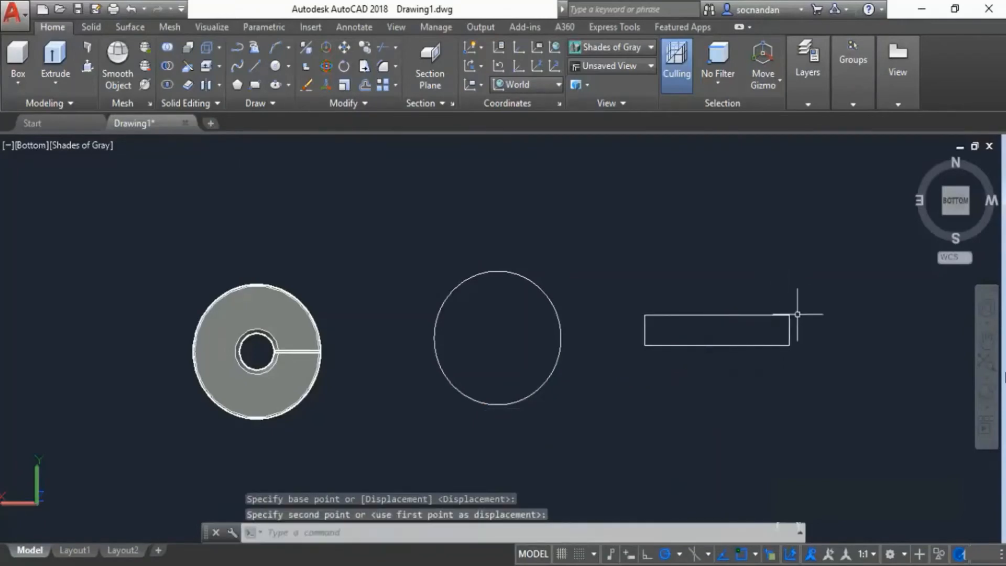
pyautogui.press('Escape')
# Step: Extrude the radius 35 circle to a height of 6 as a solid disc
pyautogui.click(986, 392)
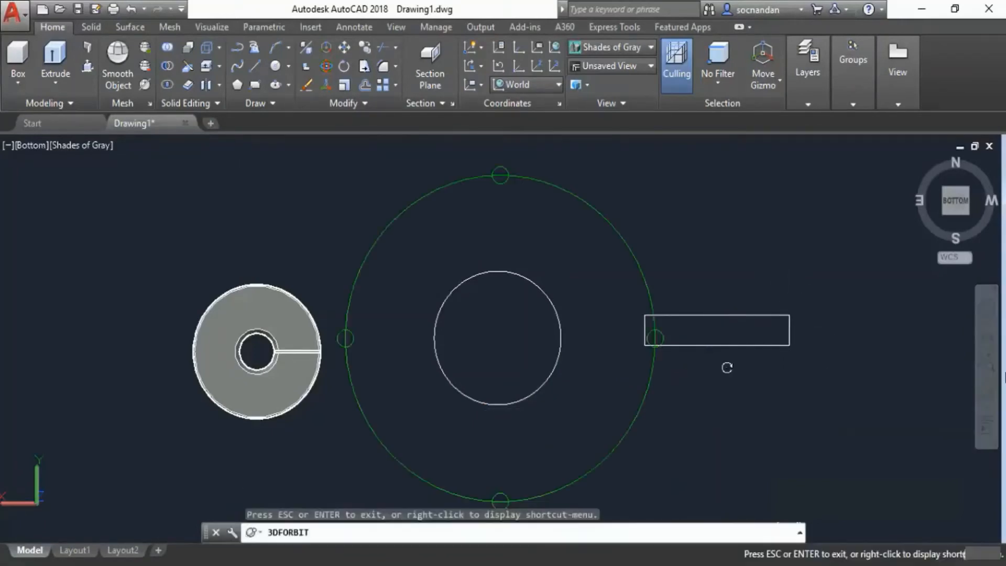
pyautogui.moveTo(725, 363); pyautogui.dragTo(556, 377)
pyautogui.press('Escape')
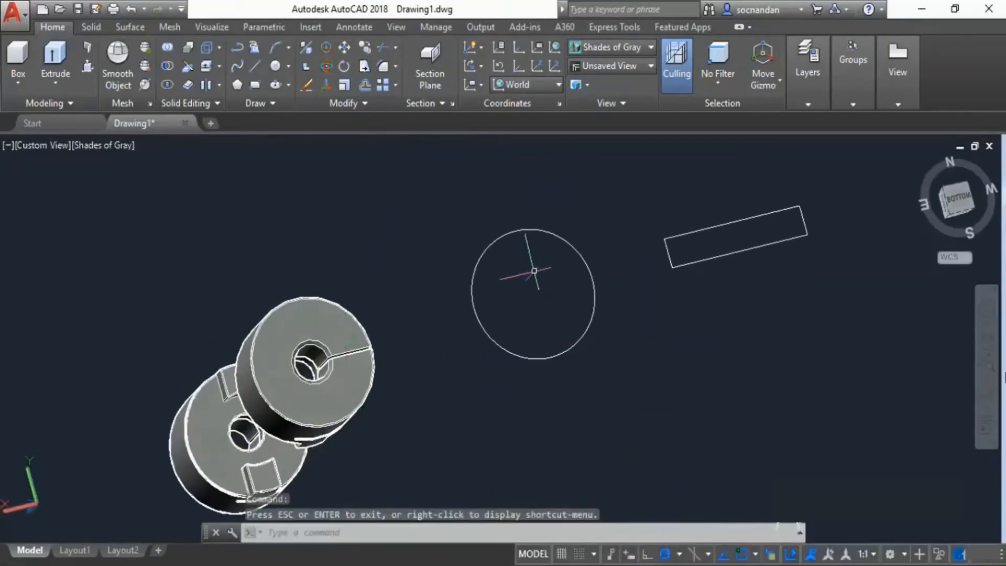
pyautogui.click(55, 58)
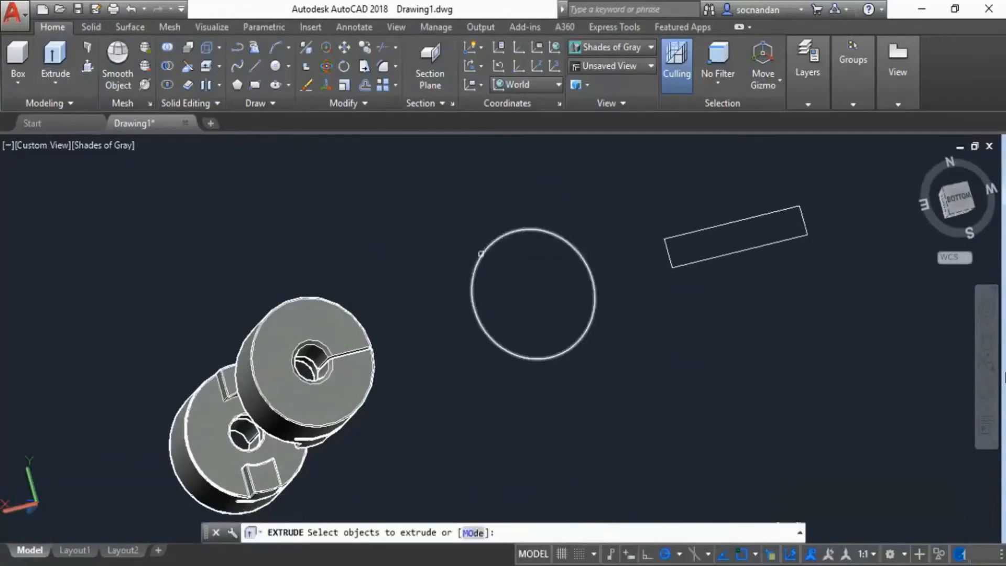
pyautogui.click(480, 260)
pyautogui.press('Return')
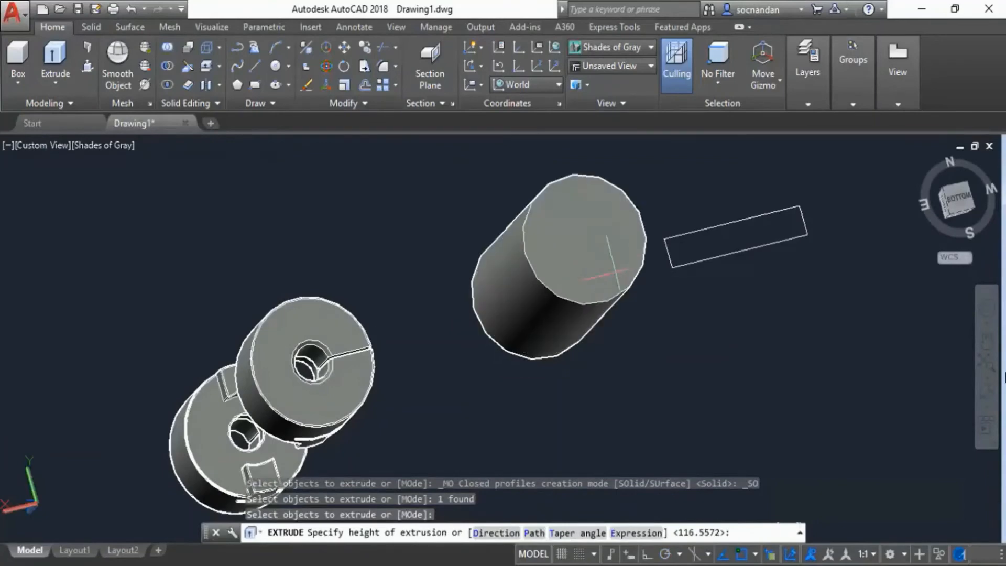
pyautogui.write('6')
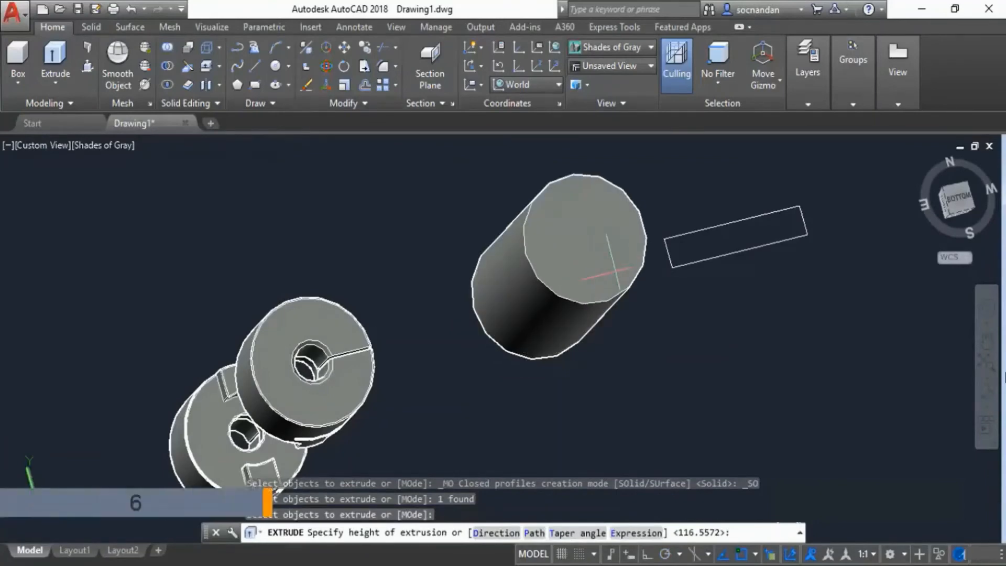
pyautogui.press('Return')
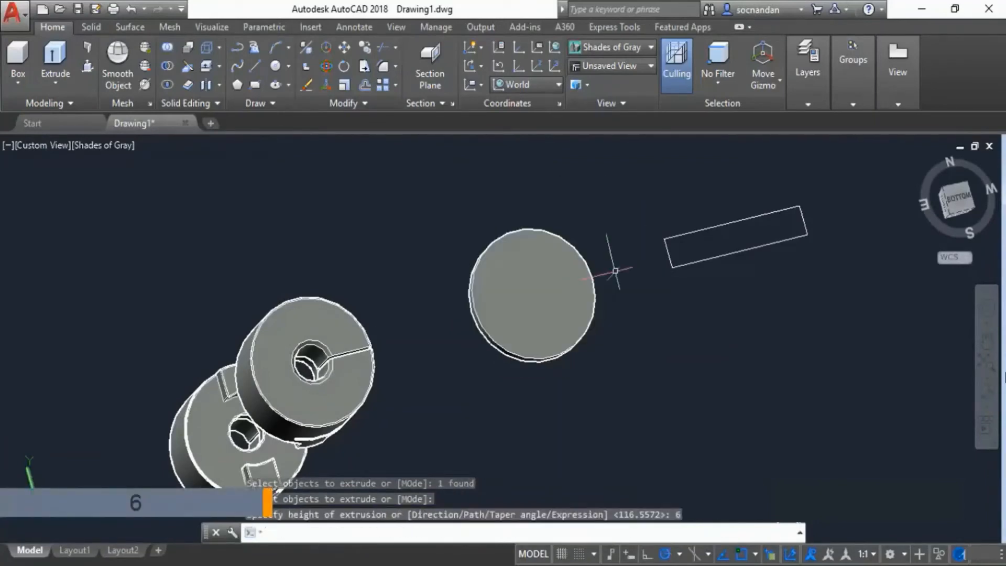
# Step: Move the rectangle by its centre onto the centre of the disc's face
pyautogui.click(666, 245)
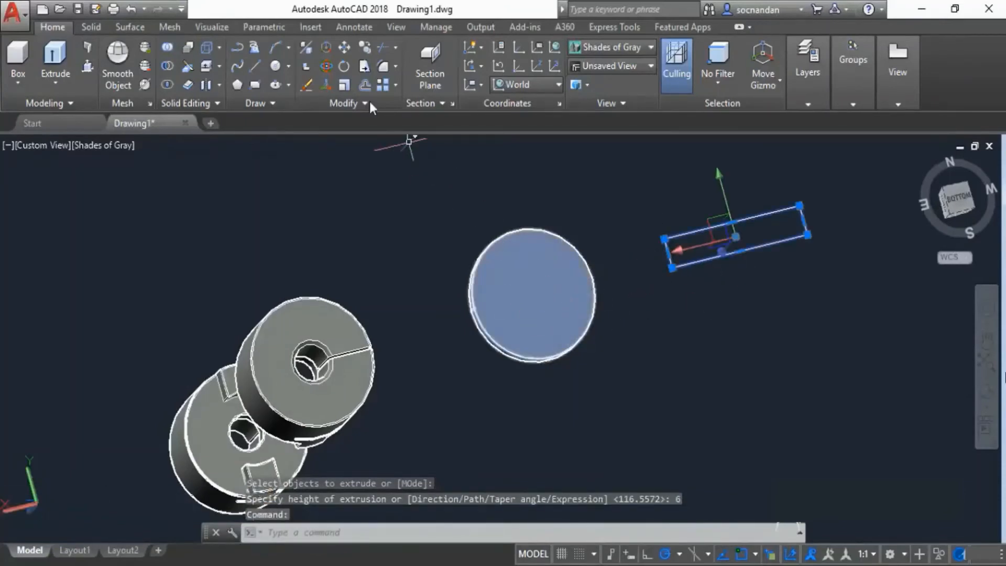
pyautogui.click(347, 49)
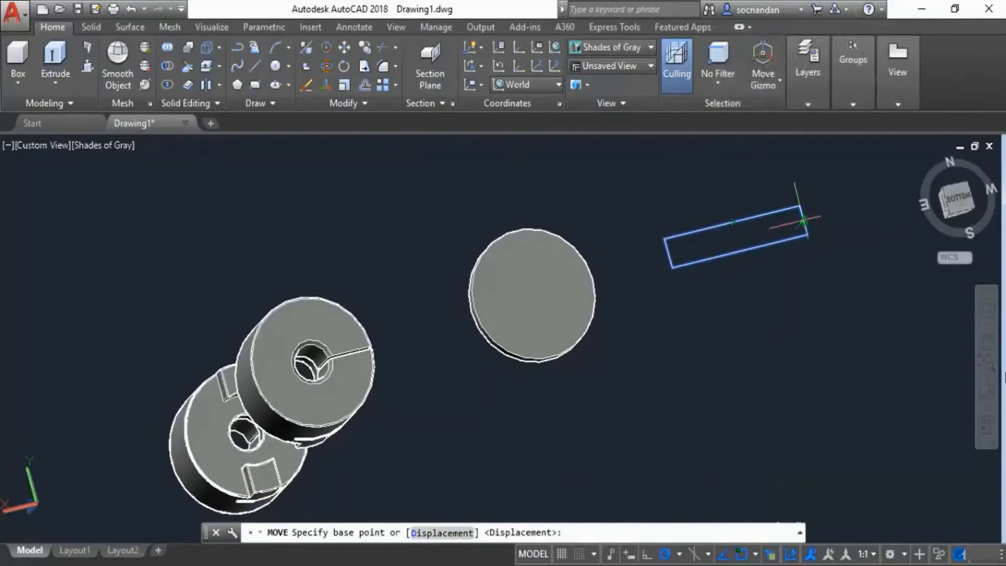
pyautogui.click(736, 236)
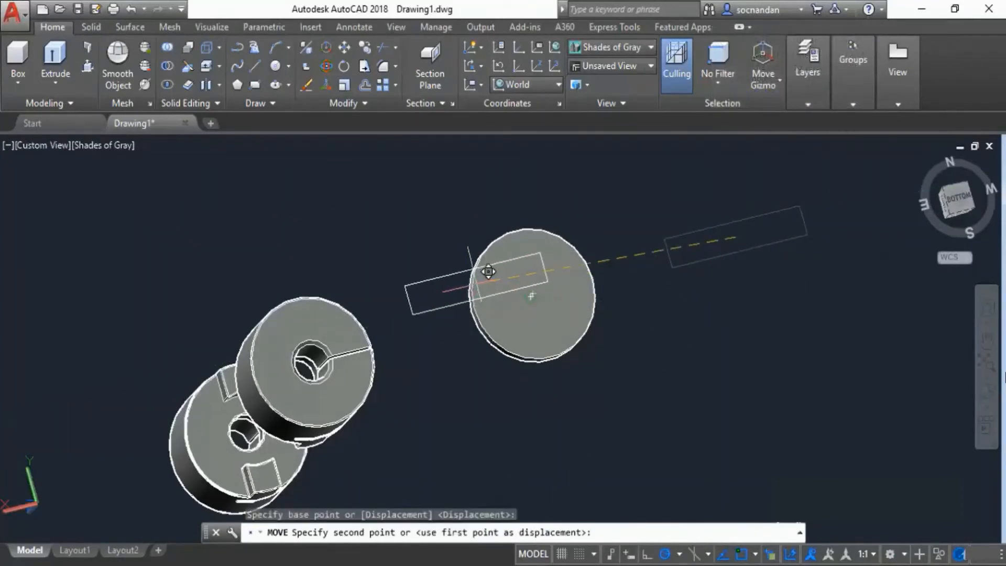
pyautogui.click(544, 282)
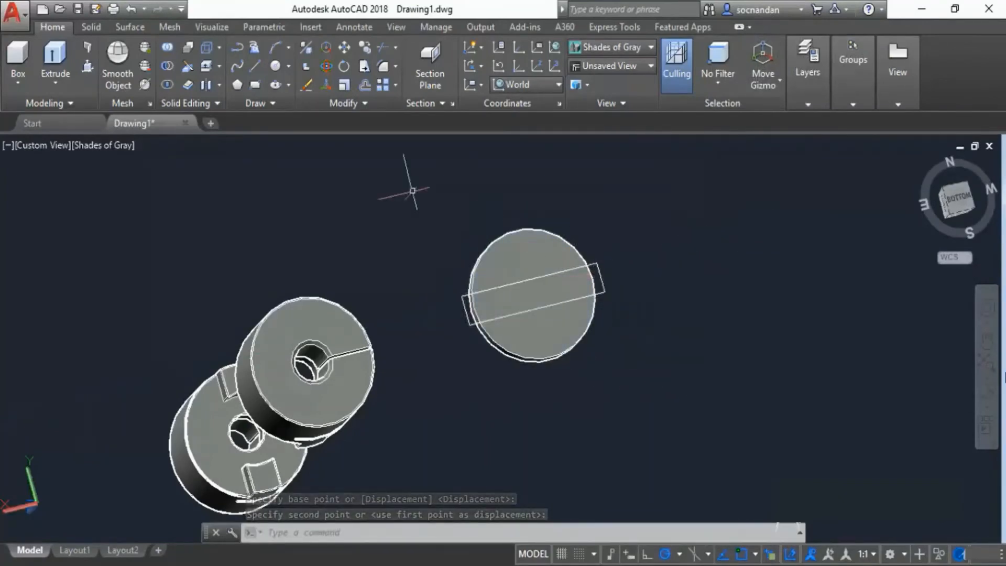
# Step: Offset the rectangle on the disc outward by a distance of 6
pyautogui.click(365, 87)
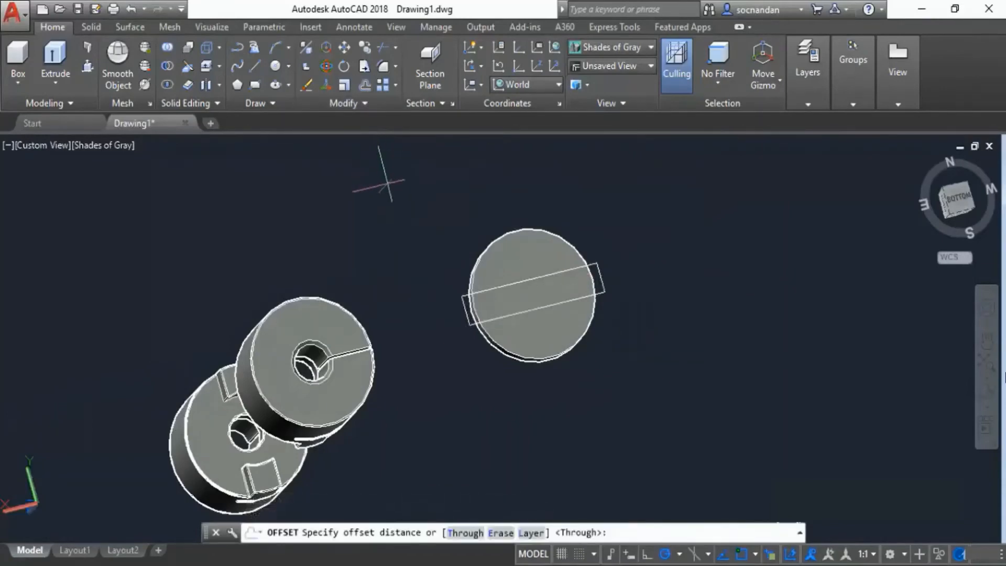
pyautogui.write('6')
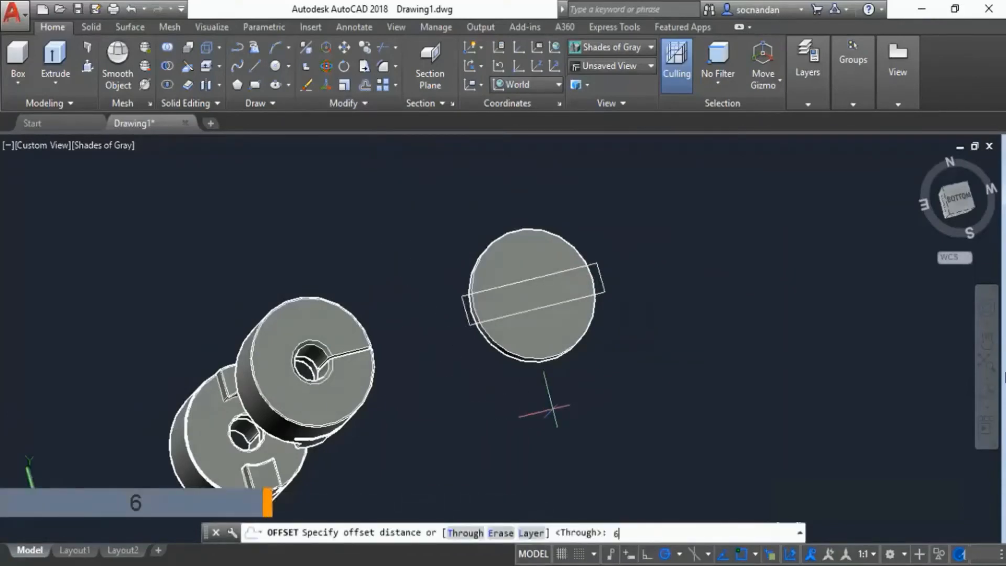
pyautogui.press('Return')
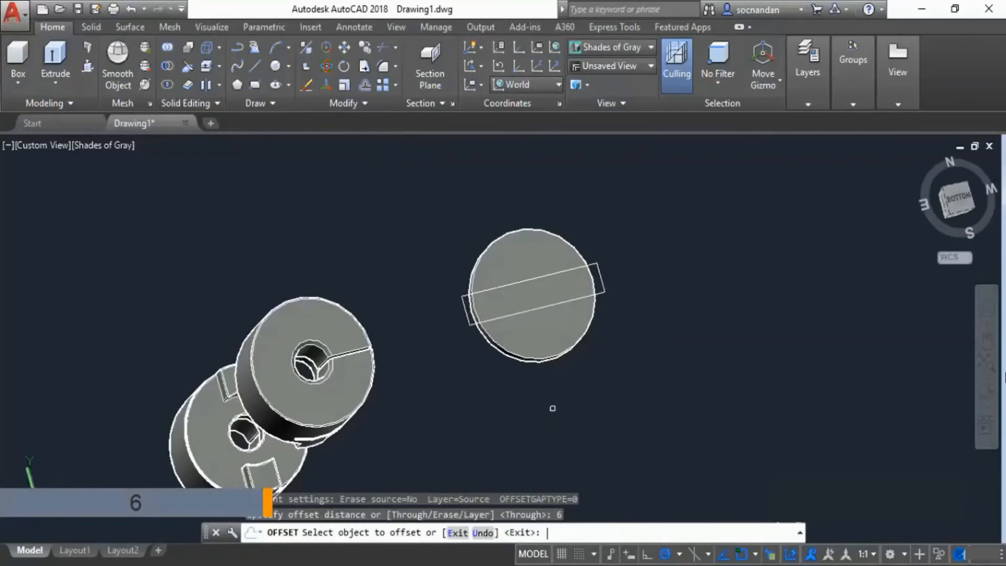
pyautogui.click(604, 292)
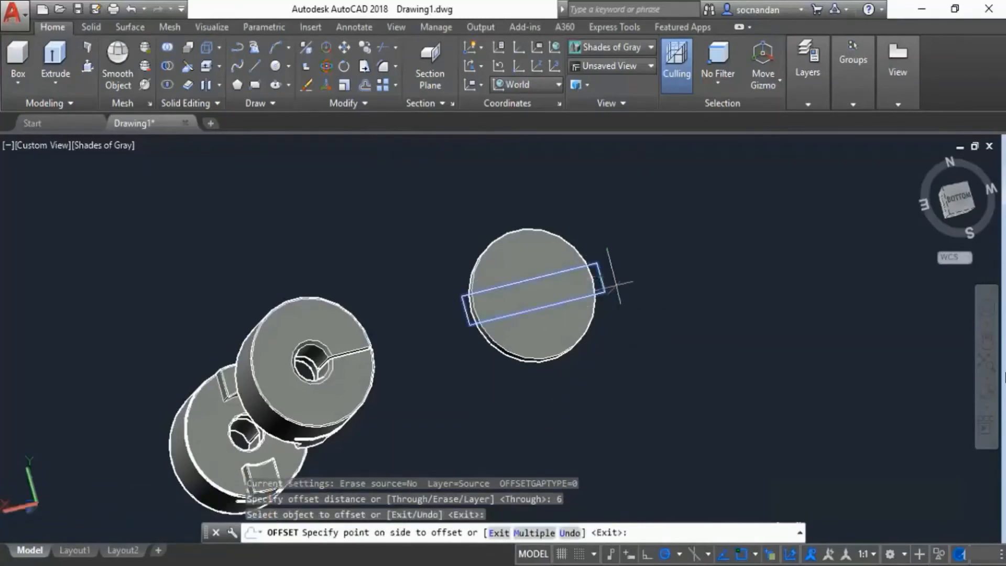
pyautogui.click(776, 345)
pyautogui.rightClick(694, 263)
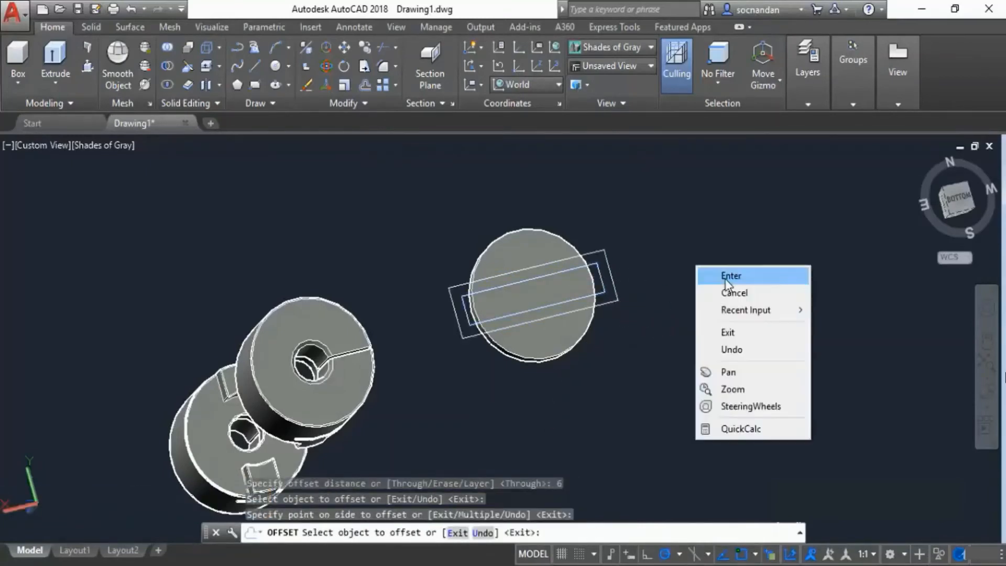
pyautogui.click(726, 276)
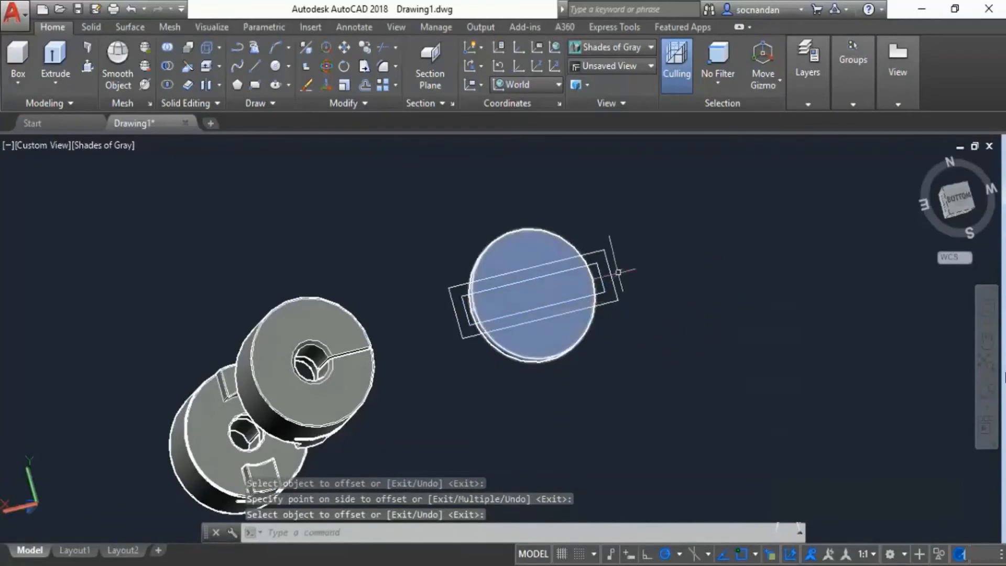
# Step: Rotate a copy of both nested rectangles by 90 degrees about the disc's centre
pyautogui.click(657, 316)
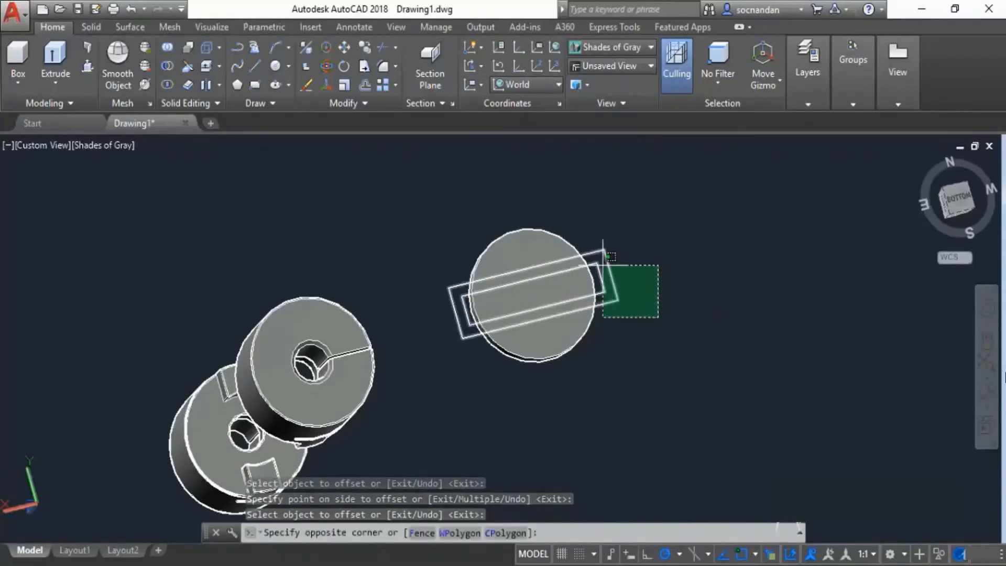
pyautogui.click(608, 269)
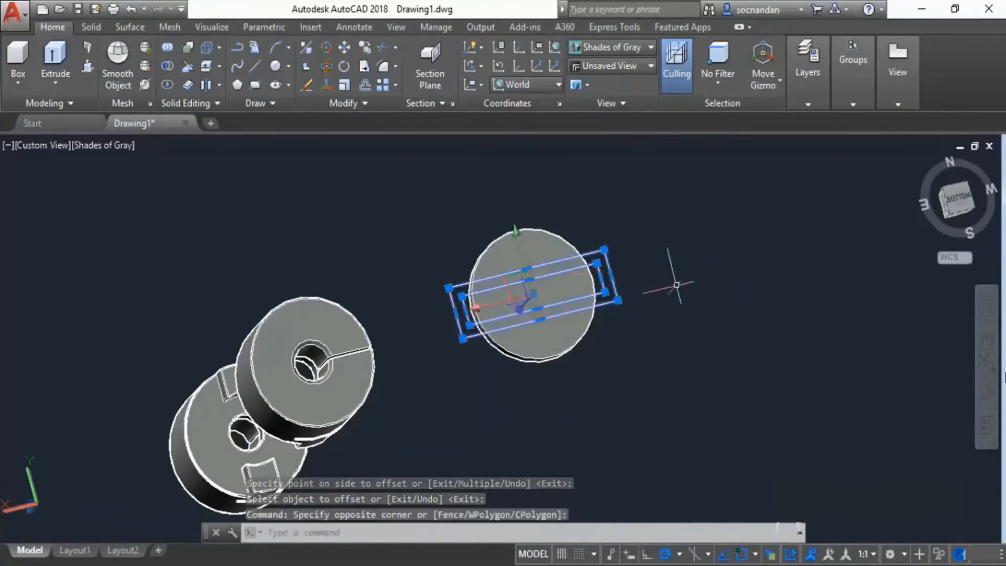
pyautogui.click(344, 66)
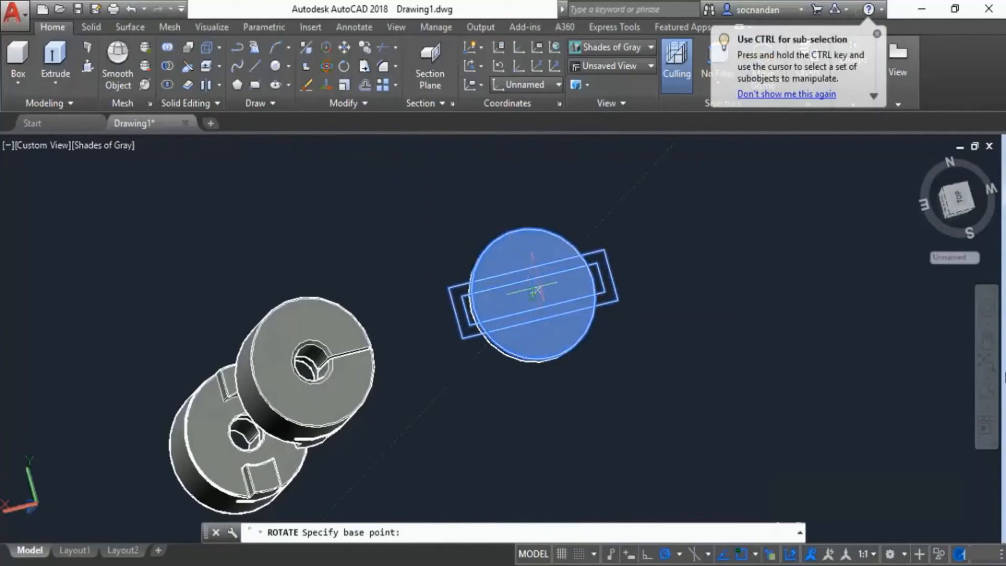
pyautogui.click(534, 290)
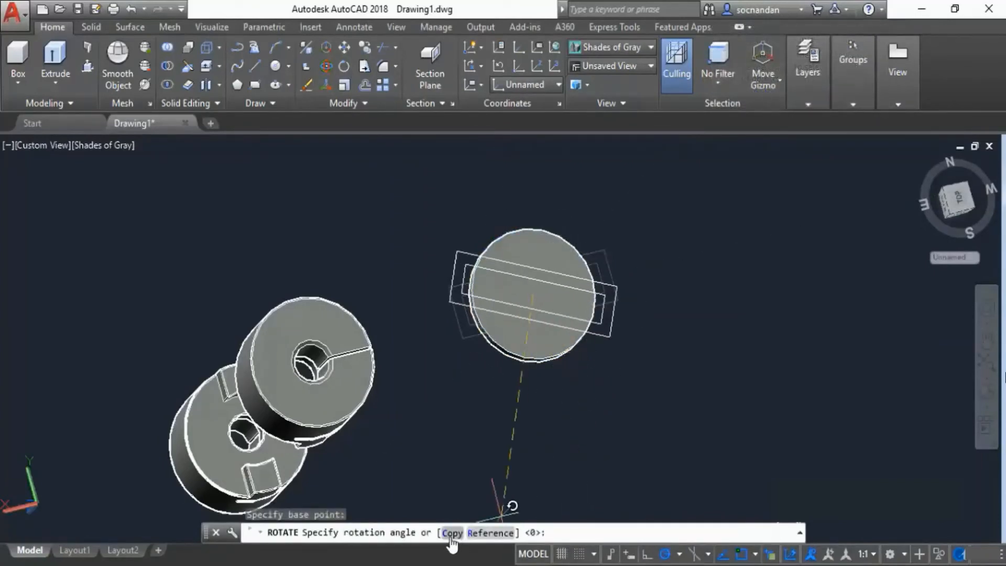
pyautogui.click(452, 533)
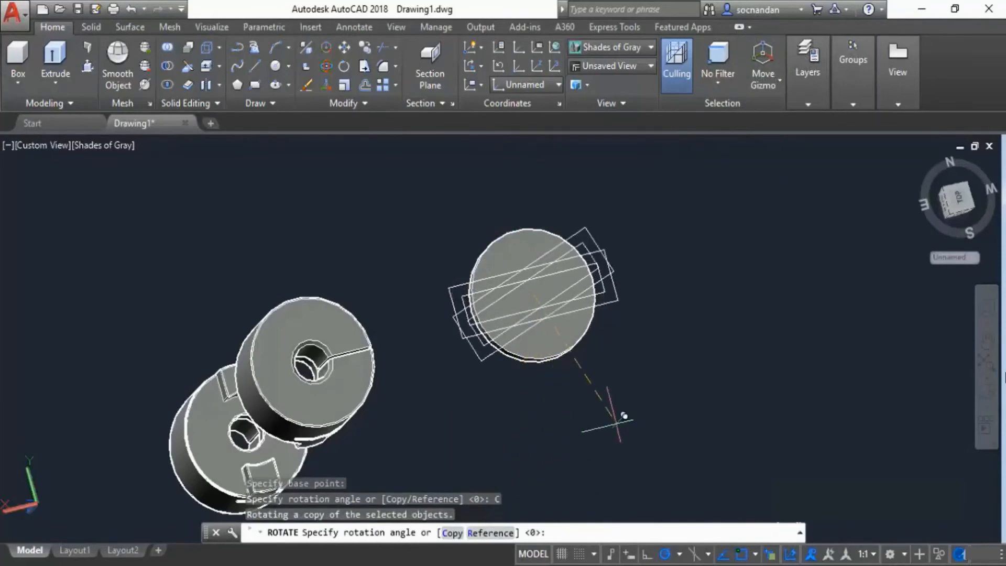
pyautogui.write('90')
pyautogui.press('Return')
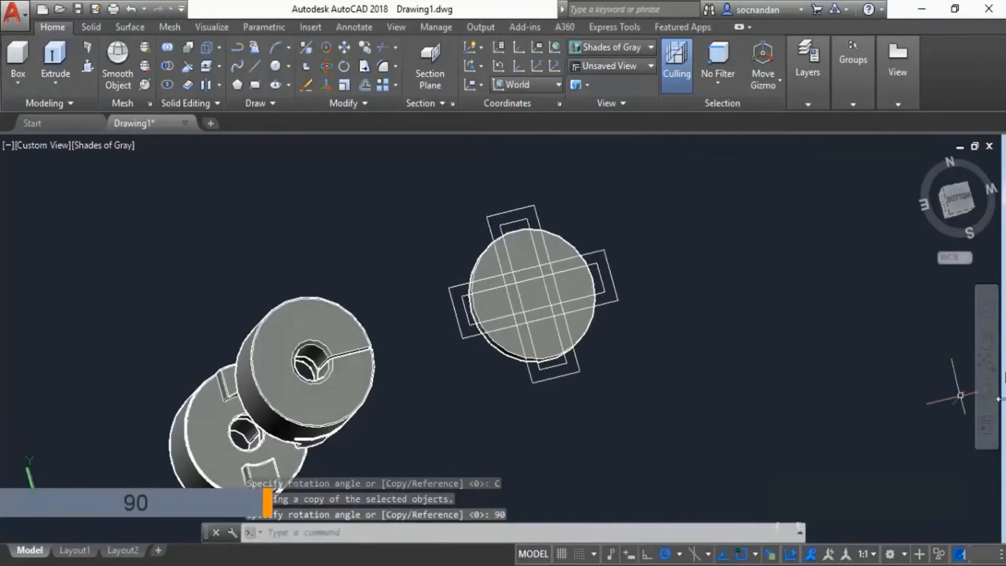
# Step: Move the two rotated rectangles 6 units along +Z to the disc's opposite face
pyautogui.click(986, 399)
pyautogui.moveTo(545, 422); pyautogui.dragTo(570, 306)
pyautogui.rightClick(683, 228)
pyautogui.click(700, 231)
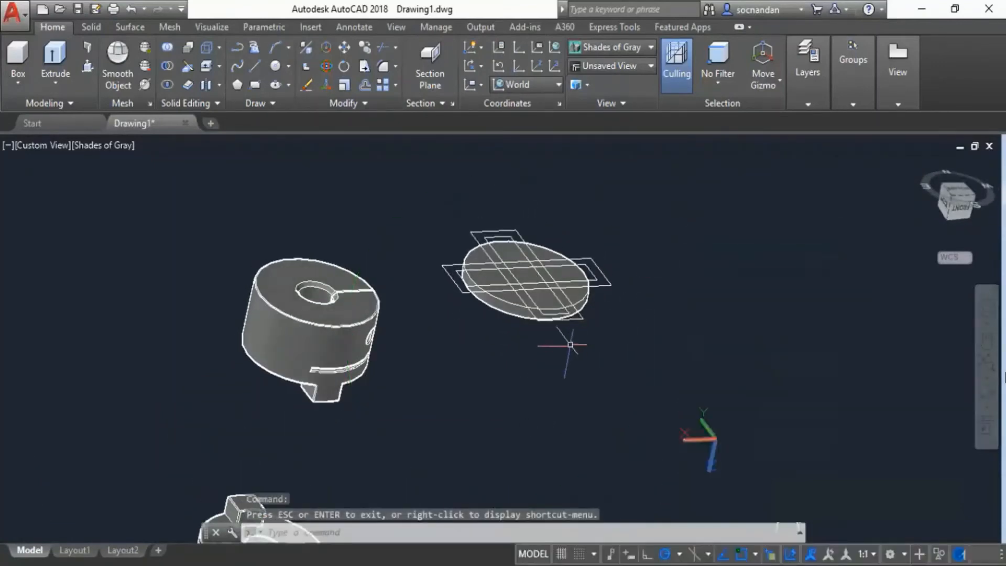
pyautogui.click(495, 229)
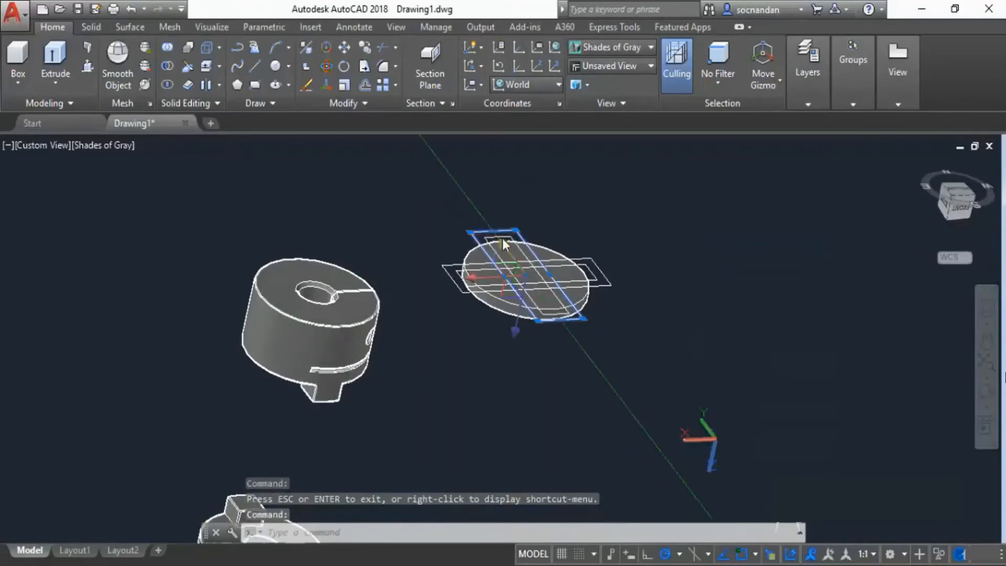
pyautogui.click(488, 238)
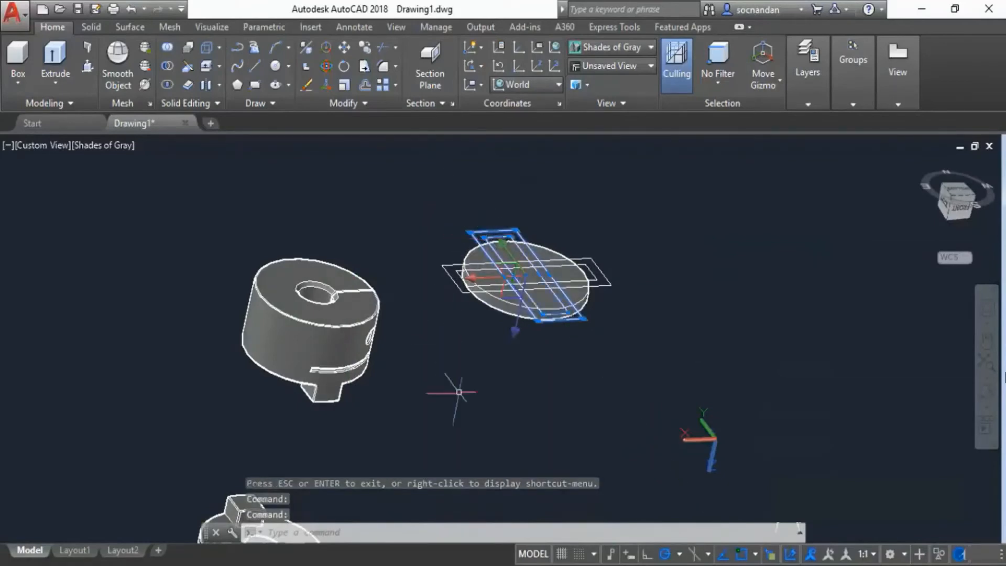
pyautogui.click(343, 47)
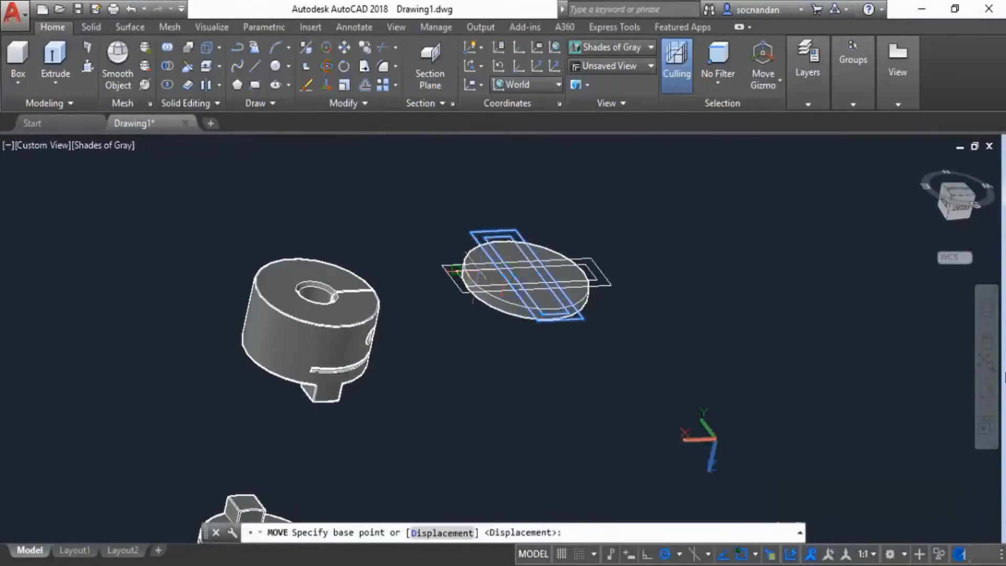
pyautogui.click(579, 319)
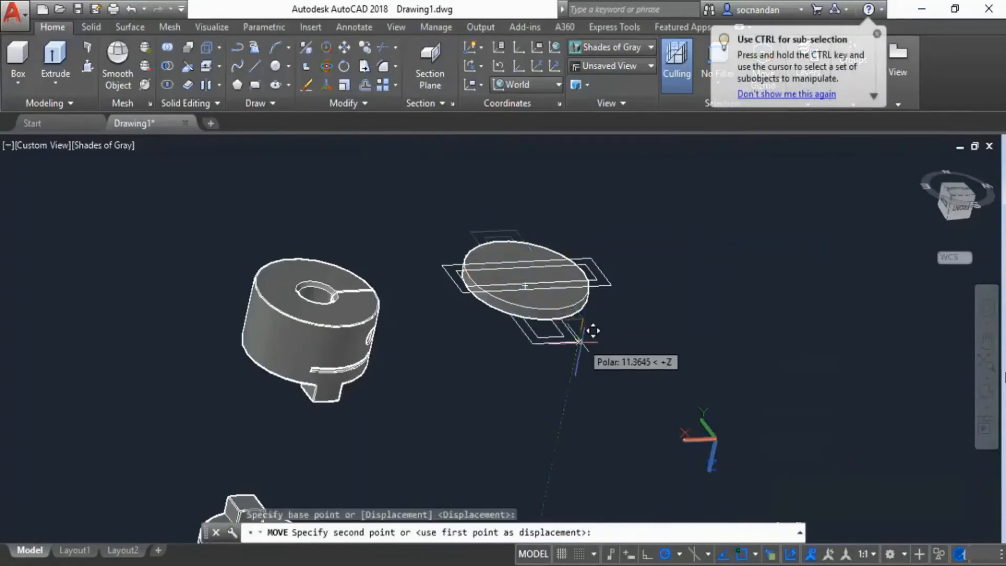
pyautogui.write('6')
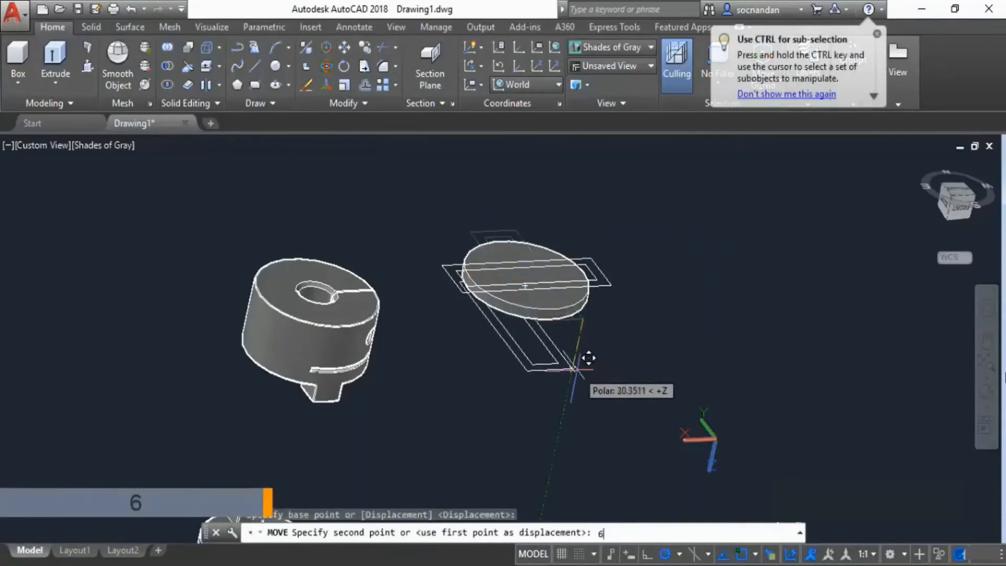
pyautogui.press('Return')
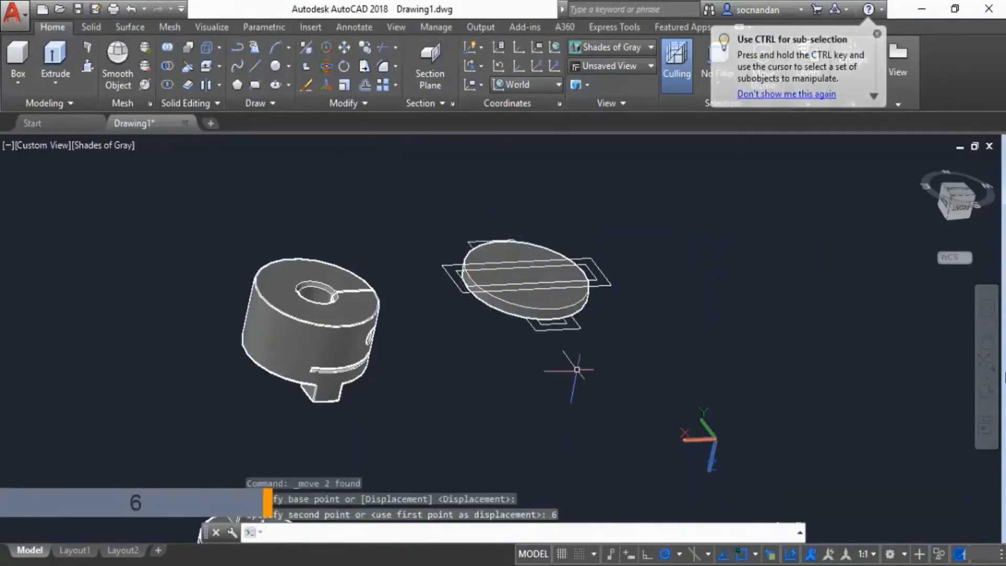
# Step: Presspull the two strips between the nested rectangles on one face of the disc outward by 10, forming parallel ribs
pyautogui.click(986, 392)
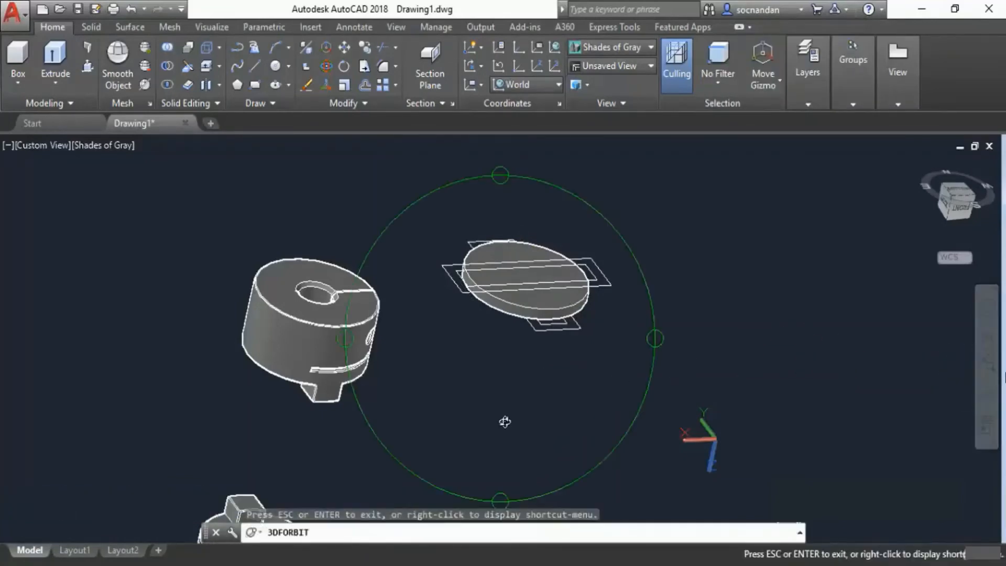
pyautogui.moveTo(503, 417)
pyautogui.mouseDown()
pyautogui.moveTo(450, 385)
pyautogui.moveTo(427, 449)
pyautogui.moveTo(503, 404)
pyautogui.moveTo(519, 410)
pyautogui.mouseUp()
pyautogui.press('Escape')
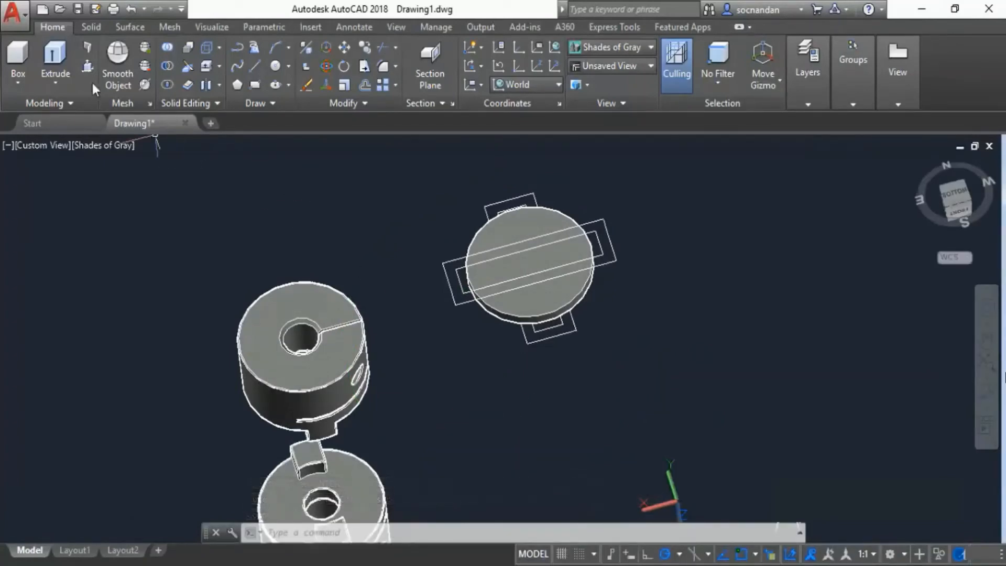
pyautogui.click(89, 68)
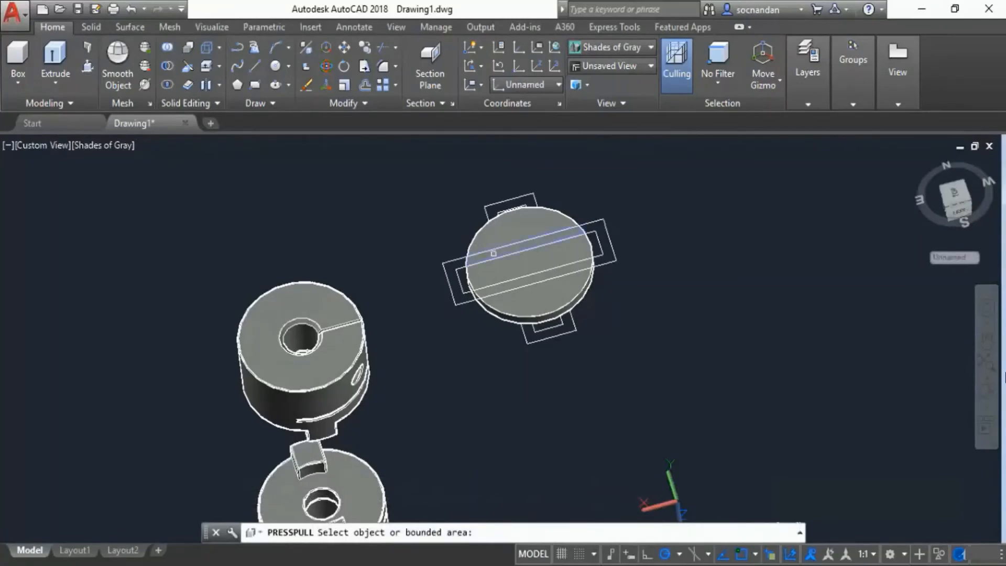
pyautogui.scroll(6, 493, 254)
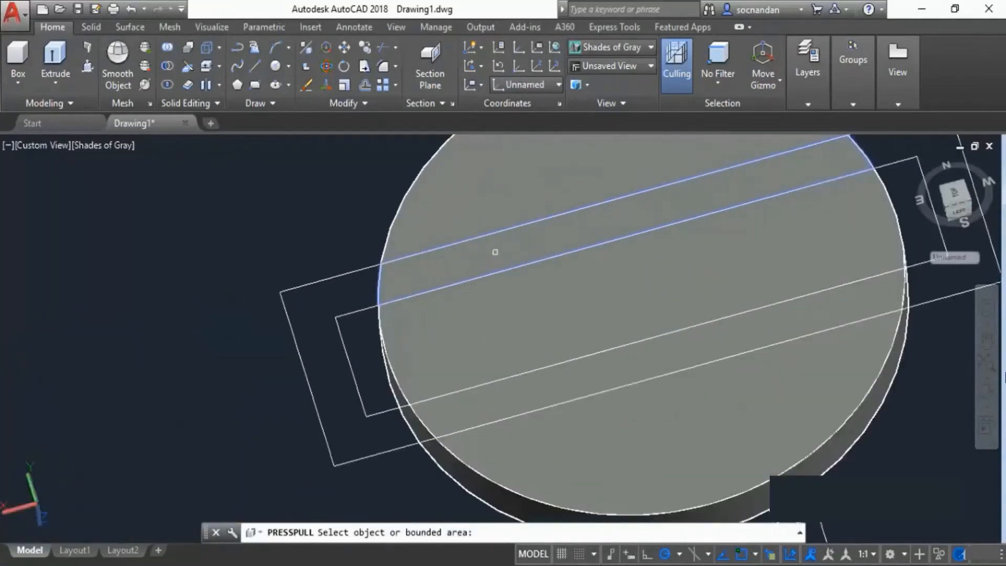
pyautogui.click(486, 254)
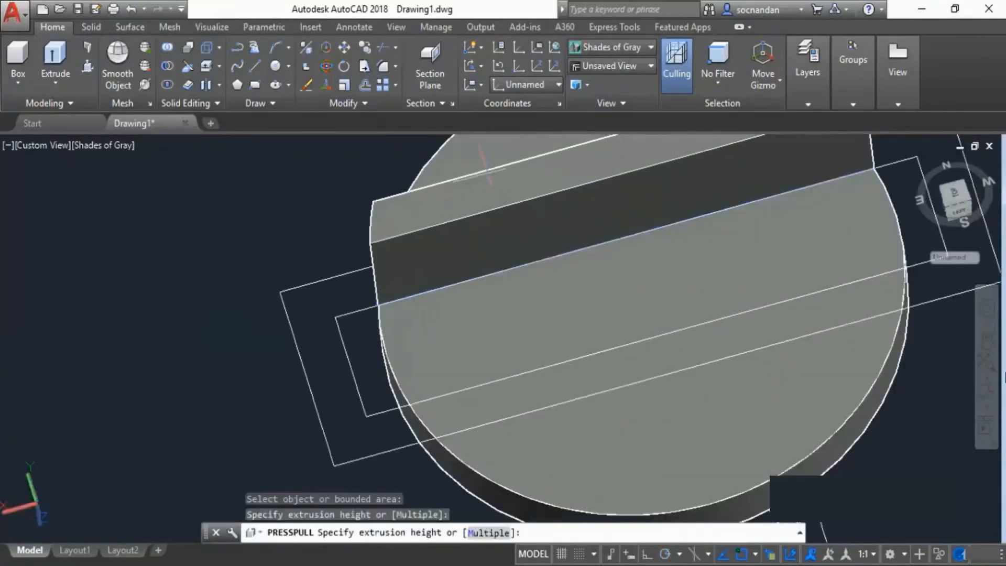
pyautogui.write('10')
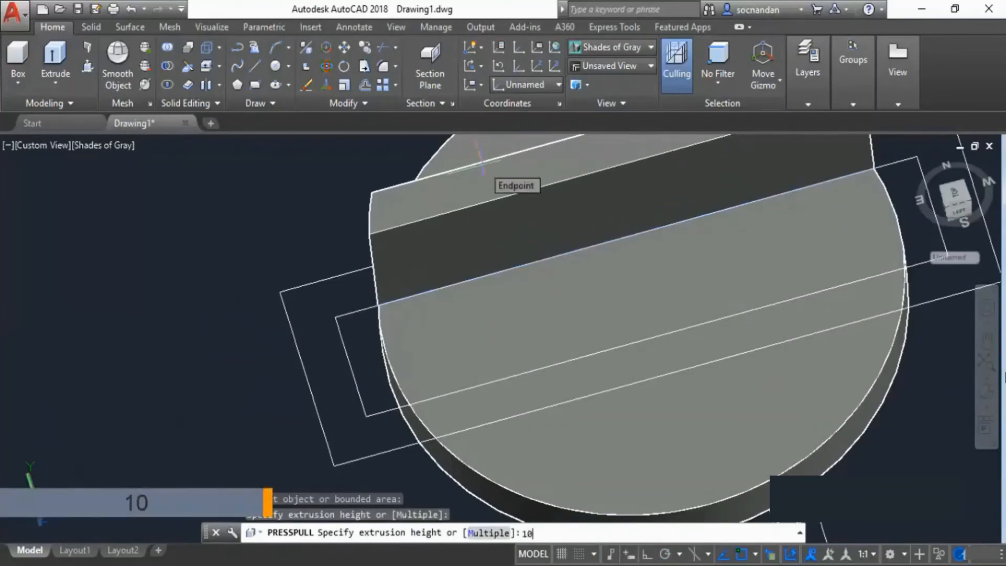
pyautogui.press('Return')
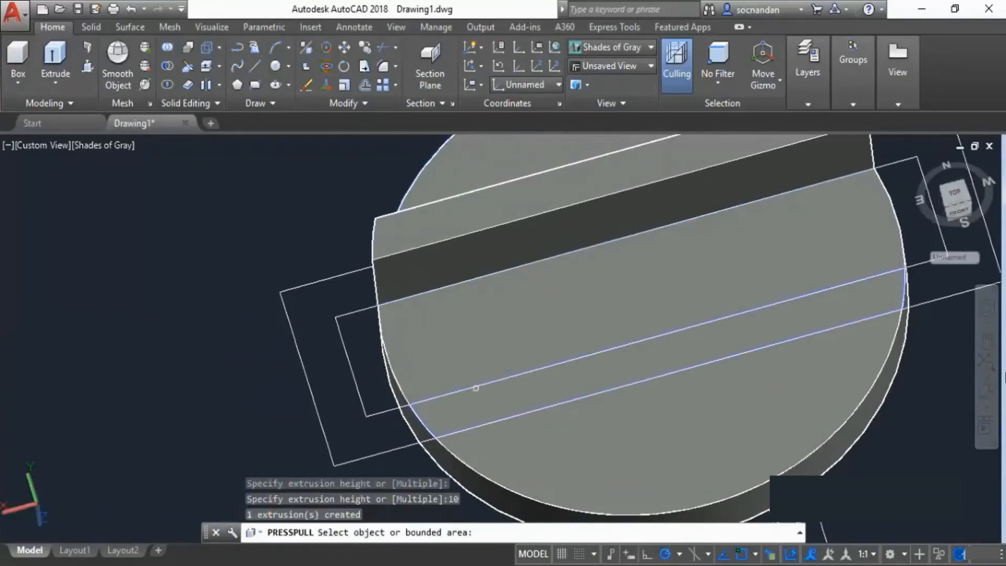
pyautogui.click(487, 399)
pyautogui.write('10')
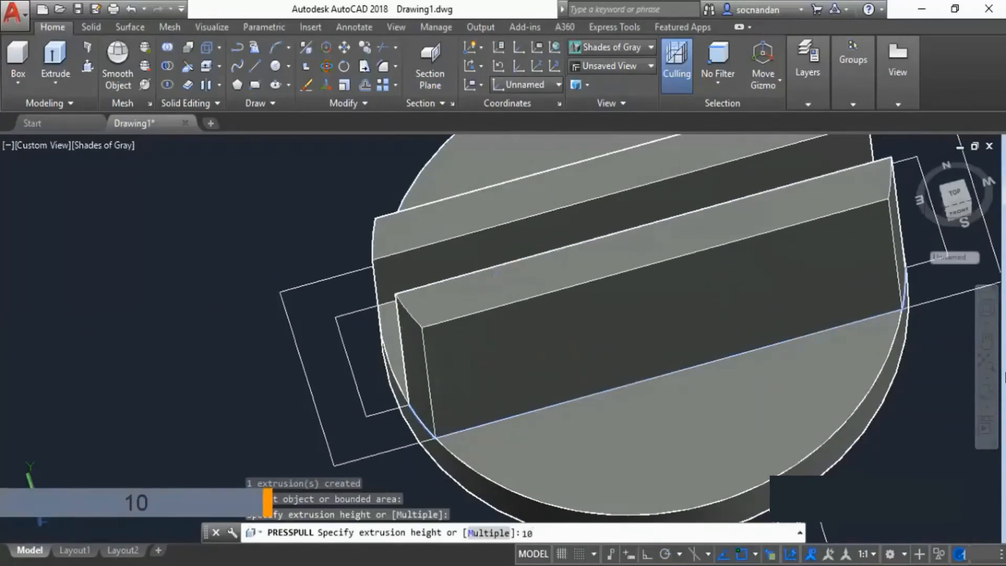
pyautogui.press('Return')
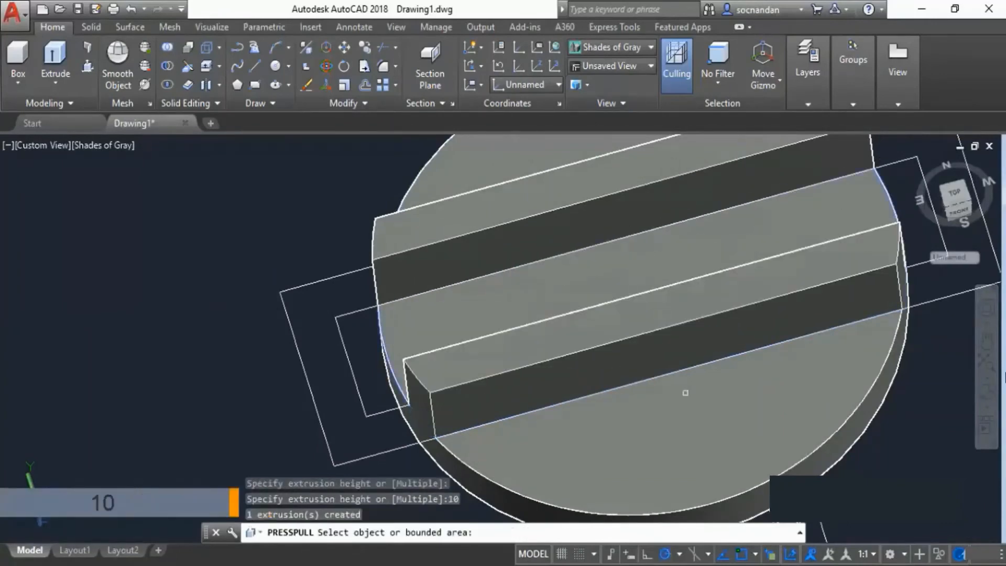
# Step: Presspull the two perpendicular strips on the disc's opposite face outward by 10
pyautogui.scroll(-1, 818, 364)
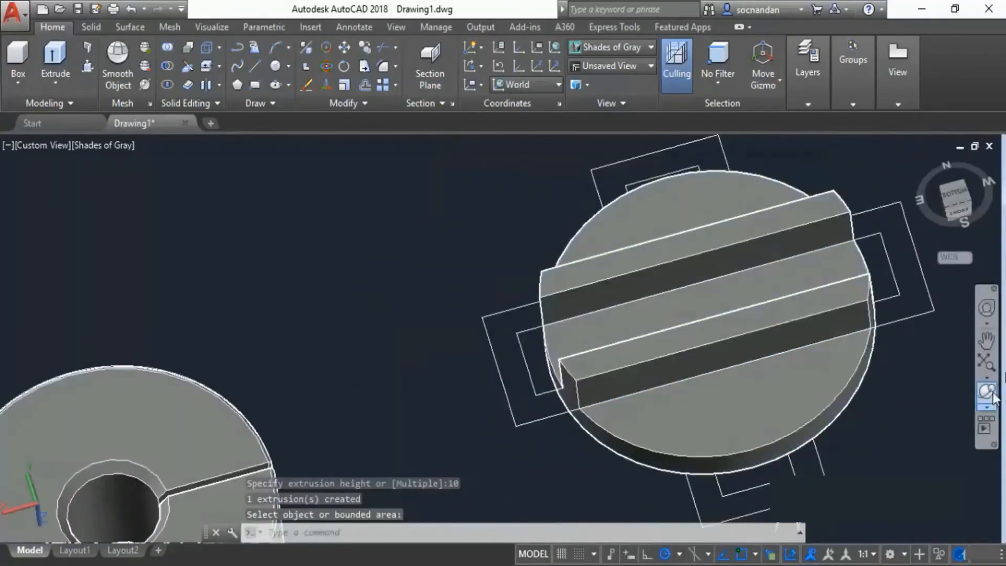
pyautogui.click(986, 392)
pyautogui.moveTo(615, 292); pyautogui.dragTo(440, 369)
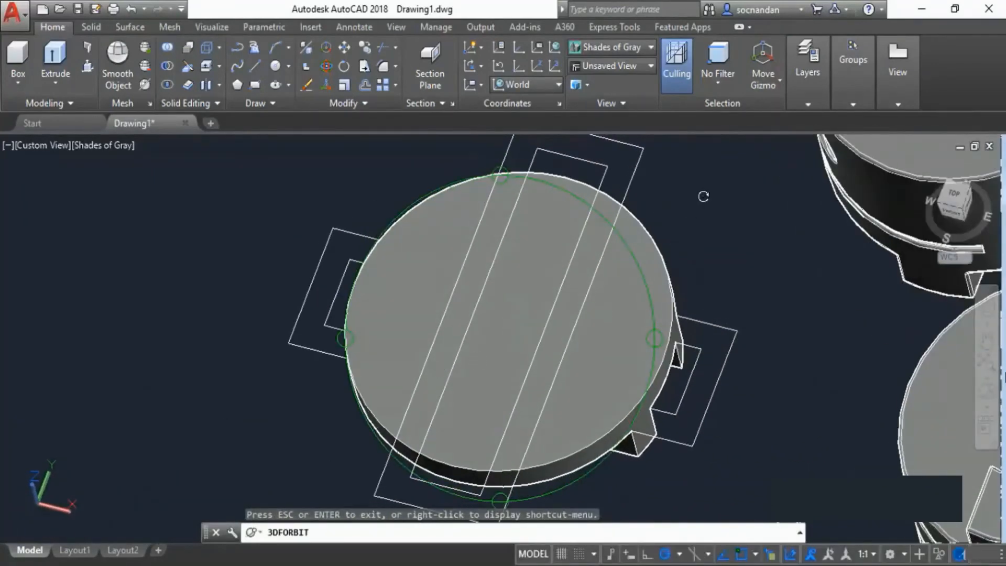
pyautogui.press('Escape')
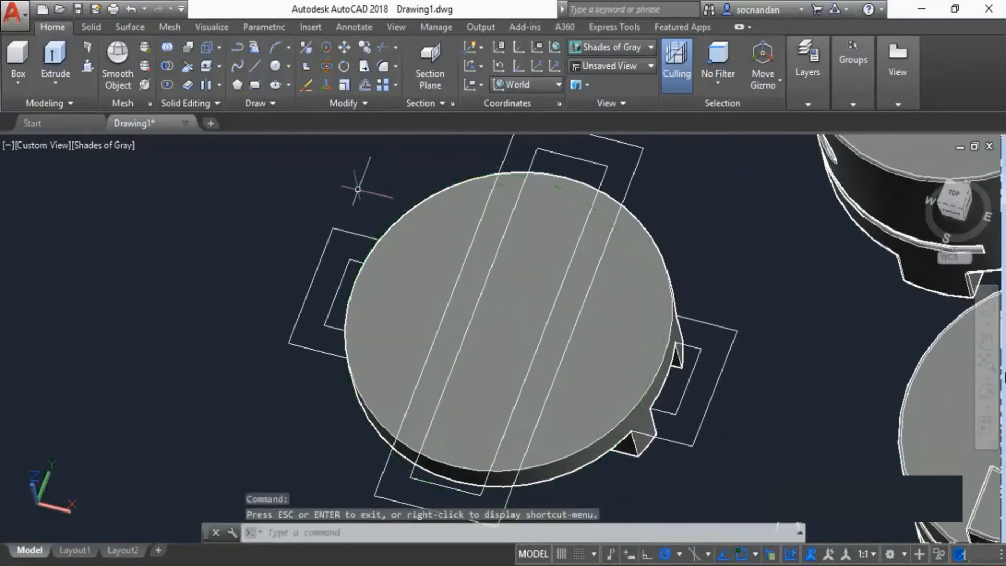
pyautogui.click(87, 67)
pyautogui.click(474, 273)
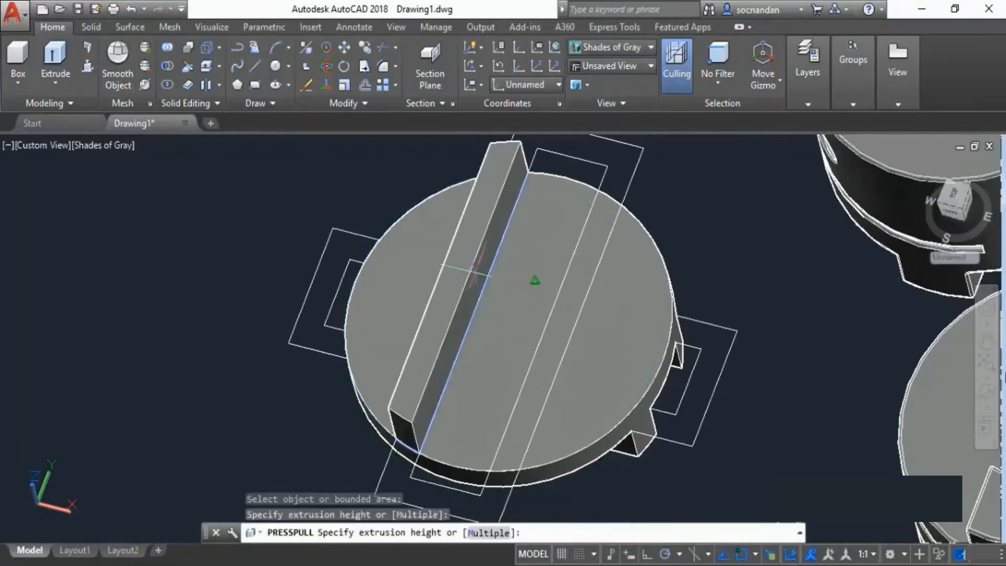
pyautogui.write('10')
pyautogui.press('Return')
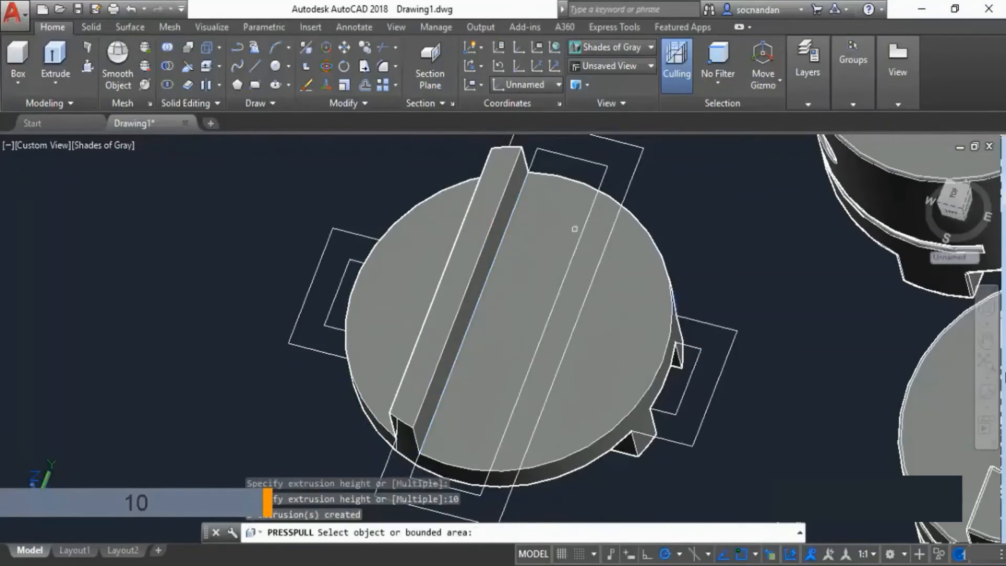
pyautogui.click(585, 247)
pyautogui.write('1')
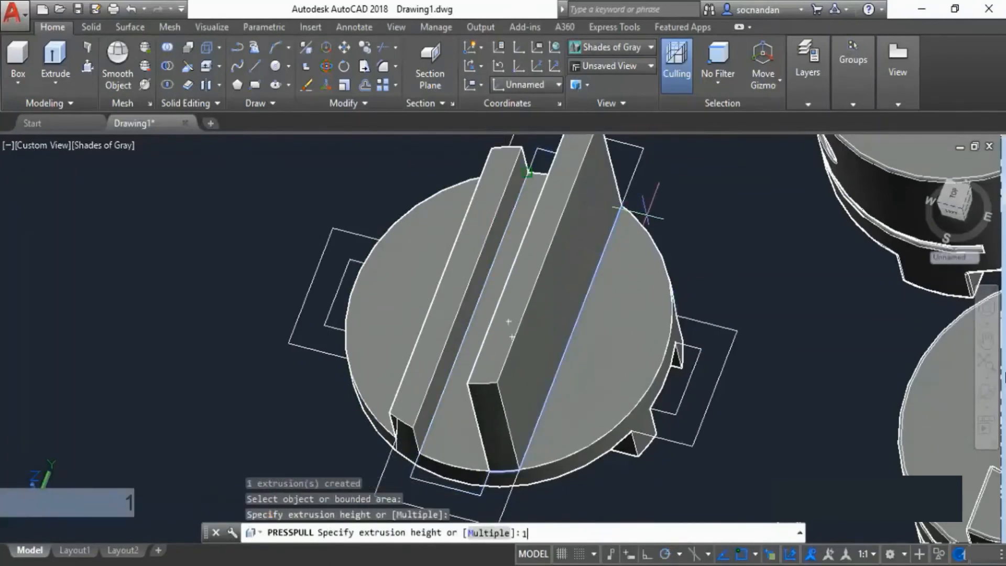
pyautogui.write('0')
pyautogui.press('Return')
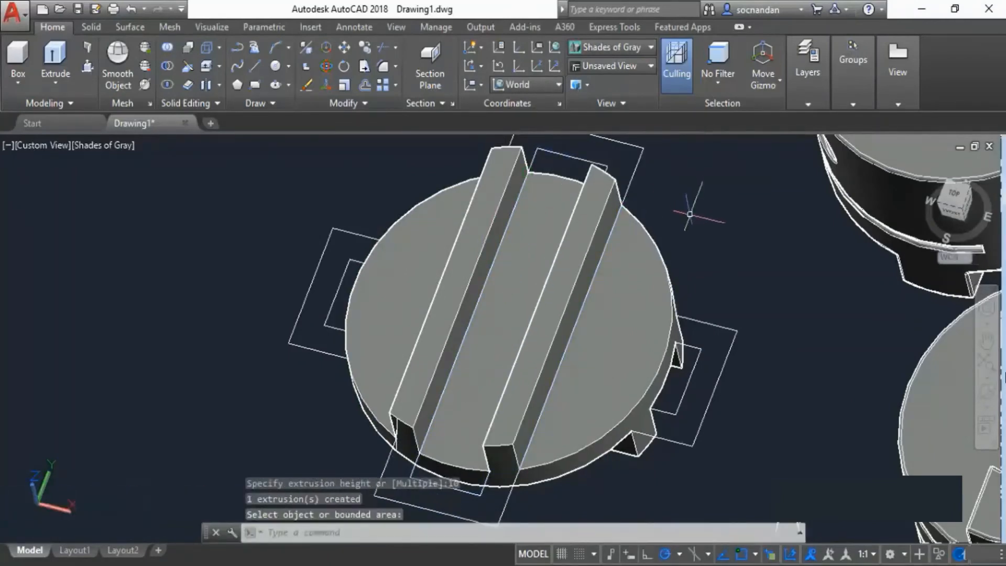
# Step: Erase all four construction rectangles around the disc, using Select Similar to pick them together
pyautogui.scroll(-4, 705, 215)
pyautogui.moveTo(714, 224); pyautogui.dragTo(591, 279, button='middle')
pyautogui.press('Escape')
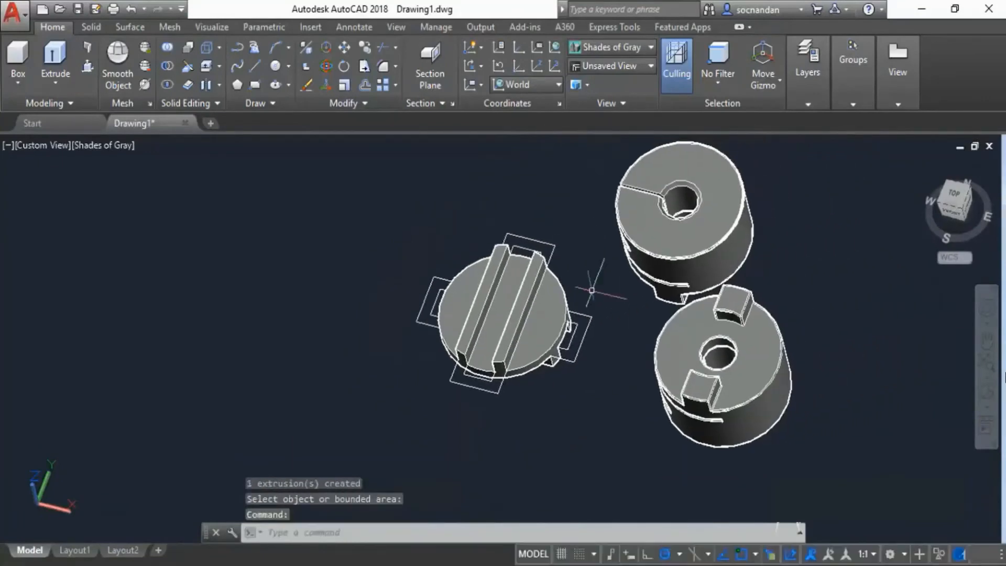
pyautogui.click(987, 393)
pyautogui.moveTo(530, 382); pyautogui.dragTo(564, 337)
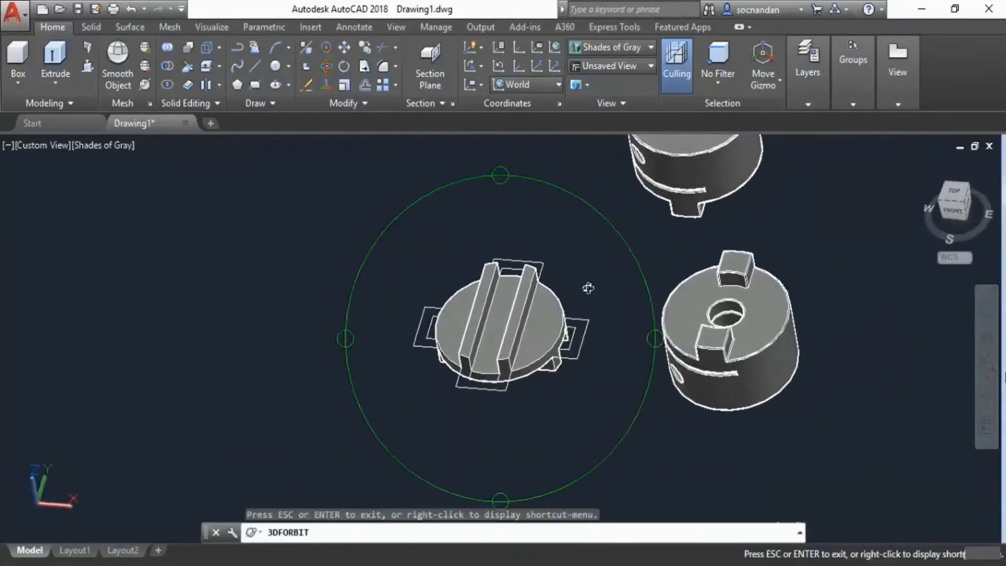
pyautogui.press('Escape')
pyautogui.click(580, 341)
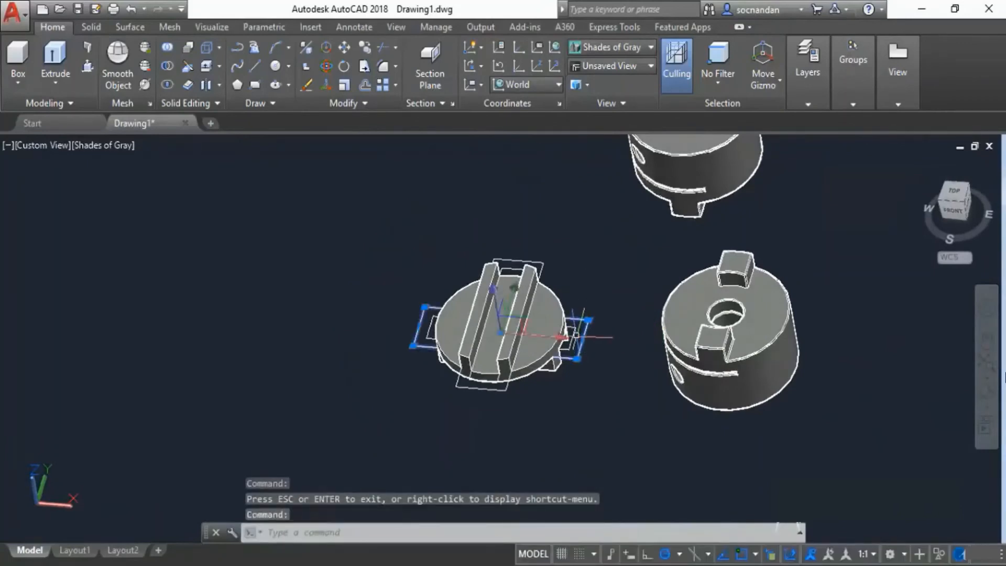
pyautogui.rightClick(588, 236)
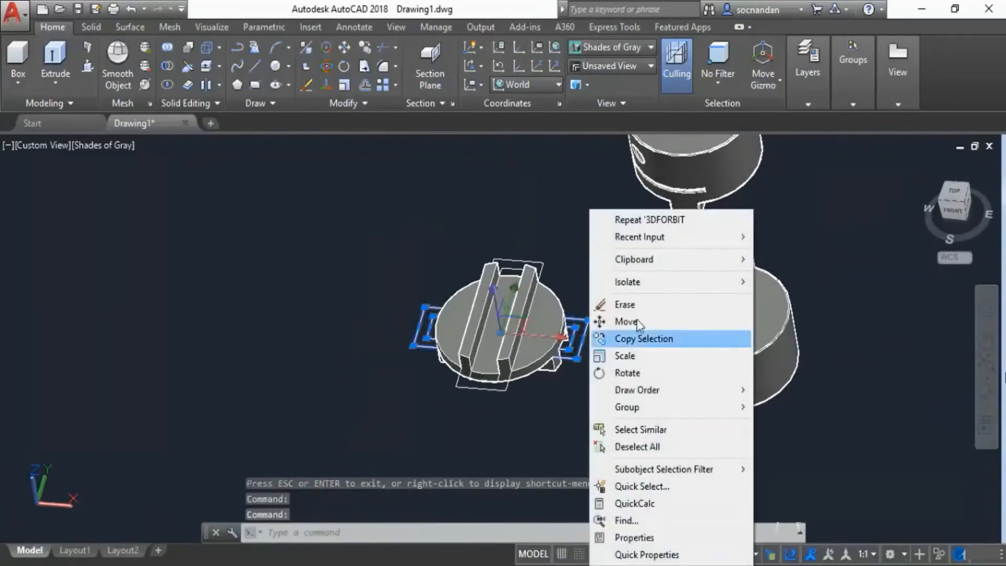
pyautogui.moveTo(619, 281)
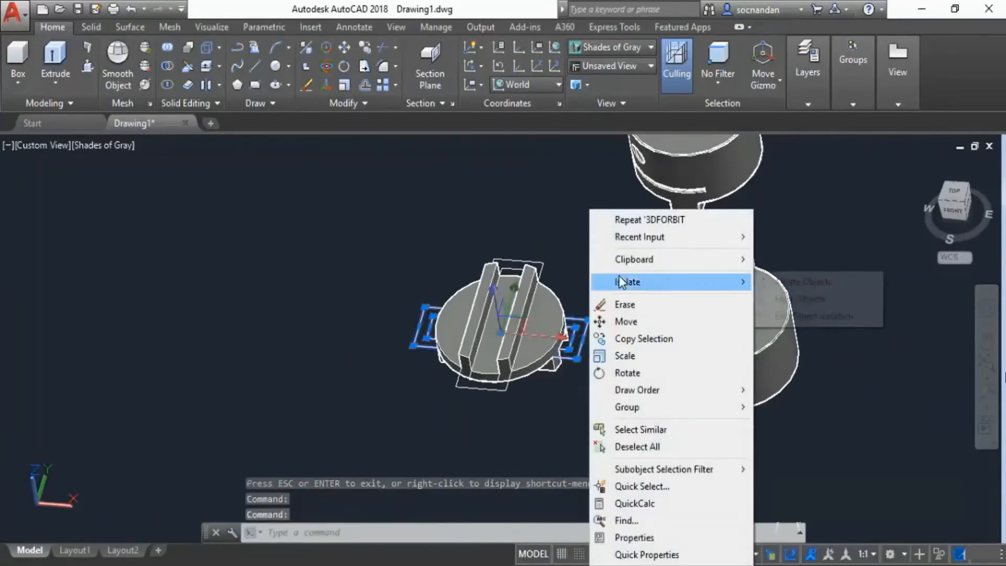
pyautogui.click(658, 433)
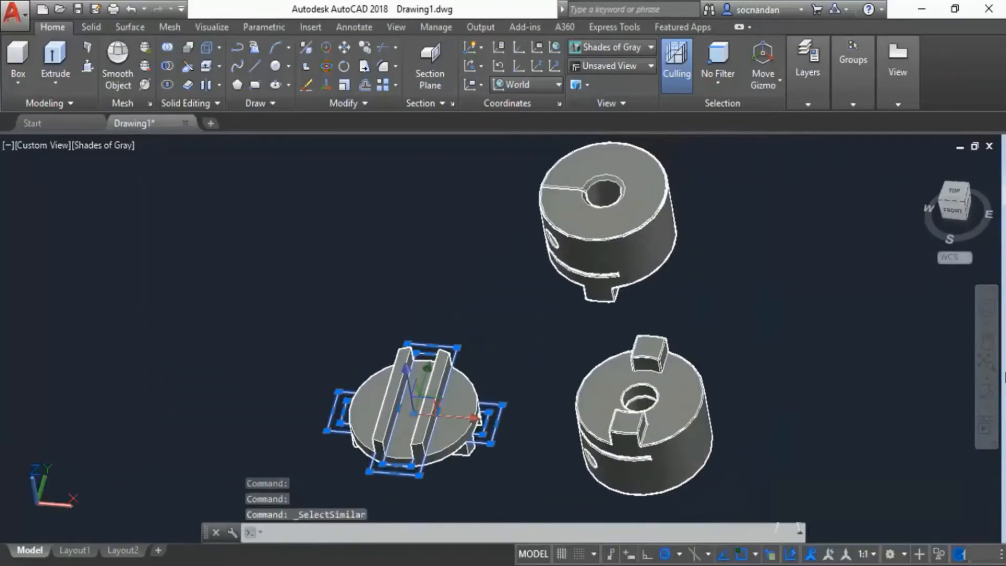
pyautogui.moveTo(717, 198); pyautogui.dragTo(630, 282, button='middle')
pyautogui.rightClick(690, 274)
pyautogui.click(723, 304)
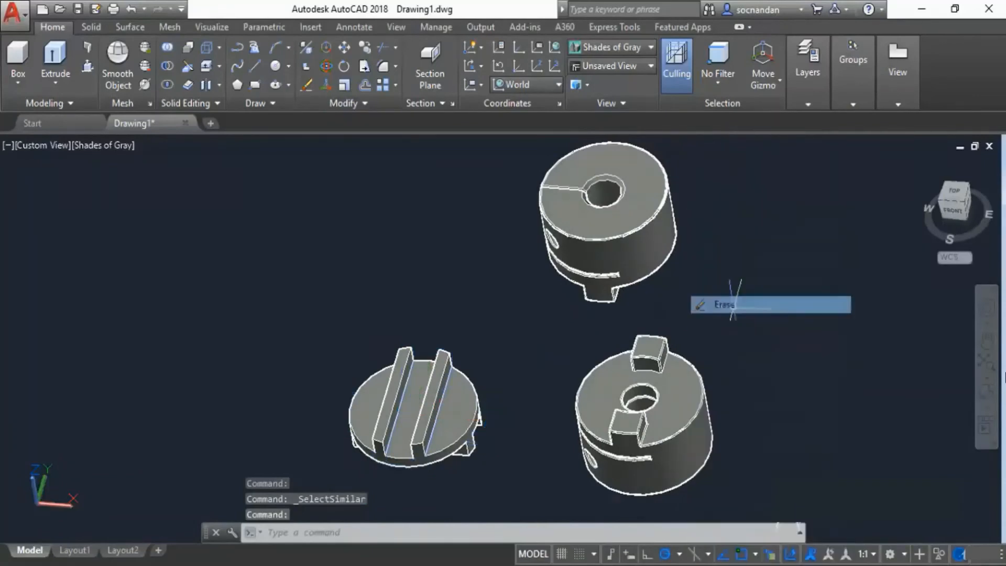
# Step: Rotate the lower hub, whose jaws face up, by 90 degrees about its vertical Z axis with 3D Rotate
pyautogui.scroll(-2, 712, 321)
pyautogui.moveTo(712, 321); pyautogui.dragTo(624, 309, button='middle')
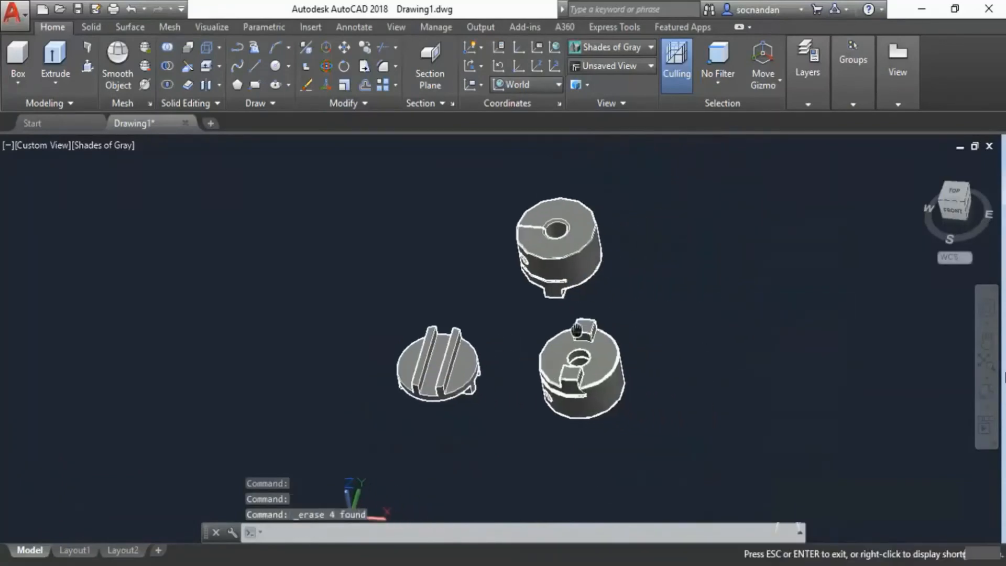
pyautogui.click(623, 359)
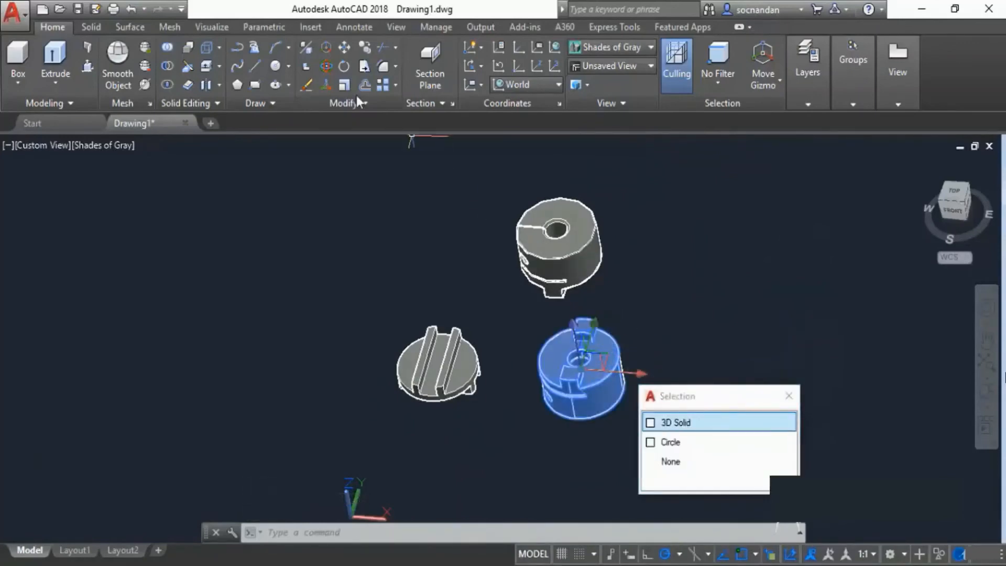
pyautogui.click(327, 68)
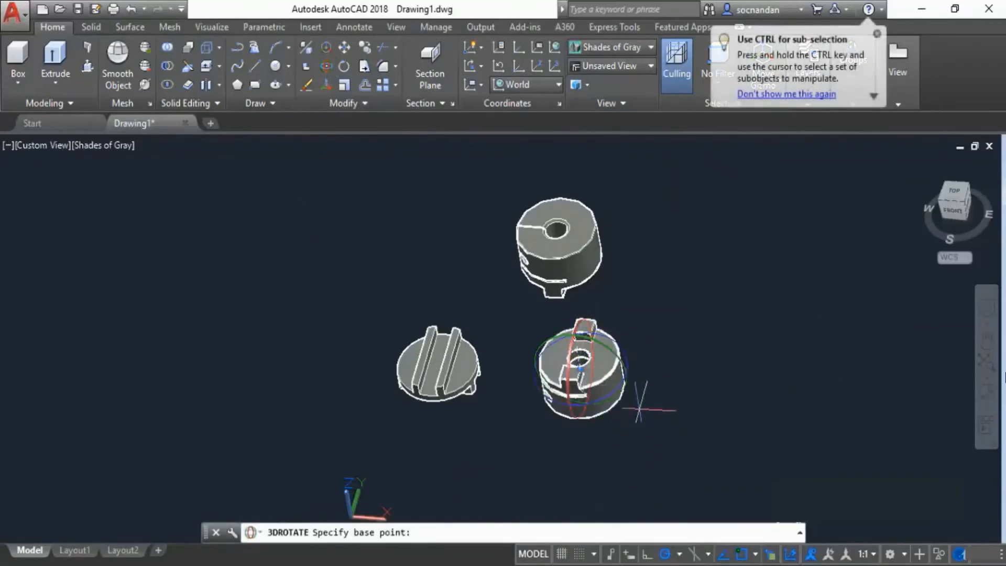
pyautogui.click(626, 352)
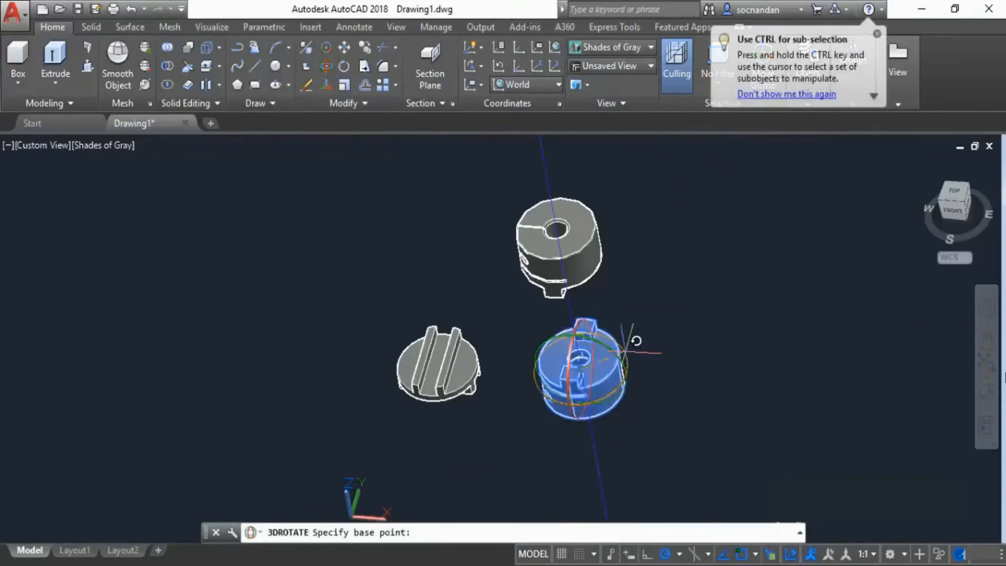
pyautogui.write('9')
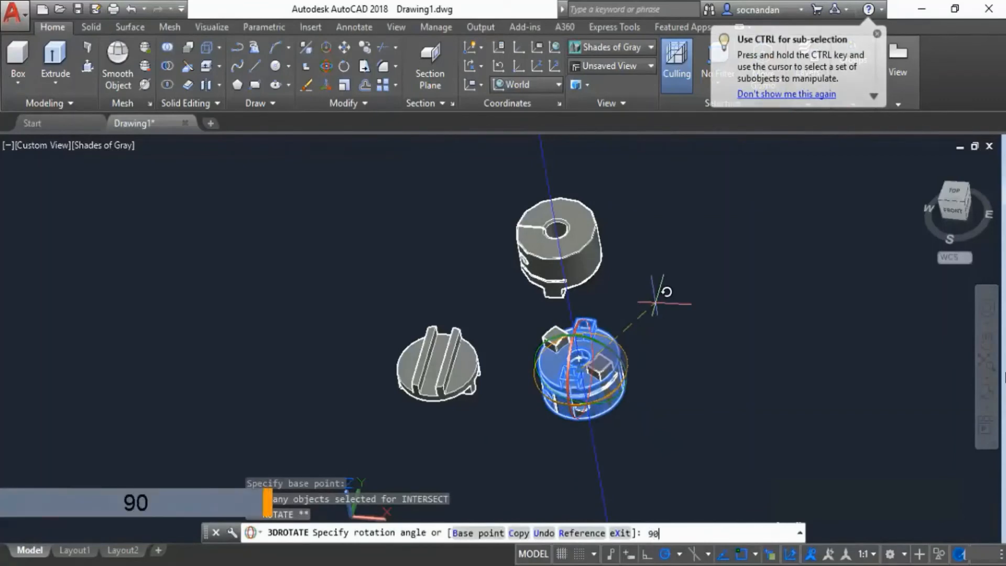
pyautogui.write('0')
pyautogui.press('Return')
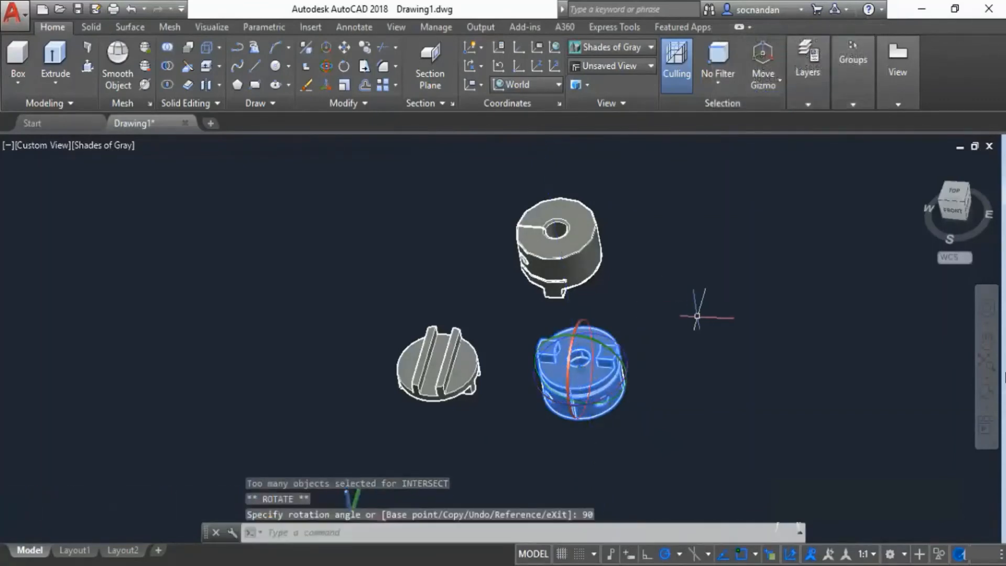
pyautogui.press('Escape')
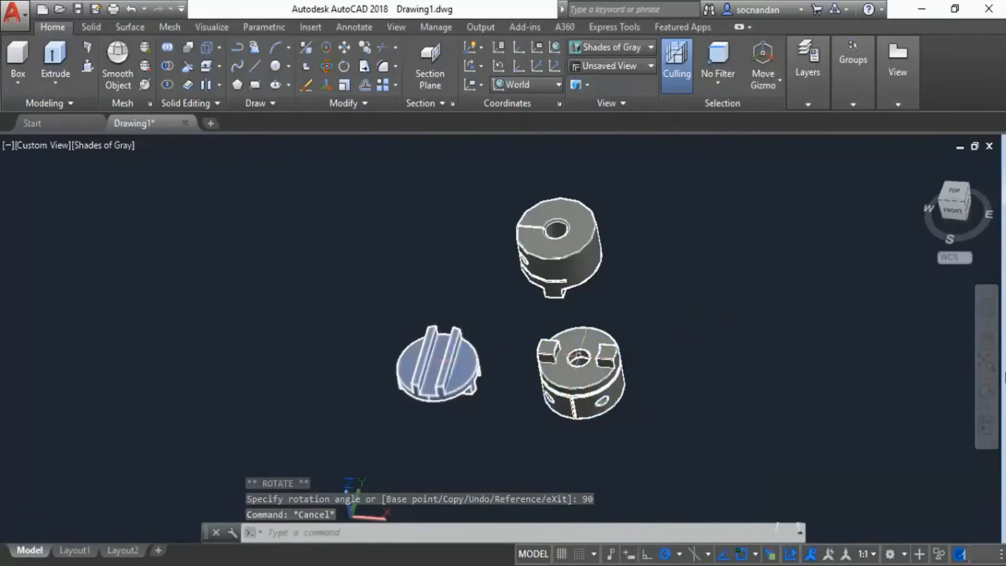
# Step: Move the ribbed disc by its centre onto the hubs' common axis, just above the lower hub
pyautogui.click(446, 352)
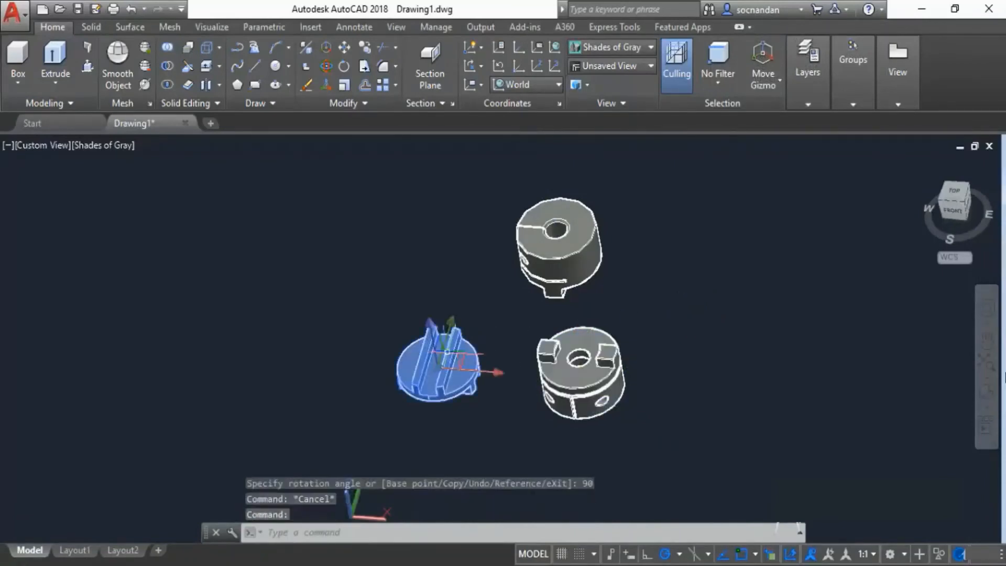
pyautogui.click(344, 48)
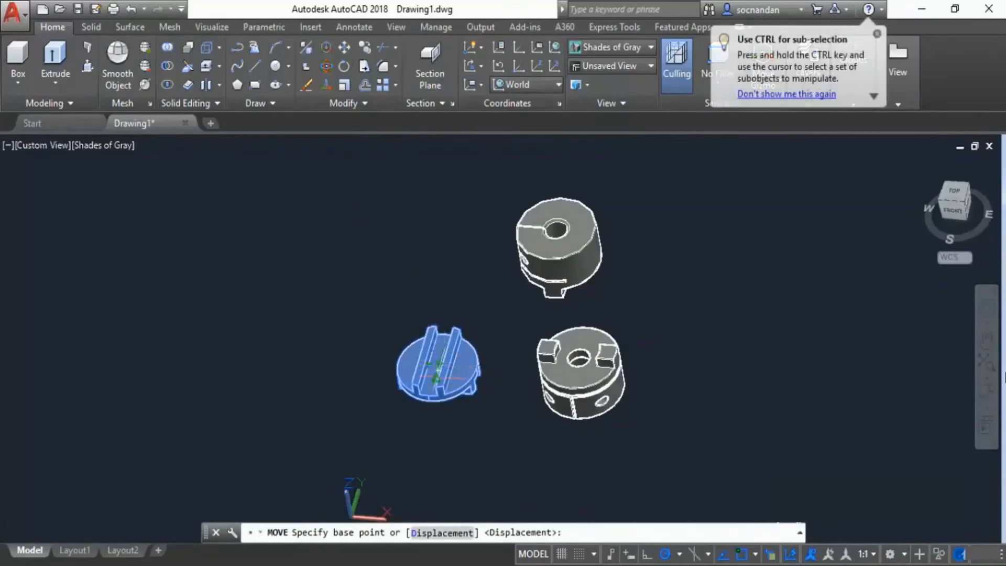
pyautogui.click(440, 369)
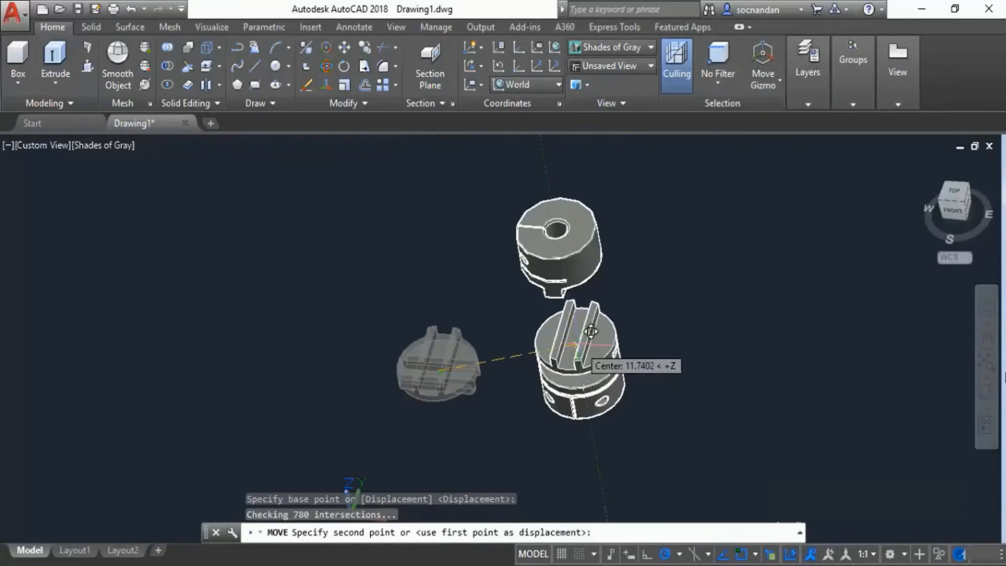
pyautogui.click(590, 317)
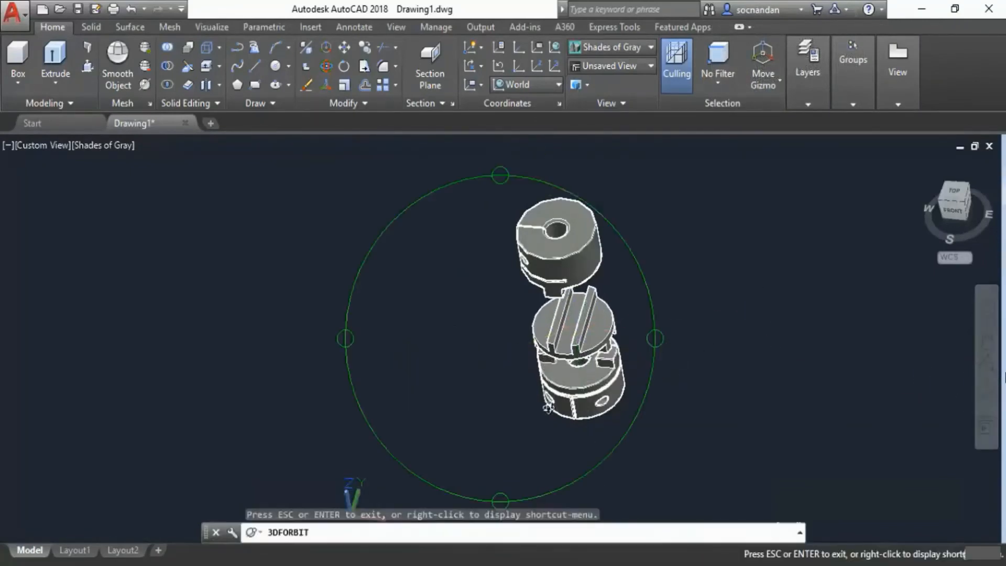
# Step: Move the ribbed disc up along the hubs' common axis so that it sits about midway between the two hubs
pyautogui.moveTo(549, 407); pyautogui.dragTo(530, 250)
pyautogui.rightClick(531, 251)
pyautogui.click(461, 286)
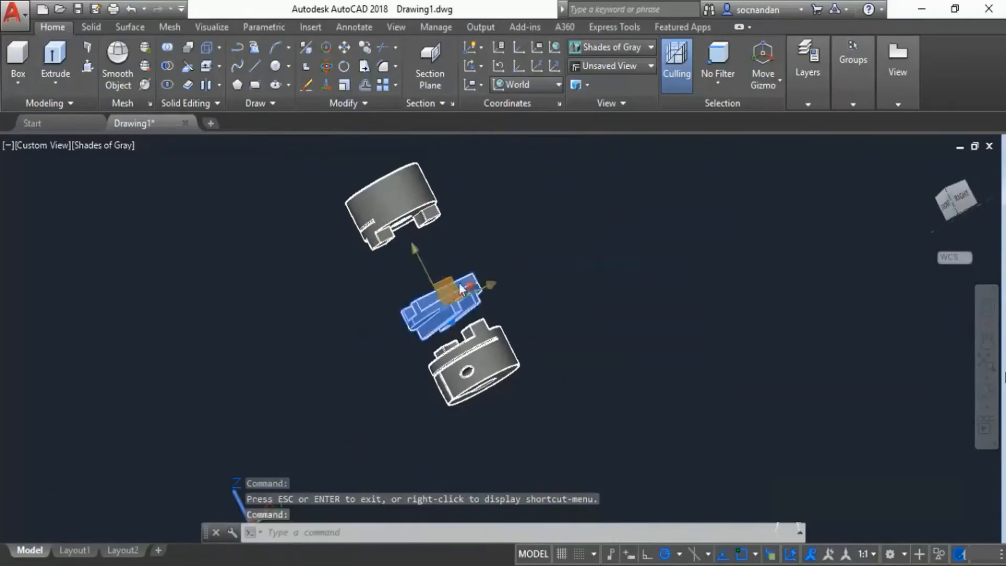
pyautogui.click(460, 285)
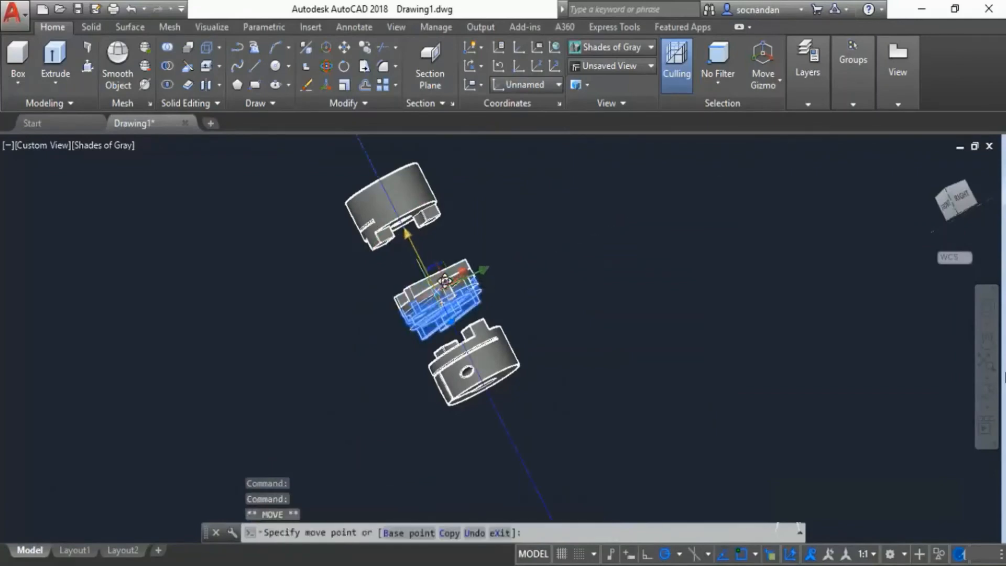
pyautogui.click(445, 281)
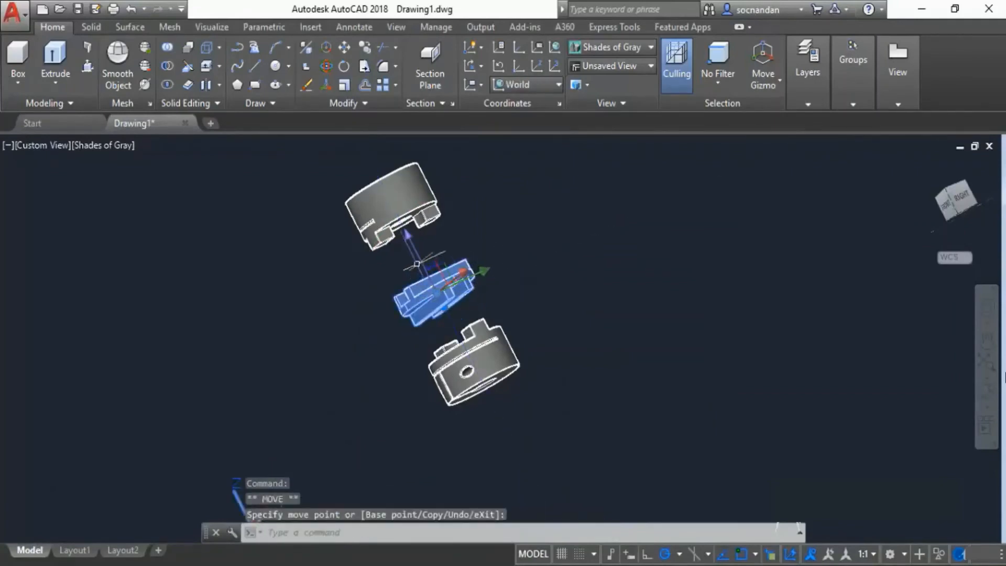
pyautogui.press('Escape')
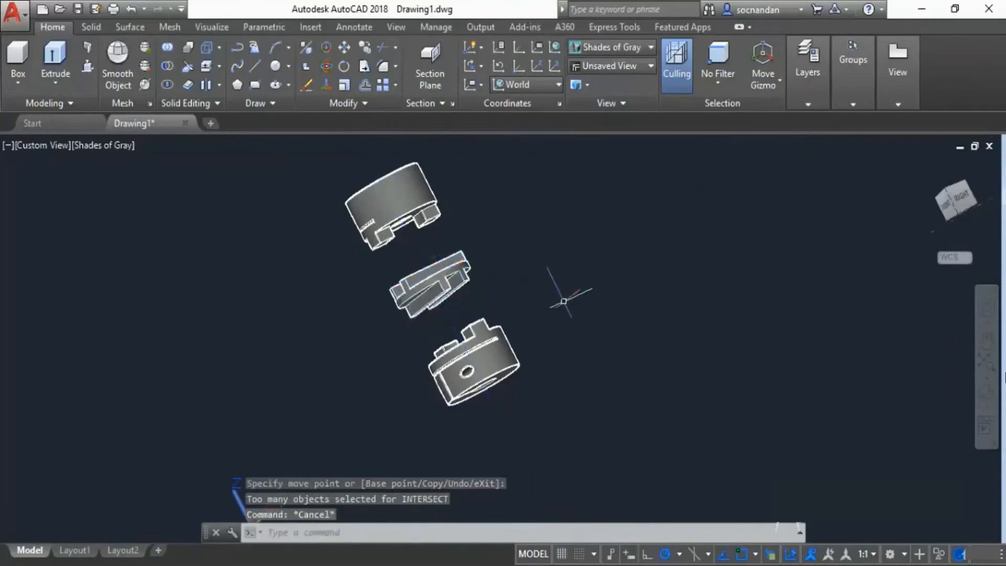
# Step: Examine the exploded coupling from several sides, checking how the hubs' jaws line up with the disc's ribs
pyautogui.scroll(-2, 418, 288)
pyautogui.moveTo(418, 289); pyautogui.dragTo(468, 320, button='middle')
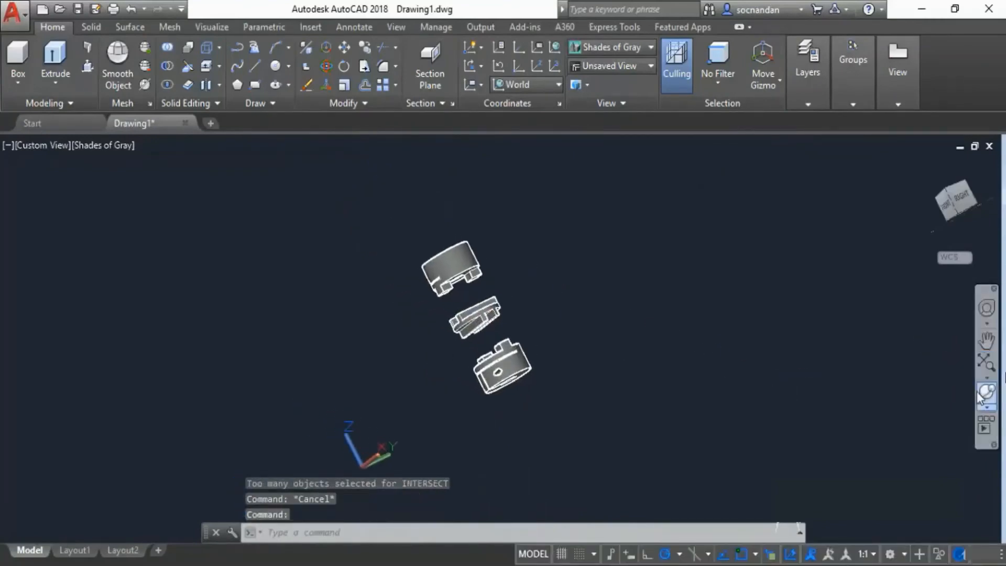
pyautogui.click(981, 392)
pyautogui.moveTo(410, 285); pyautogui.dragTo(420, 375)
pyautogui.scroll(5, 438, 353)
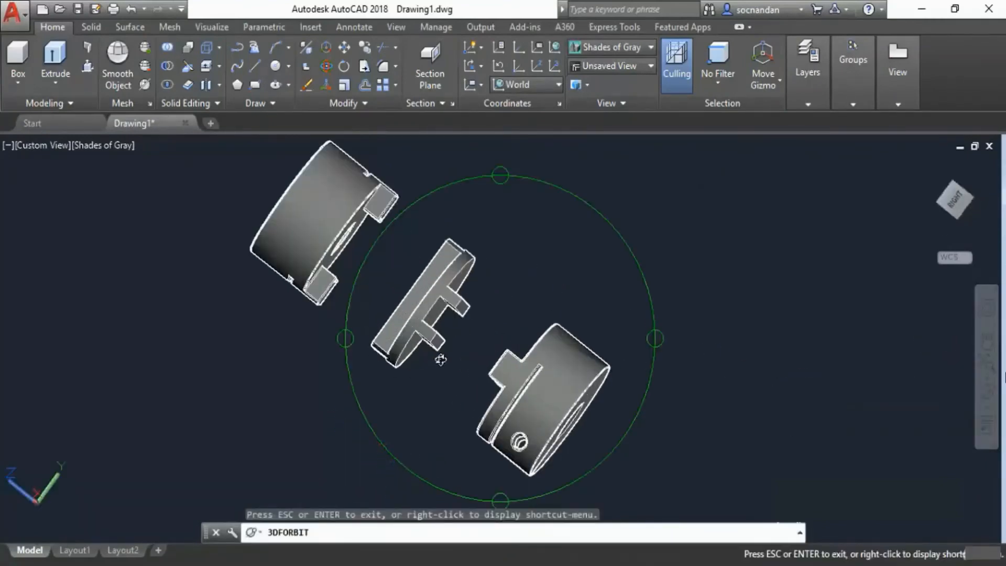
pyautogui.scroll(-2, 430, 266)
pyautogui.moveTo(430, 277); pyautogui.dragTo(487, 308)
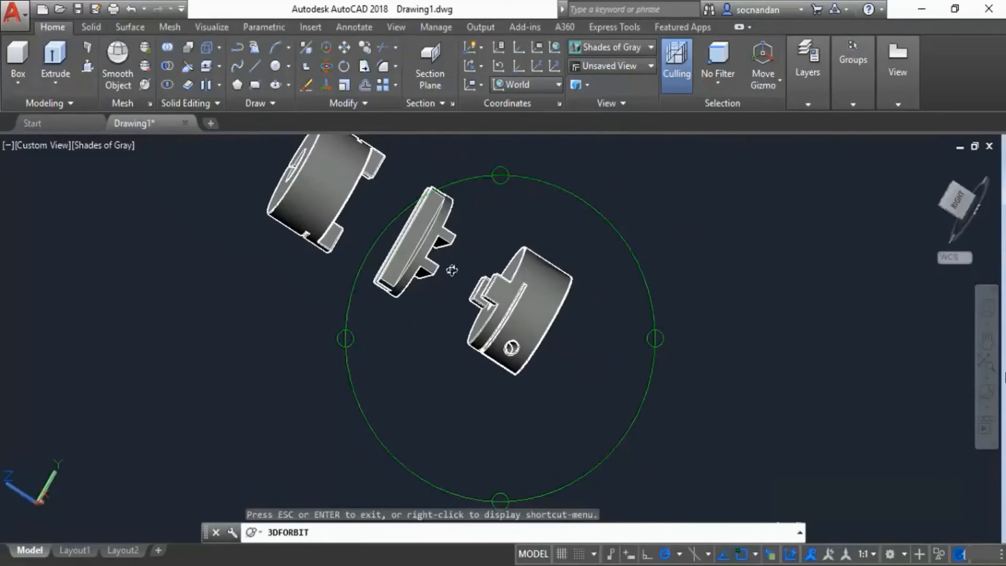
pyautogui.moveTo(421, 223); pyautogui.dragTo(378, 360)
pyautogui.moveTo(462, 389); pyautogui.dragTo(461, 274)
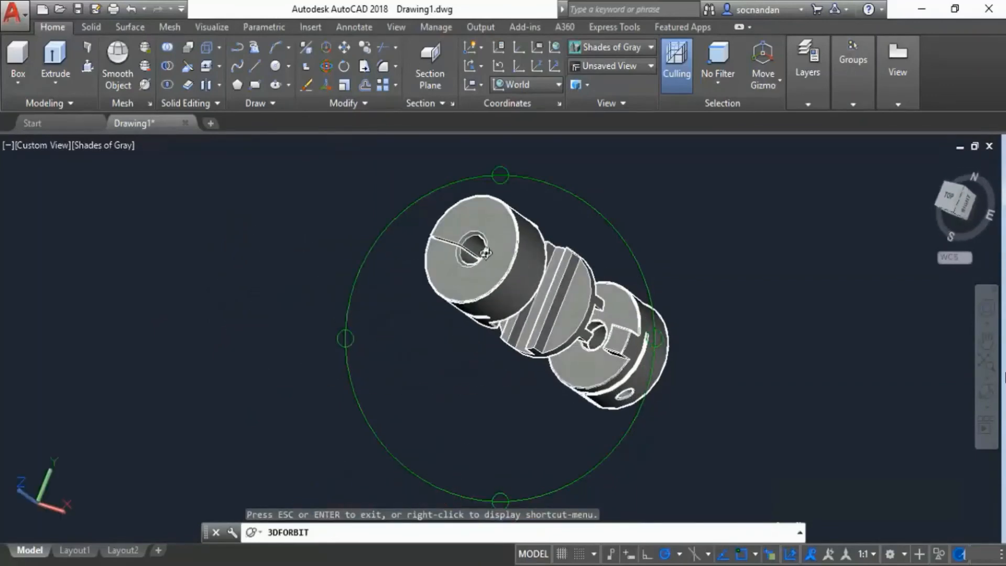
pyautogui.press('Escape')
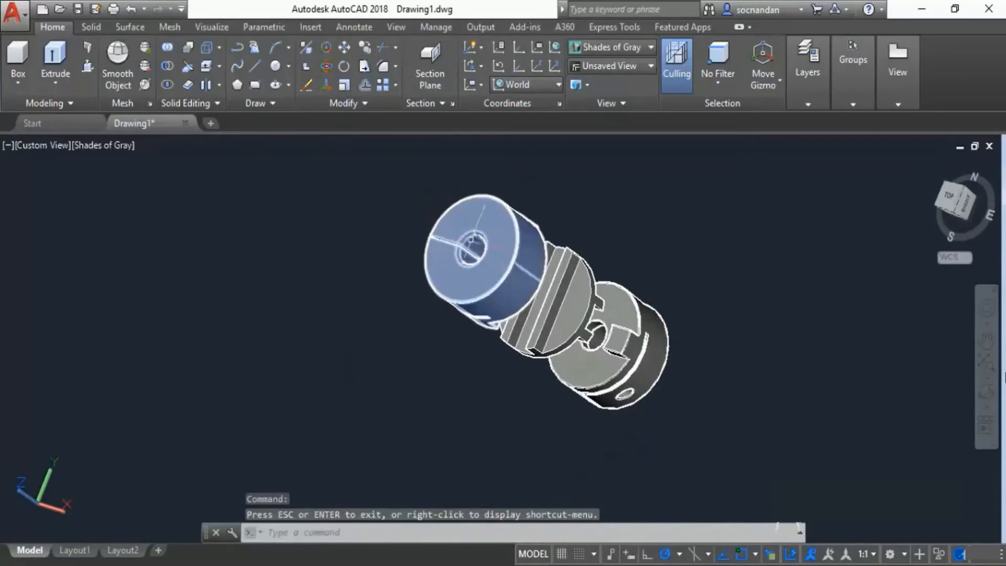
# Step: Draw a 20 by 4 rectangle beside the coupling in the Top view
pyautogui.scroll(3, 474, 243)
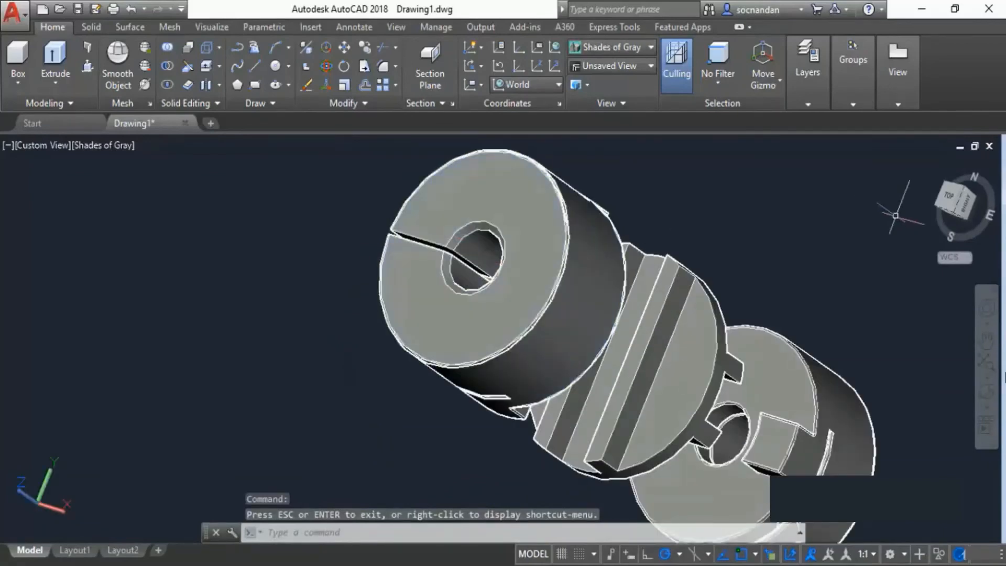
pyautogui.click(949, 200)
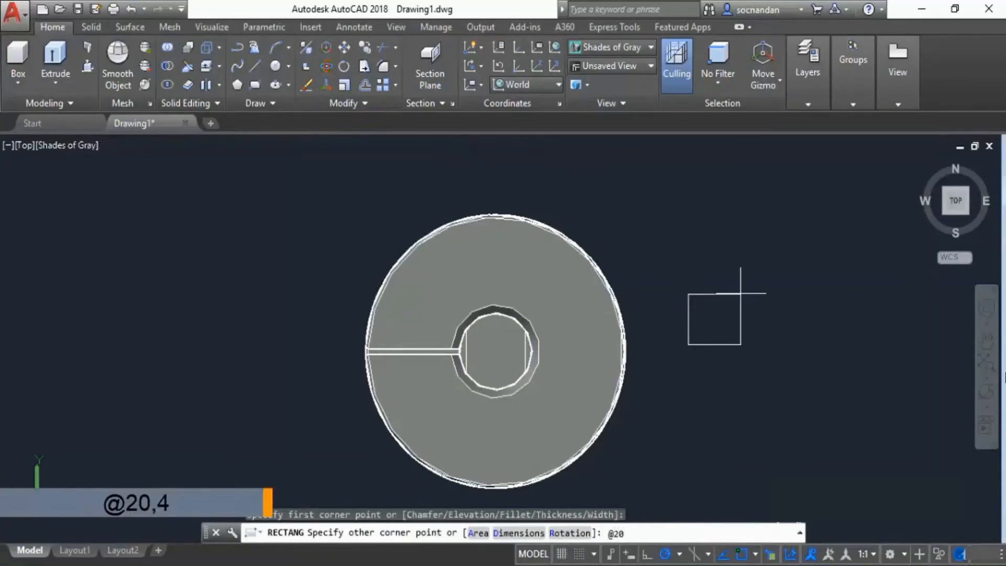
pyautogui.press('Return')
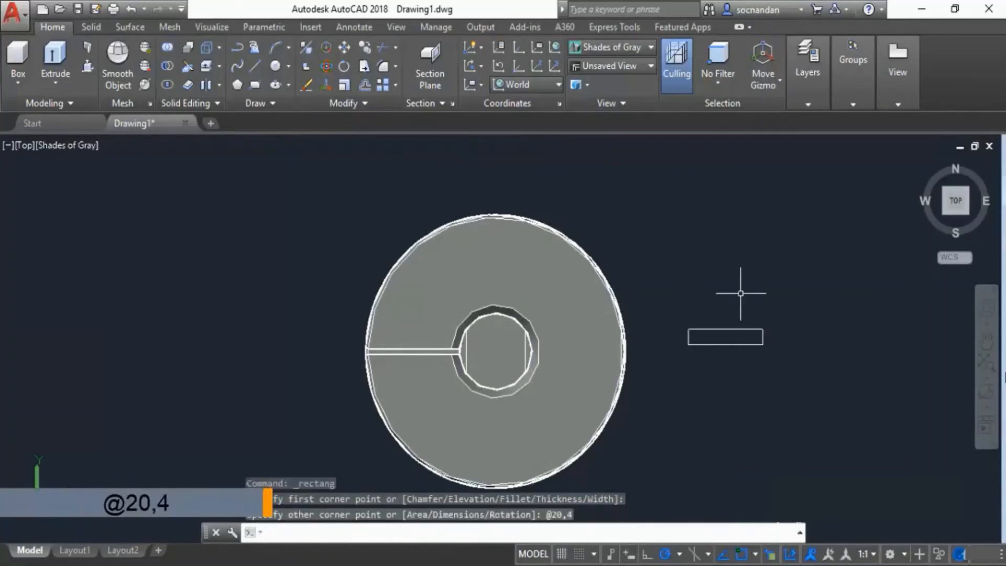
# Step: Move the 20 by 4 rectangle by the midpoint of its short side nearest the coupling to the hub bore's centre
pyautogui.click(735, 326)
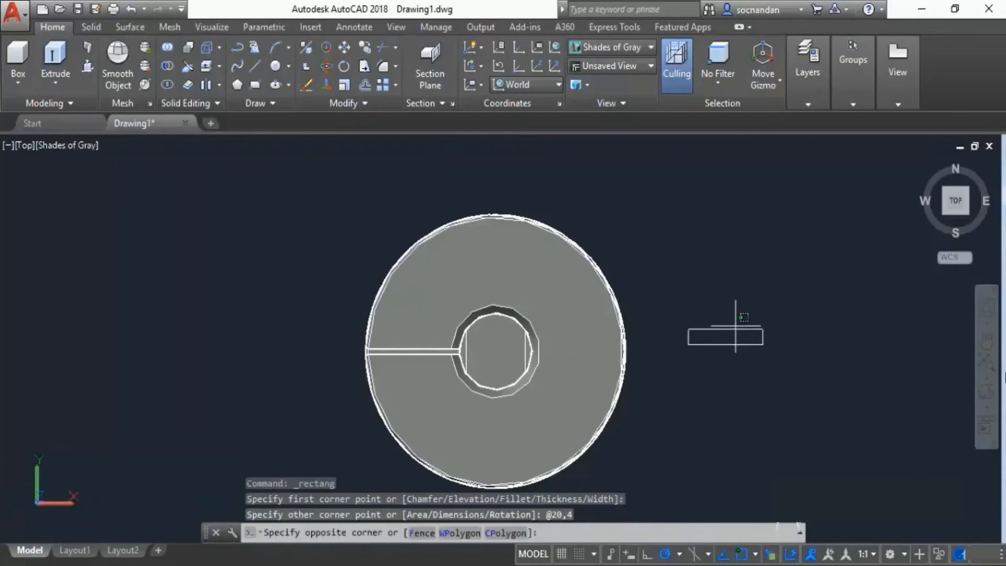
pyautogui.click(688, 344)
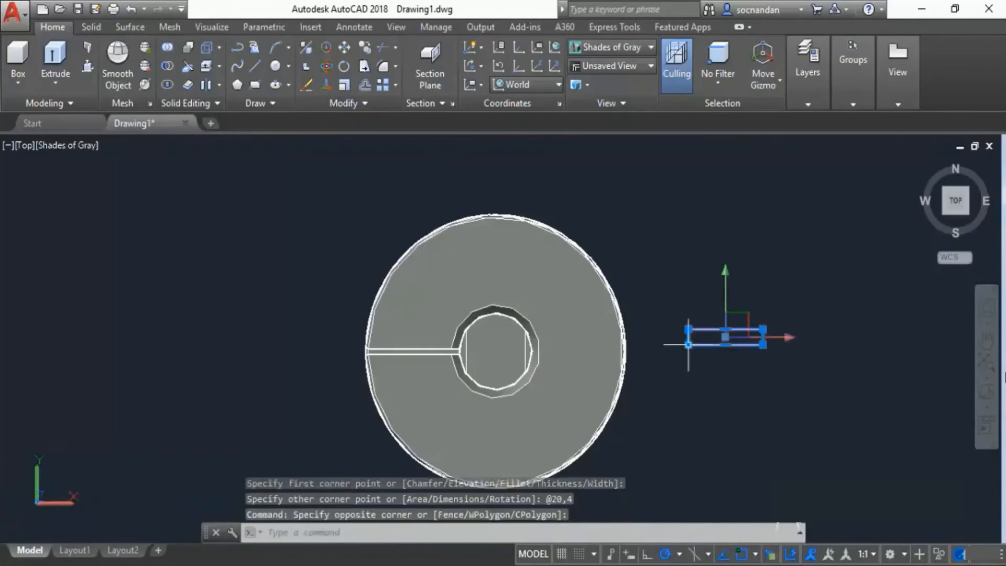
pyautogui.click(344, 48)
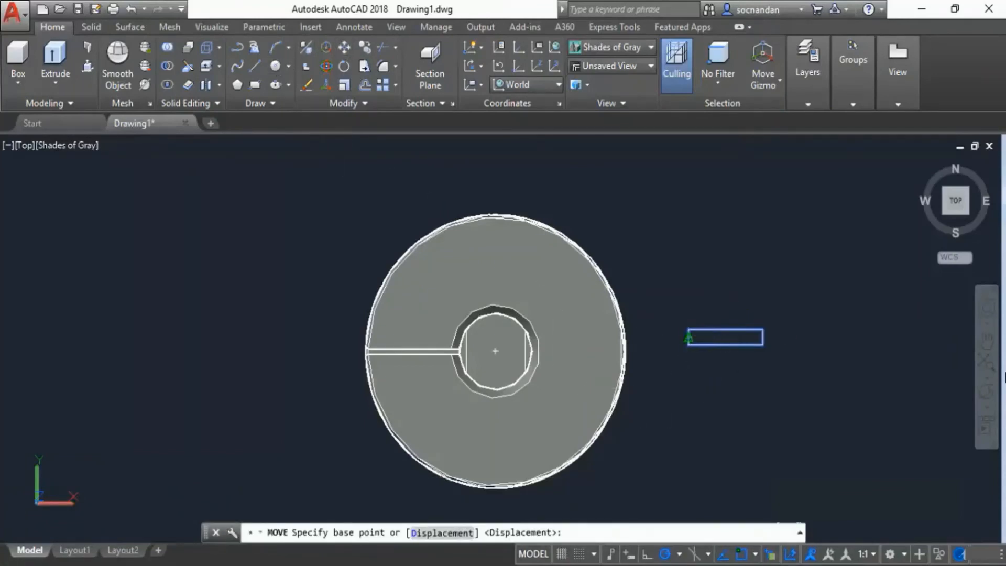
pyautogui.click(688, 338)
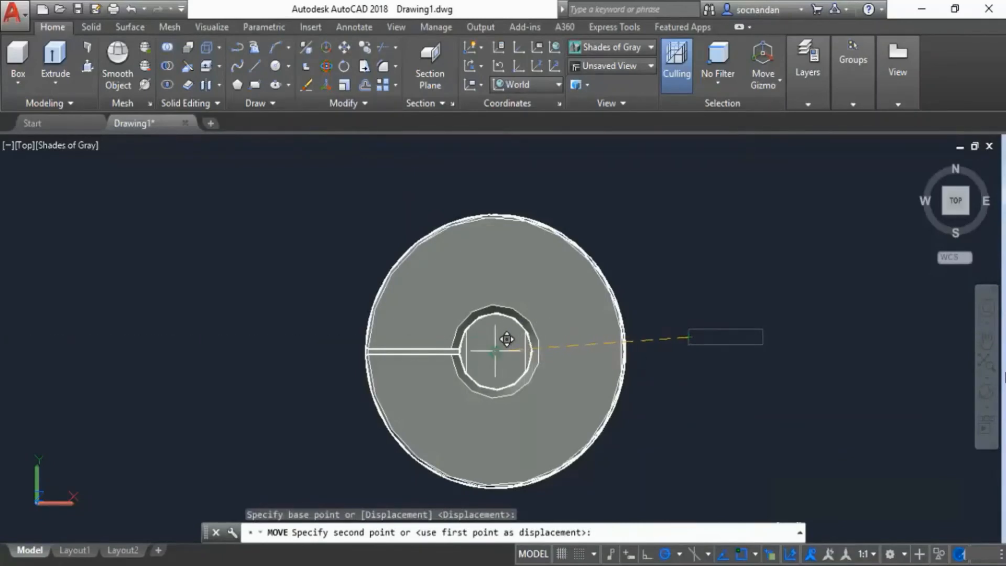
pyautogui.click(495, 350)
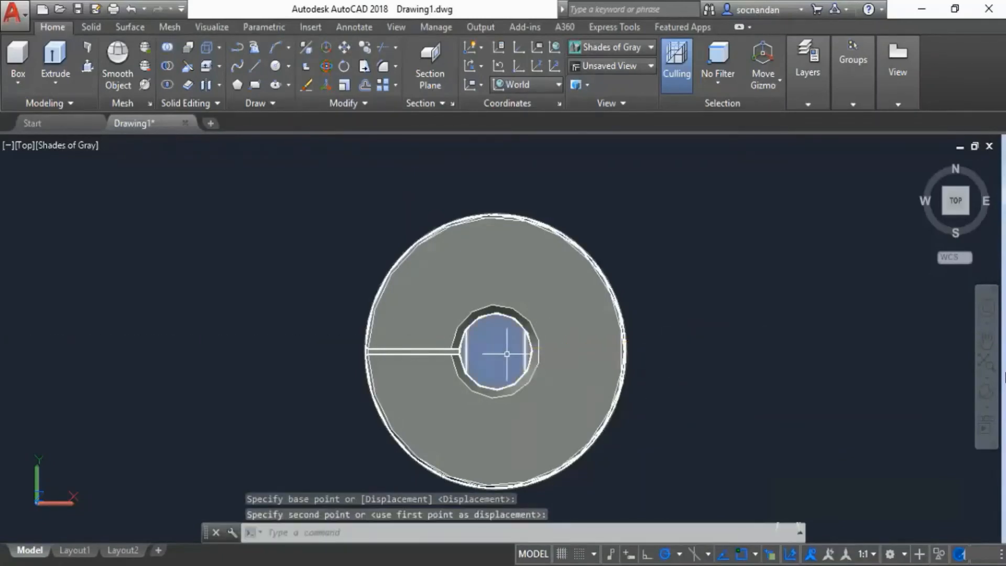
# Step: Raise the small rectangle from the lower hub's bore along the Z axis to just above the upper hub's end face
pyautogui.click(989, 397)
pyautogui.moveTo(513, 461); pyautogui.dragTo(522, 320)
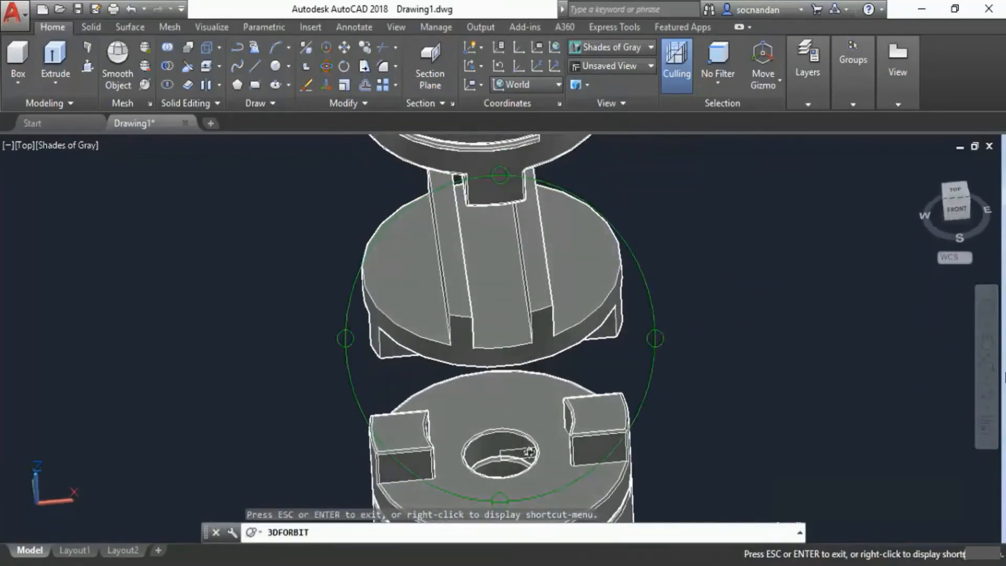
pyautogui.press('Escape')
pyautogui.click(537, 440)
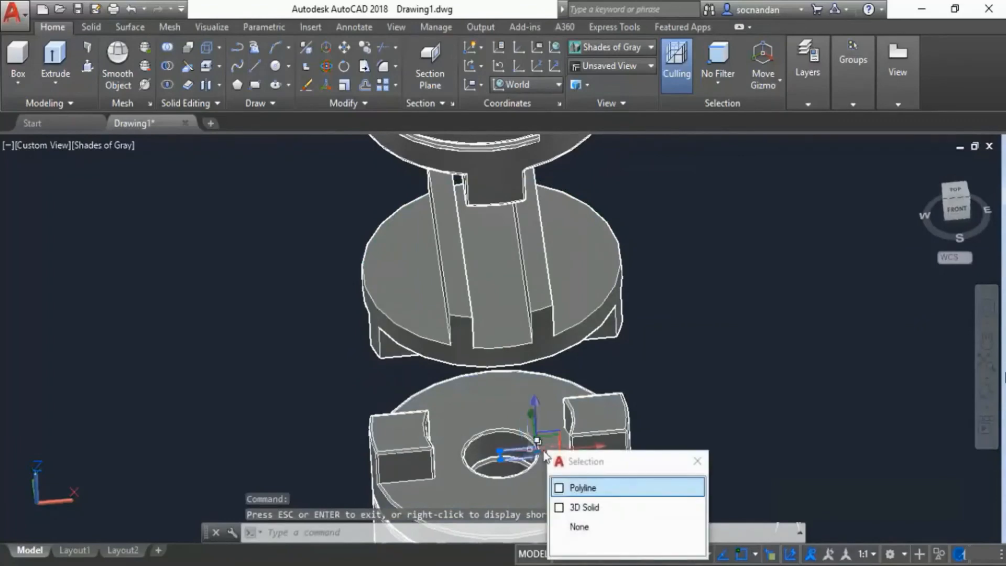
pyautogui.click(545, 413)
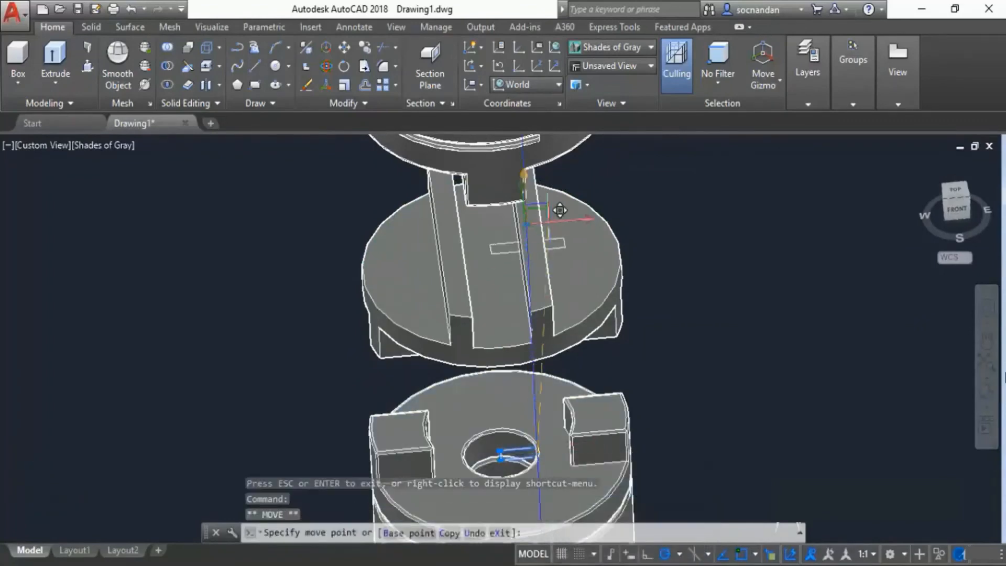
pyautogui.scroll(-4, 559, 202)
pyautogui.moveTo(538, 179); pyautogui.dragTo(535, 292, button='middle')
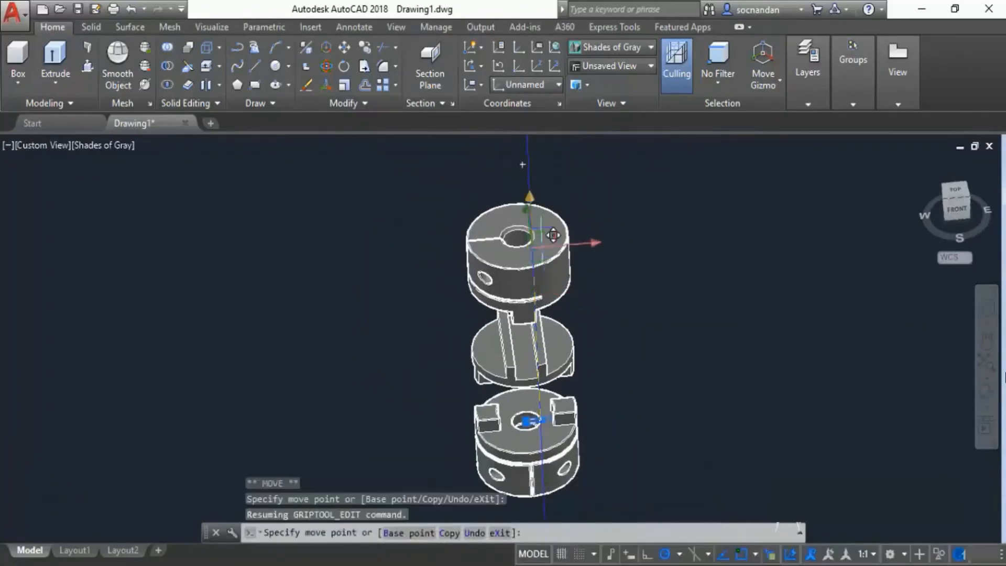
pyautogui.press('Escape')
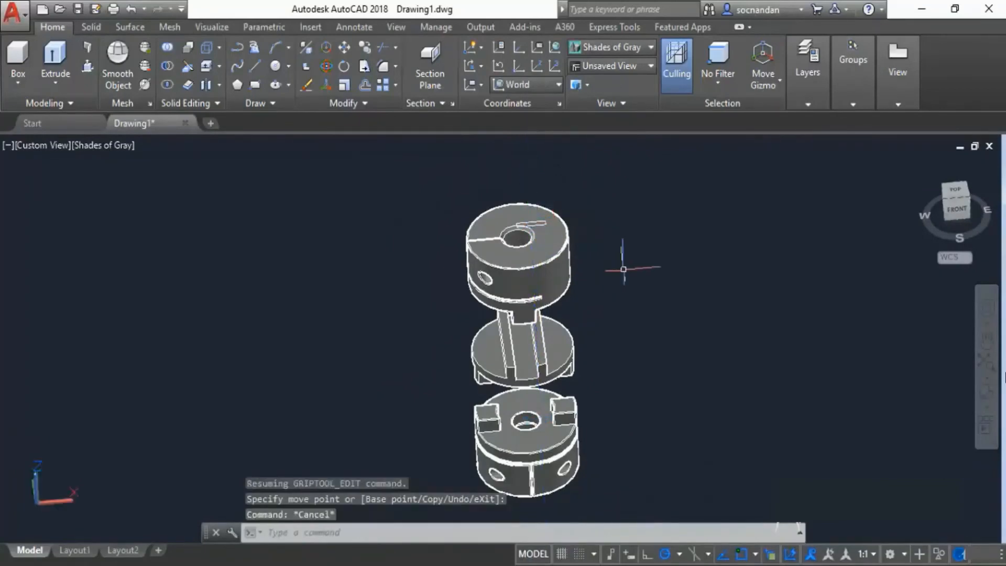
# Step: Extrude the small rectangle downward as a solid through the upper hub's bore, with object snap turned off to set the height freely
pyautogui.scroll(2, 542, 215)
pyautogui.scroll(5, 524, 220)
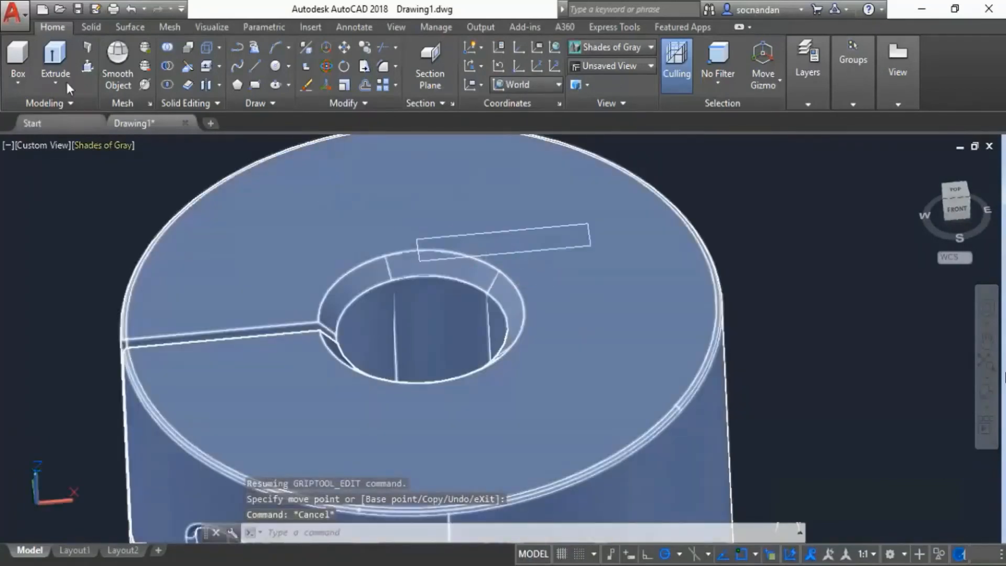
pyautogui.click(55, 52)
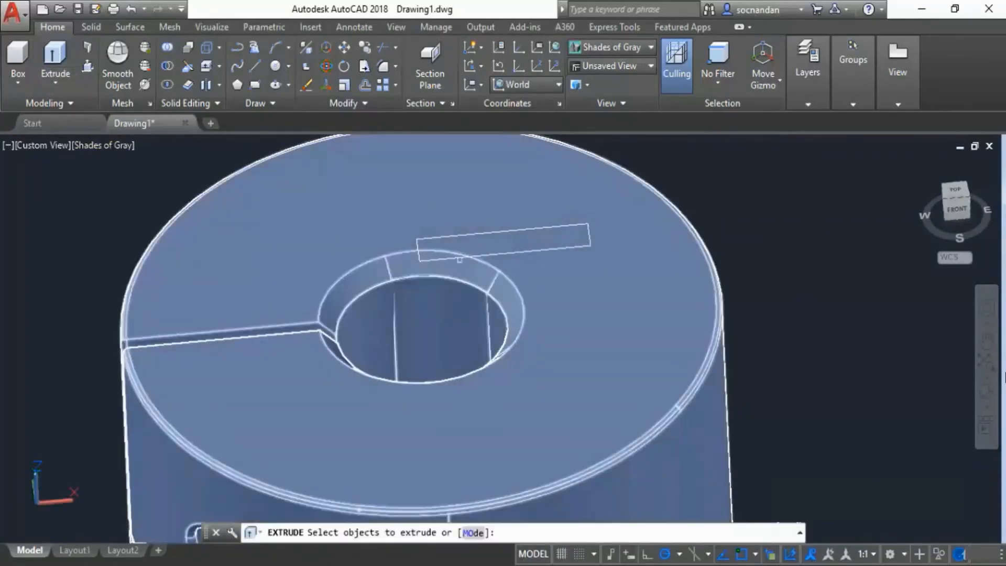
pyautogui.click(470, 255)
pyautogui.click(524, 317)
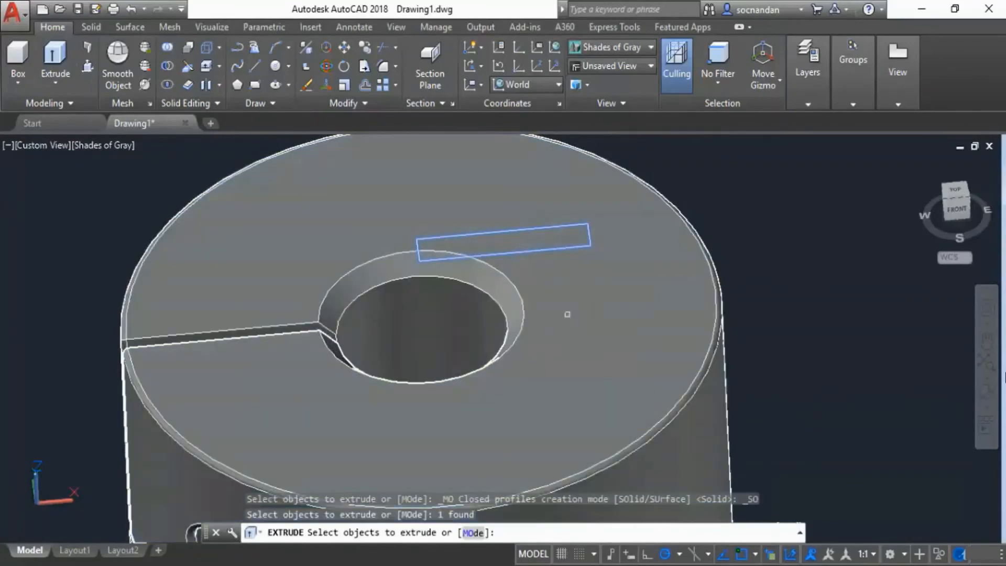
pyautogui.rightClick(735, 178)
pyautogui.click(757, 187)
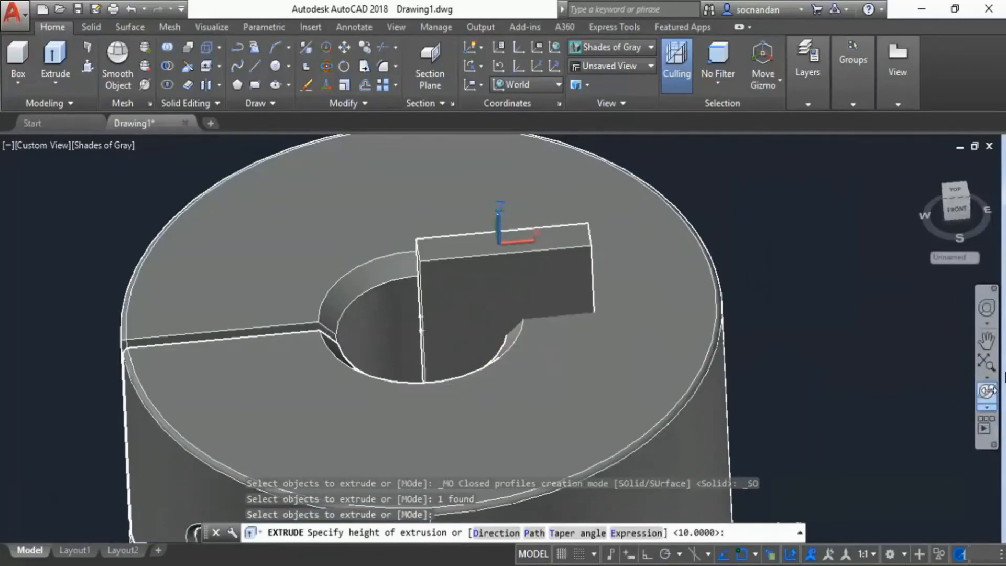
pyautogui.click(988, 390)
pyautogui.moveTo(524, 343); pyautogui.dragTo(544, 380)
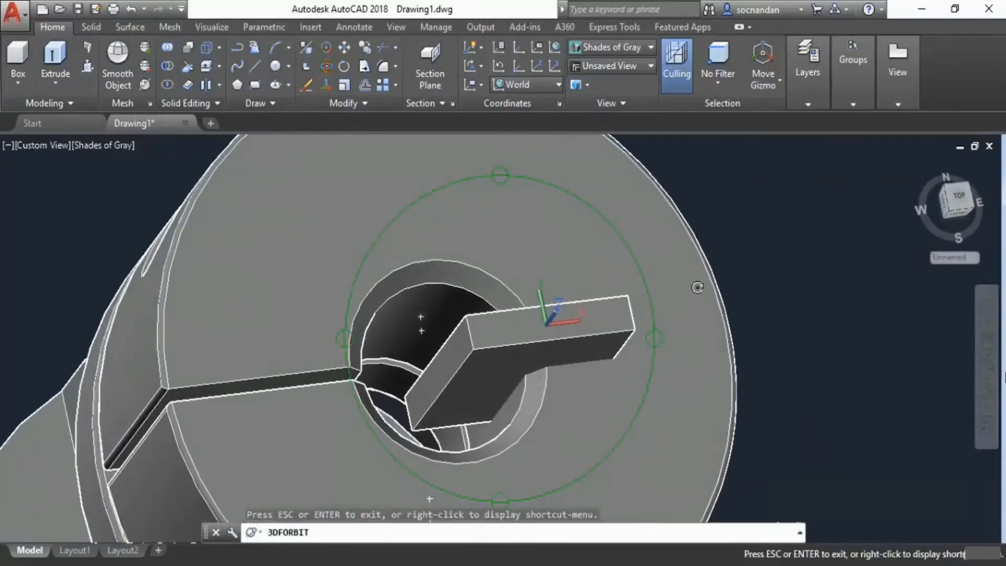
pyautogui.press('Escape')
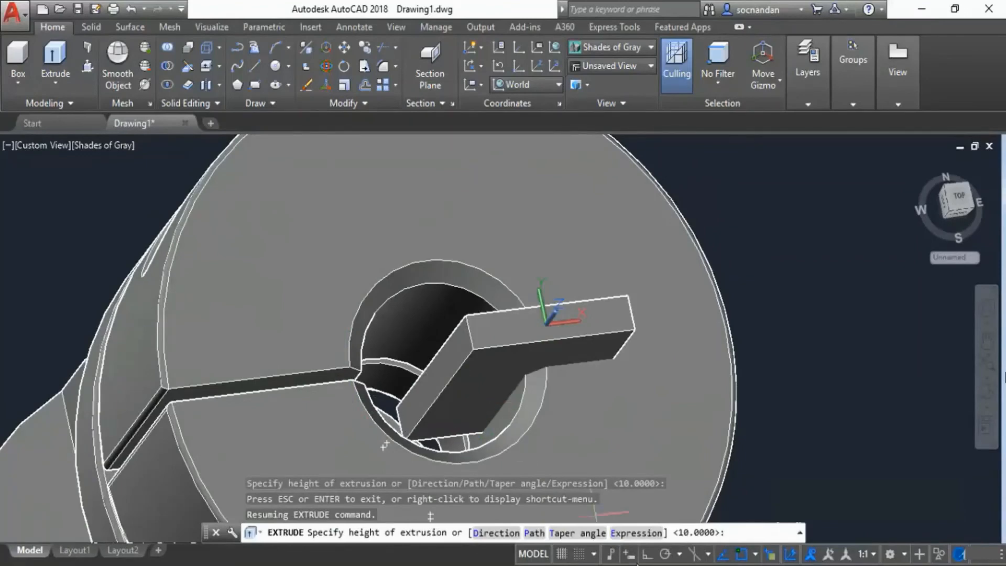
pyautogui.press('F3')
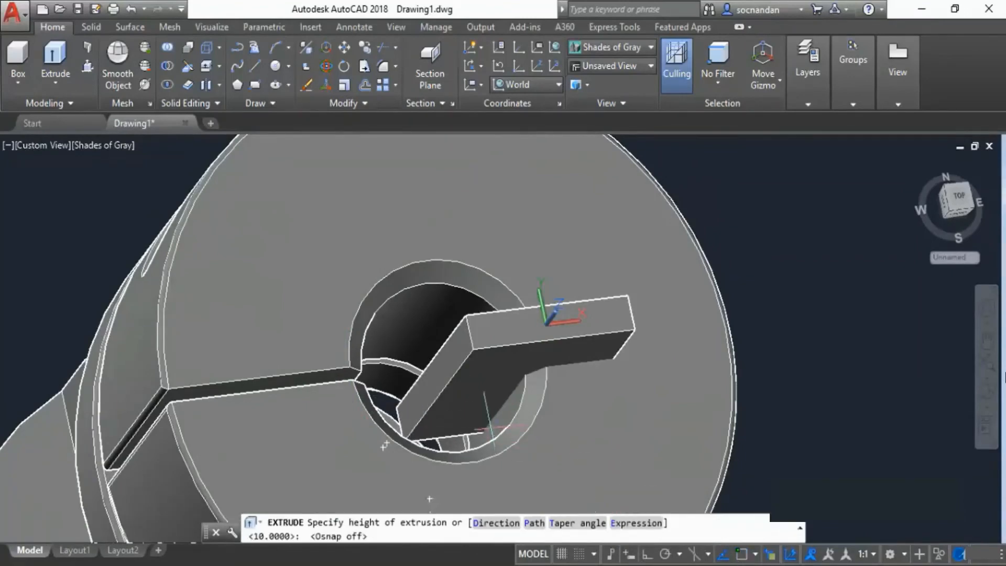
pyautogui.press('Return')
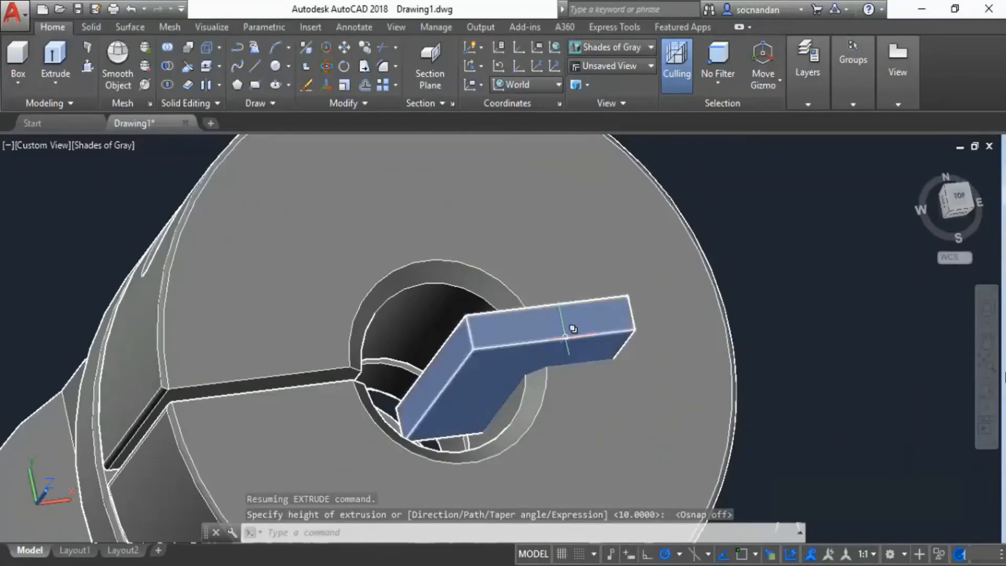
# Step: Copy the key block straight down along the Z axis from the upper hub's bore to the lower hub's bore
pyautogui.scroll(-2, 744, 364)
pyautogui.scroll(-4, 711, 335)
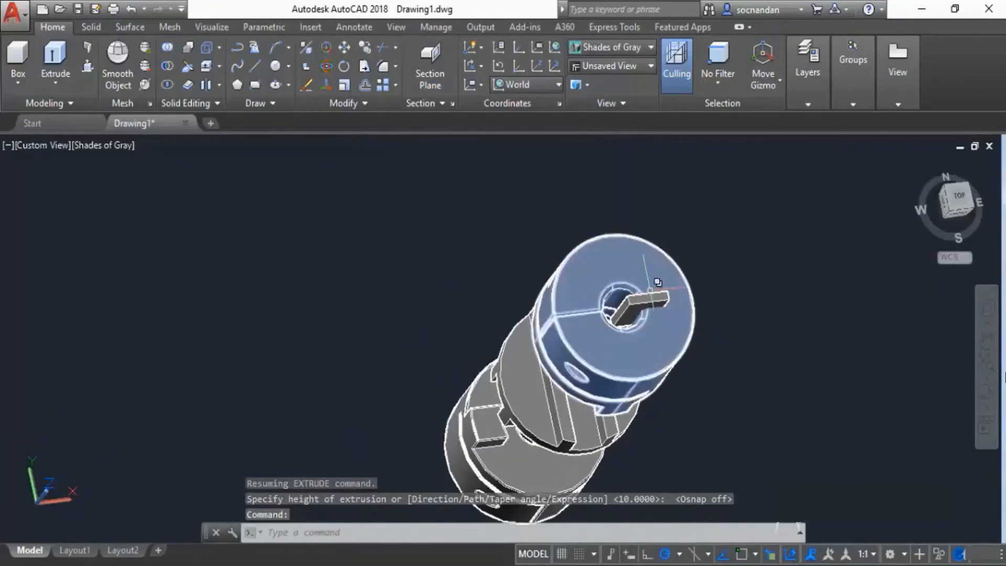
pyautogui.click(649, 302)
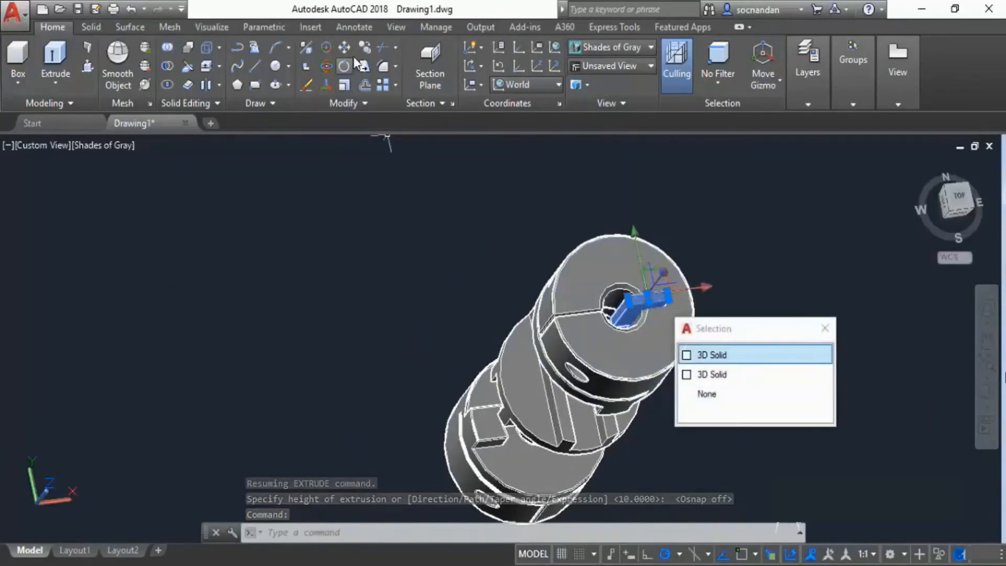
pyautogui.click(365, 47)
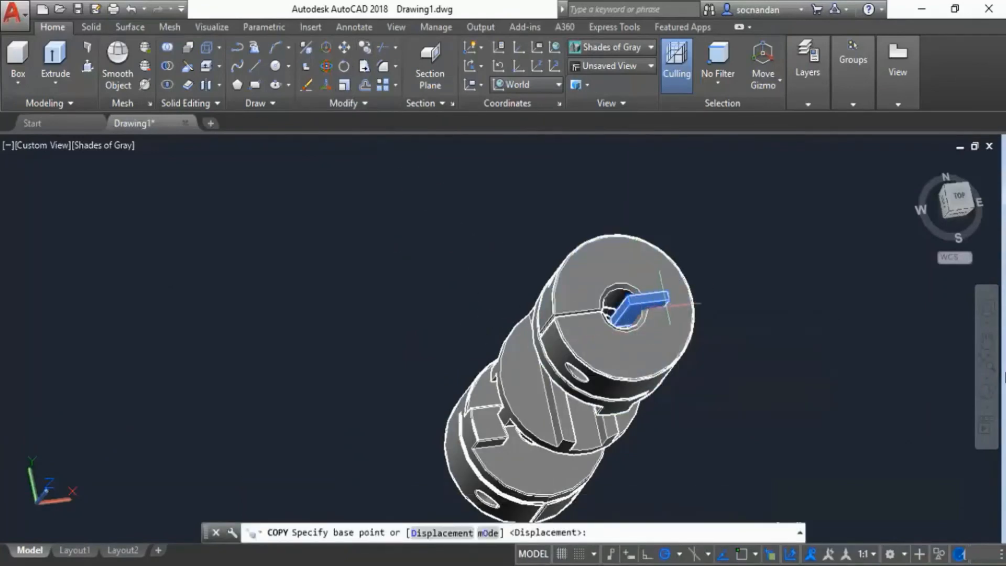
pyautogui.click(623, 315)
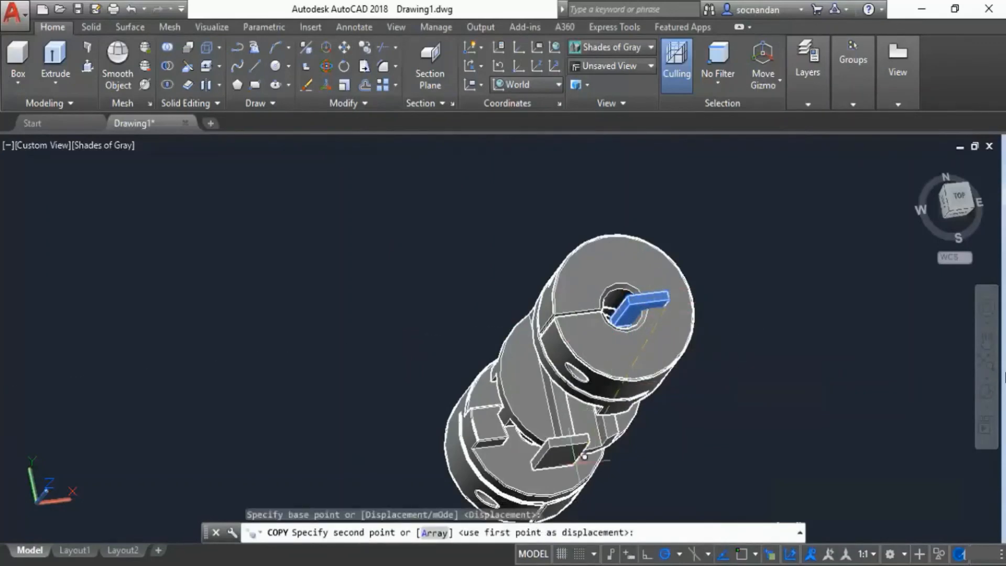
pyautogui.click(986, 394)
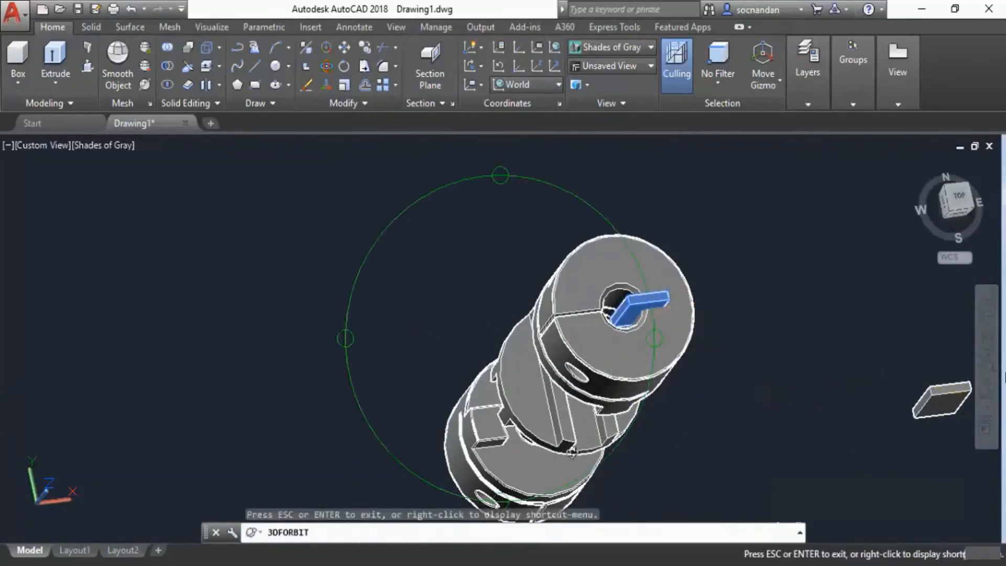
pyautogui.moveTo(572, 453); pyautogui.dragTo(512, 283)
pyautogui.press('Escape')
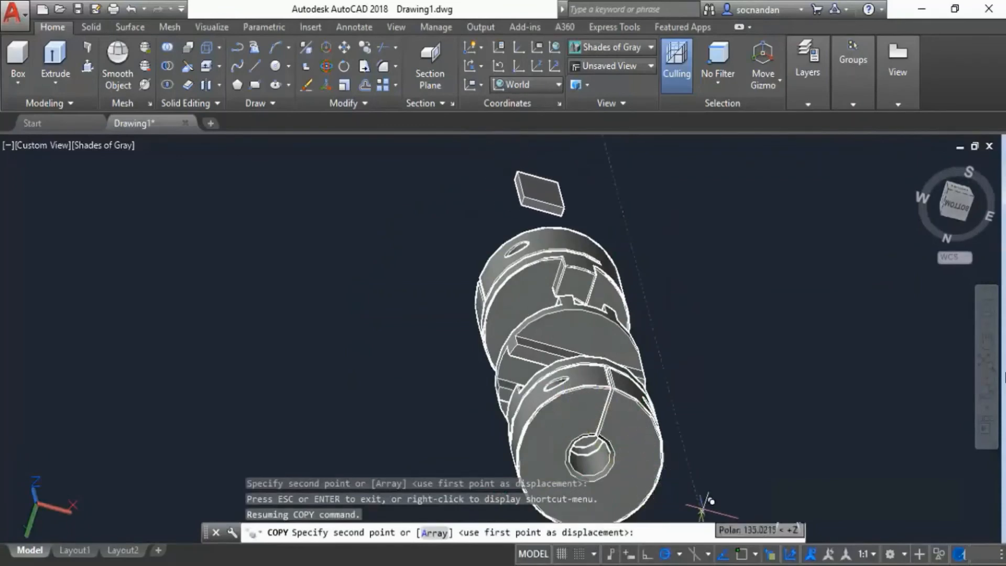
pyautogui.scroll(-3, 681, 420)
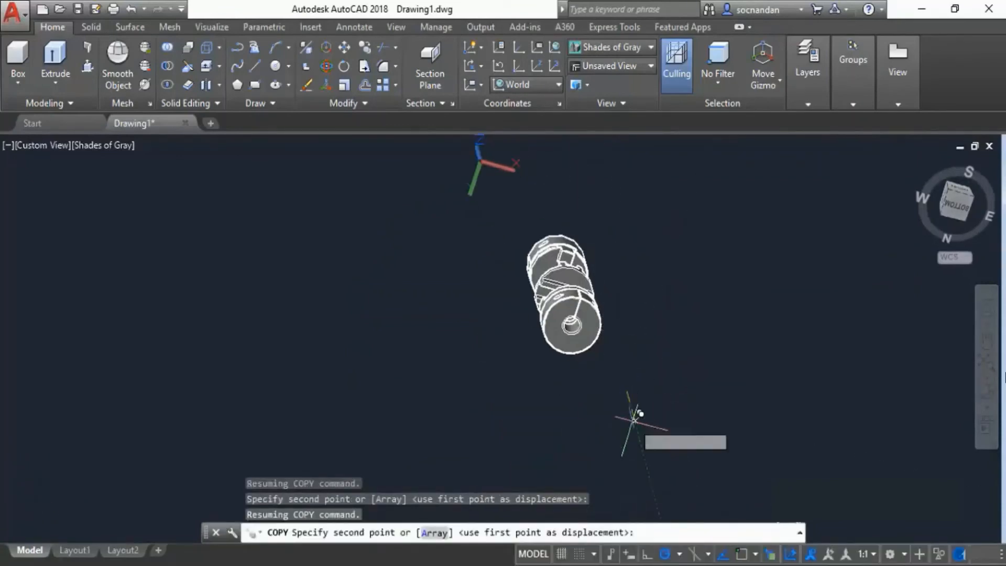
pyautogui.scroll(2, 646, 448)
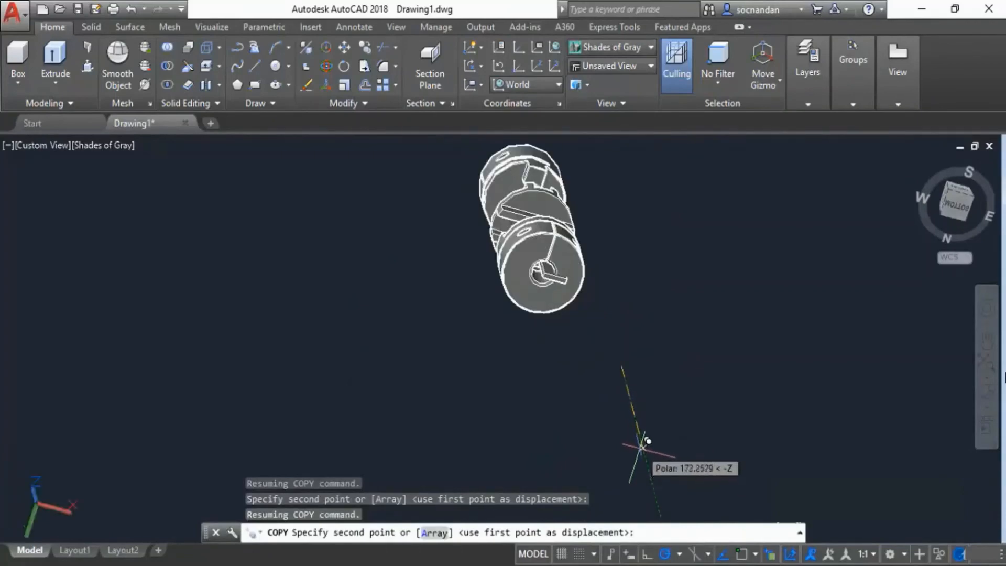
pyautogui.scroll(2, 644, 462)
pyautogui.click(645, 472)
pyautogui.press('Escape')
# Step: Subtract the copied key block from the lower hub to cut a keyway in its bore
pyautogui.scroll(4, 519, 210)
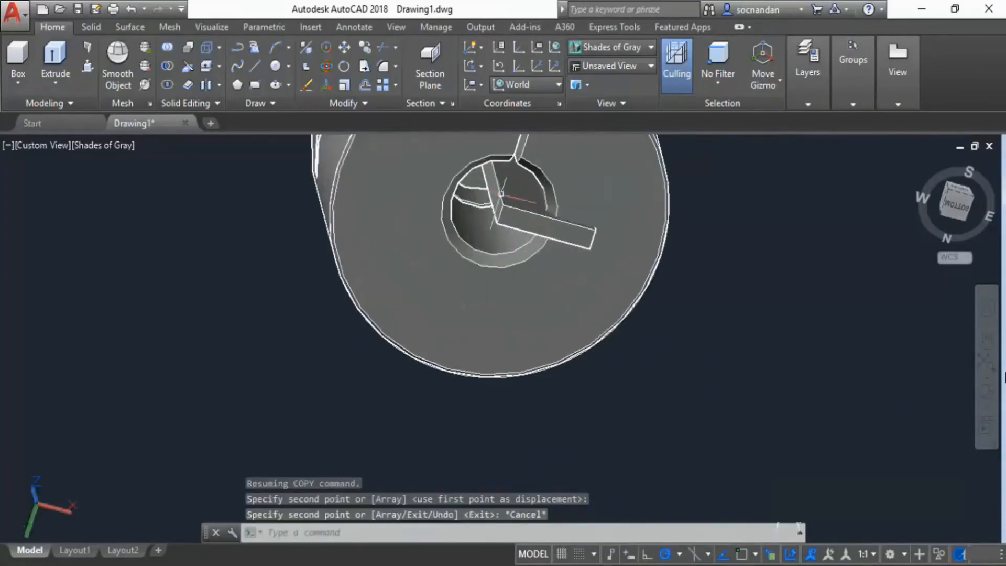
pyautogui.moveTo(501, 194); pyautogui.dragTo(487, 337, button='middle')
pyautogui.click(986, 392)
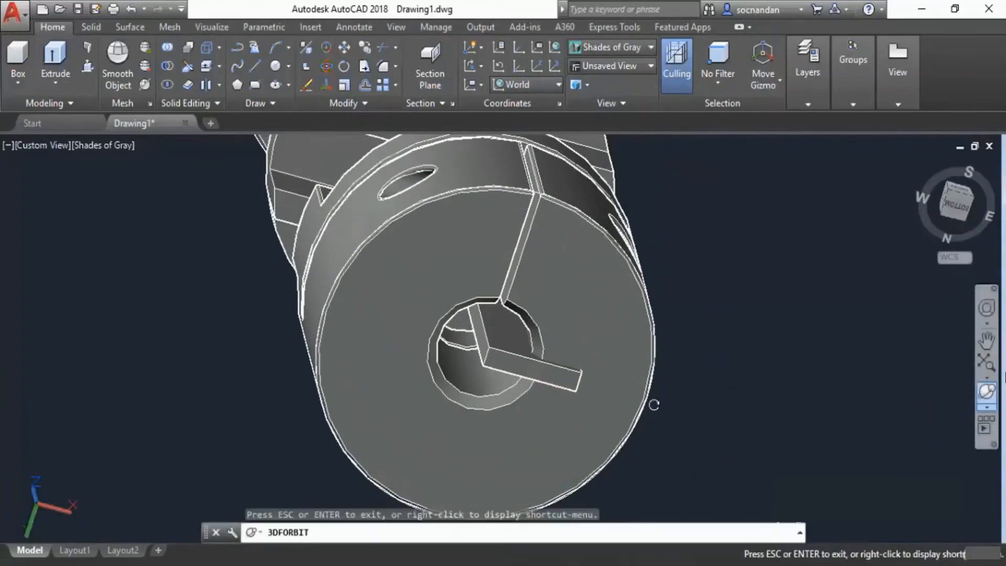
pyautogui.moveTo(653, 404); pyautogui.dragTo(592, 314)
pyautogui.press('Escape')
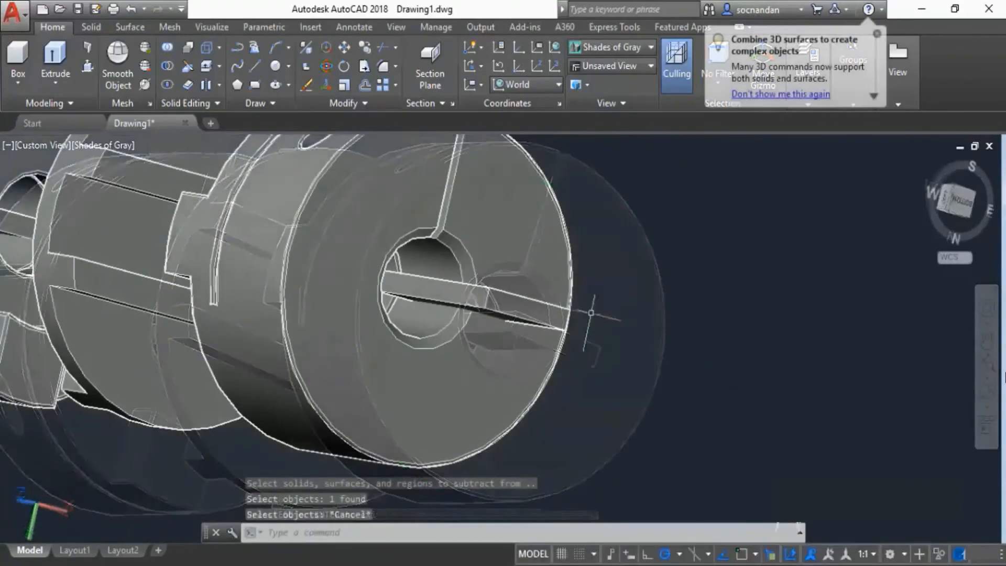
pyautogui.click(168, 68)
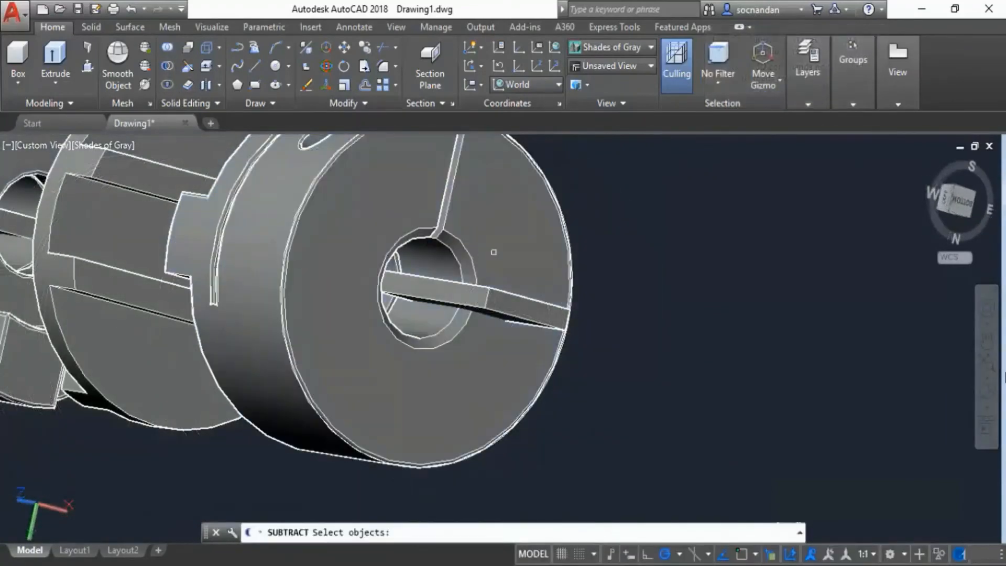
pyautogui.click(514, 230)
pyautogui.press('Return')
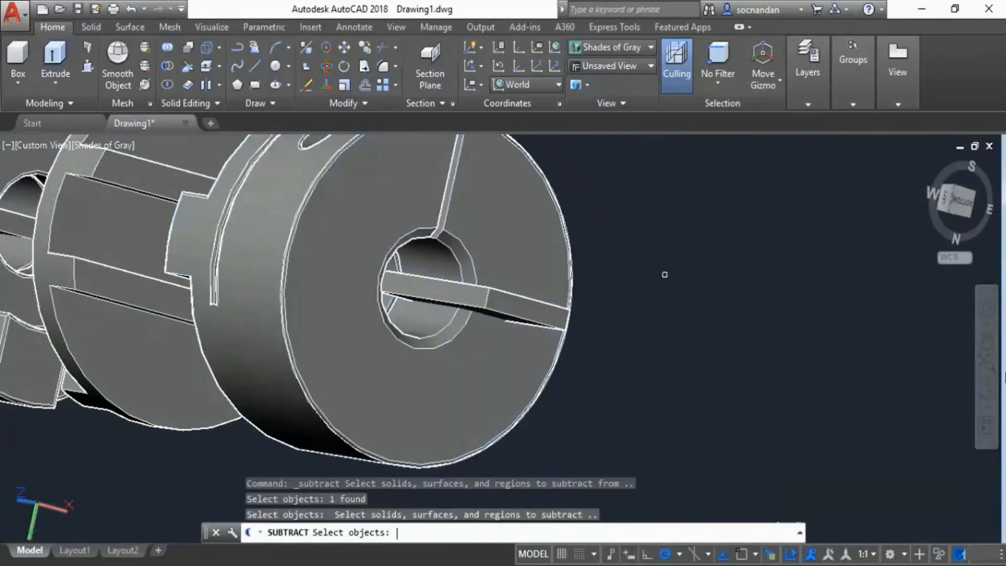
pyautogui.click(541, 313)
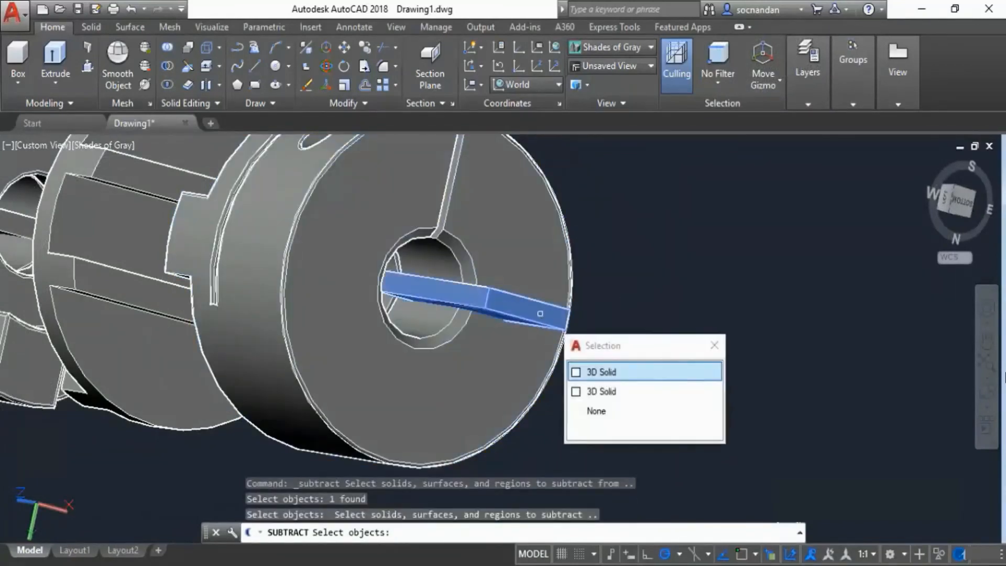
pyautogui.click(611, 374)
pyautogui.press('Return')
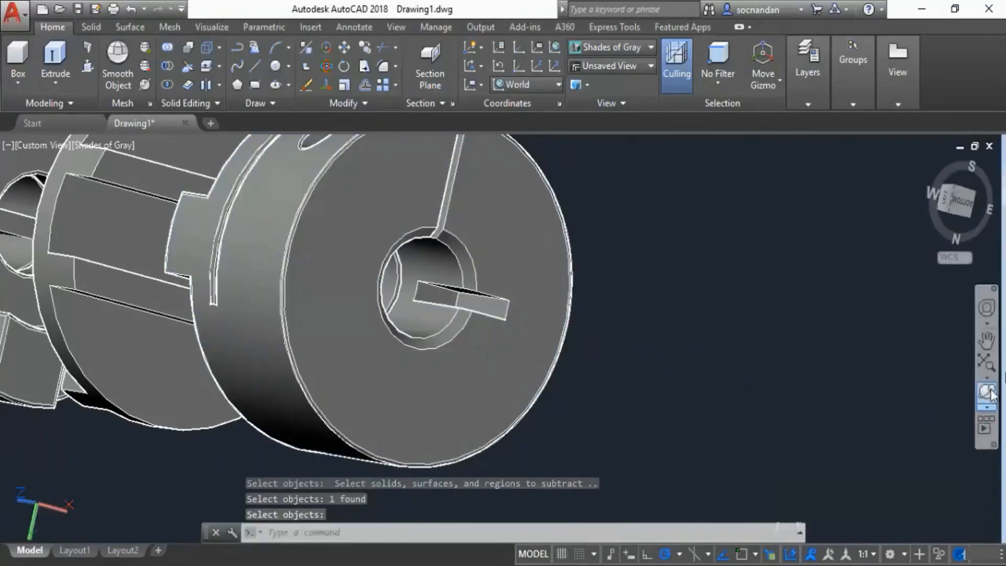
# Step: Subtract the original key block from the upper hub to cut the matching keyway in its bore
pyautogui.click(985, 393)
pyautogui.moveTo(559, 337); pyautogui.dragTo(527, 341)
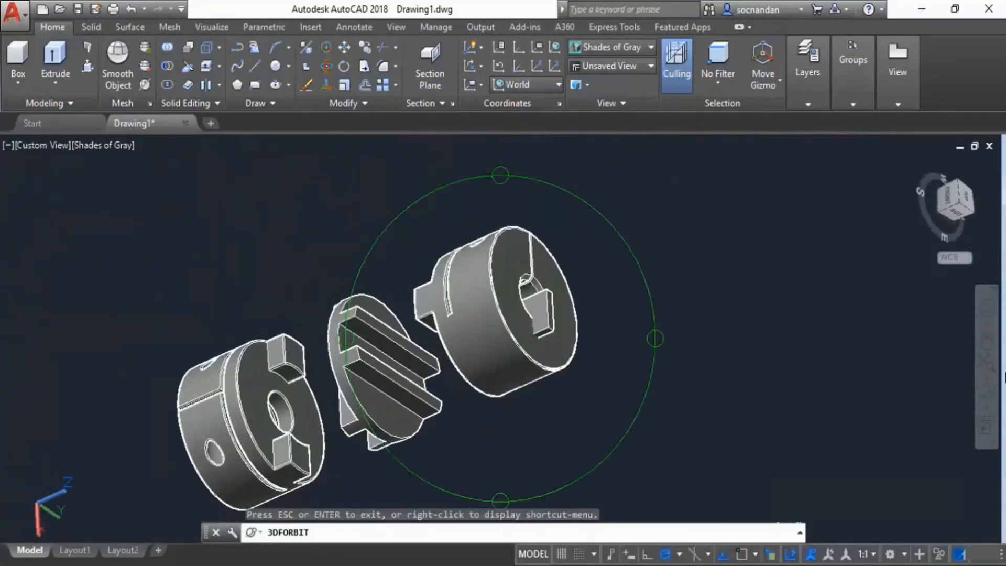
pyautogui.press('Escape')
pyautogui.click(170, 71)
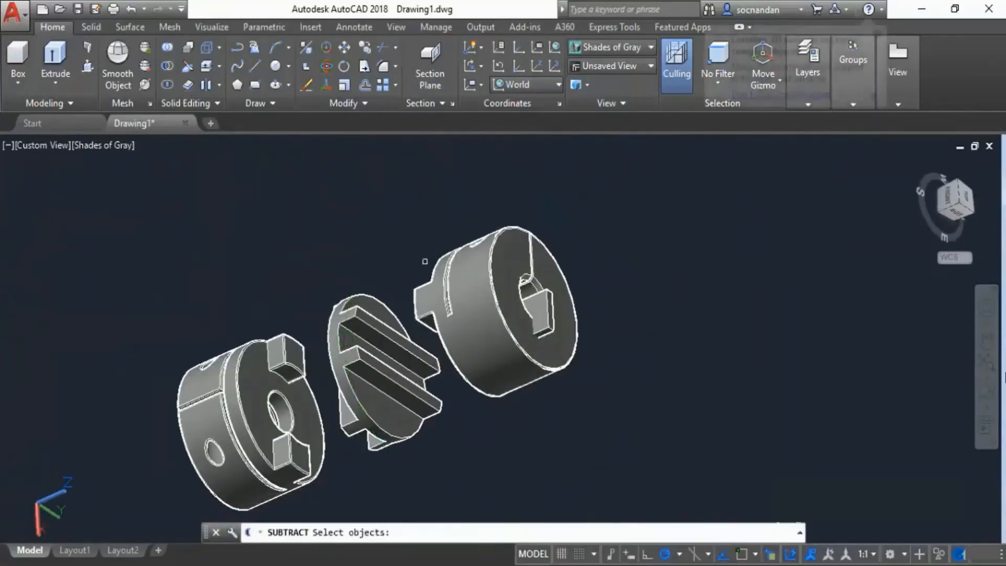
pyautogui.click(483, 286)
pyautogui.press('Return')
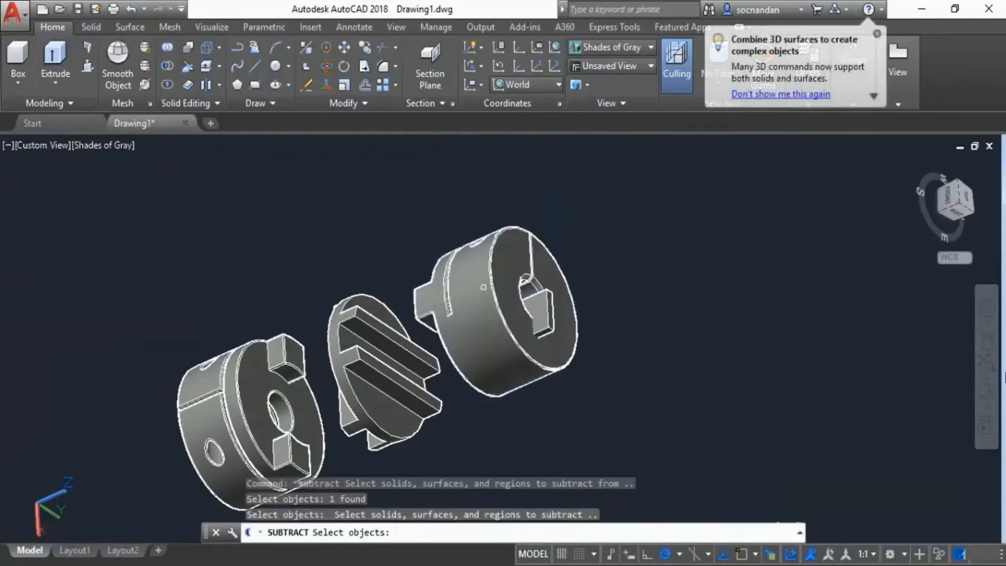
pyautogui.click(548, 314)
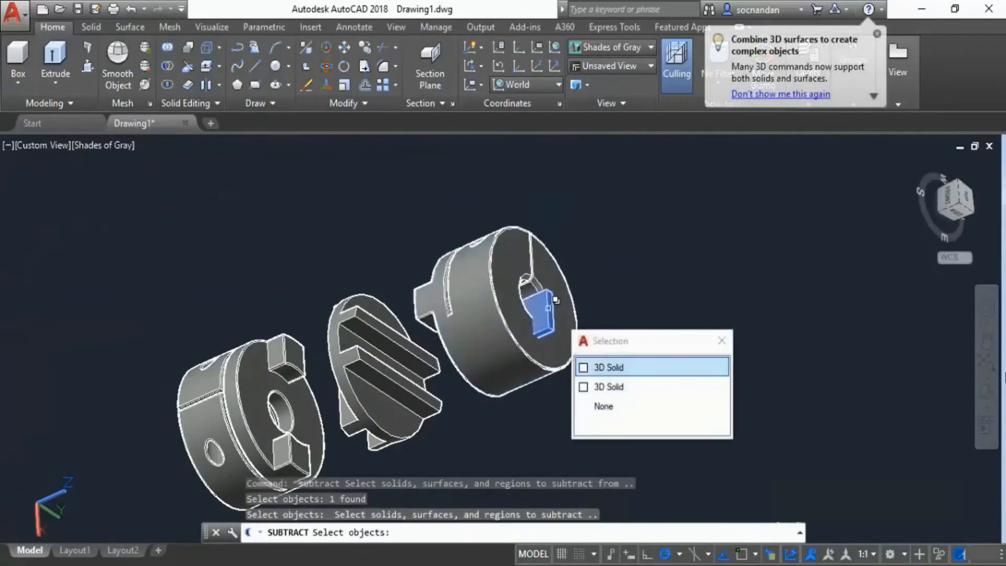
pyautogui.click(615, 366)
pyautogui.press('Return')
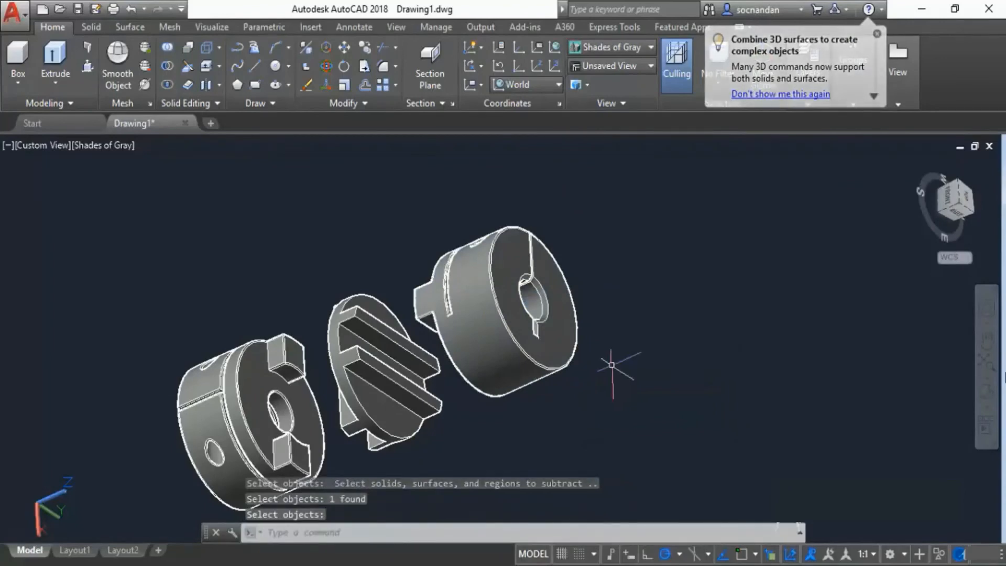
pyautogui.click(987, 360)
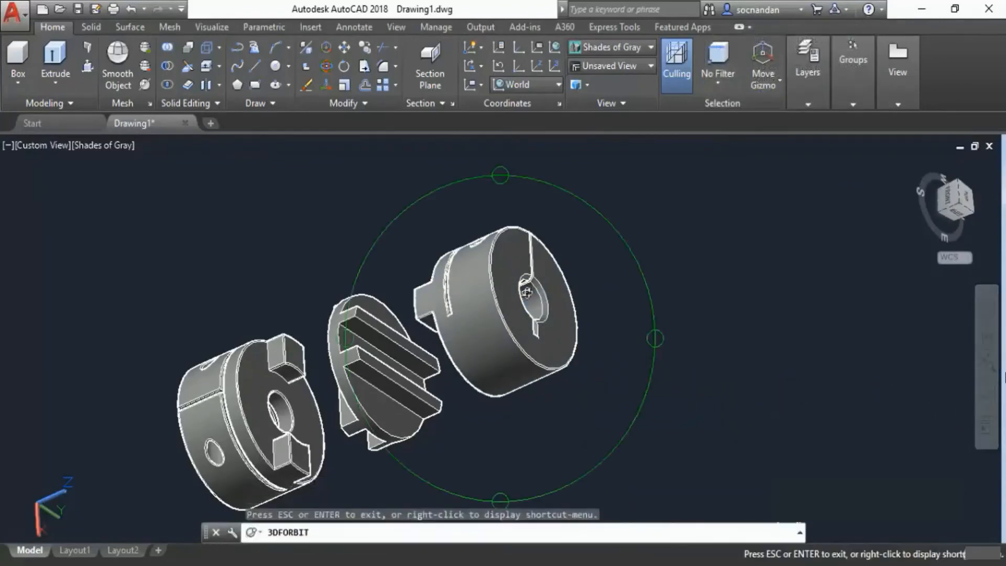
pyautogui.moveTo(522, 288); pyautogui.dragTo(436, 324)
pyautogui.moveTo(487, 267); pyautogui.dragTo(503, 336)
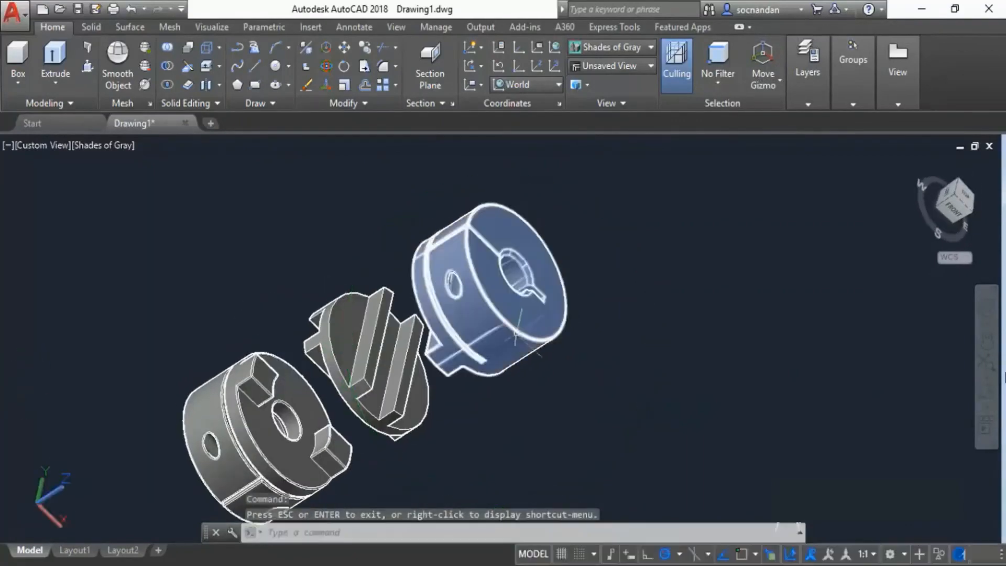